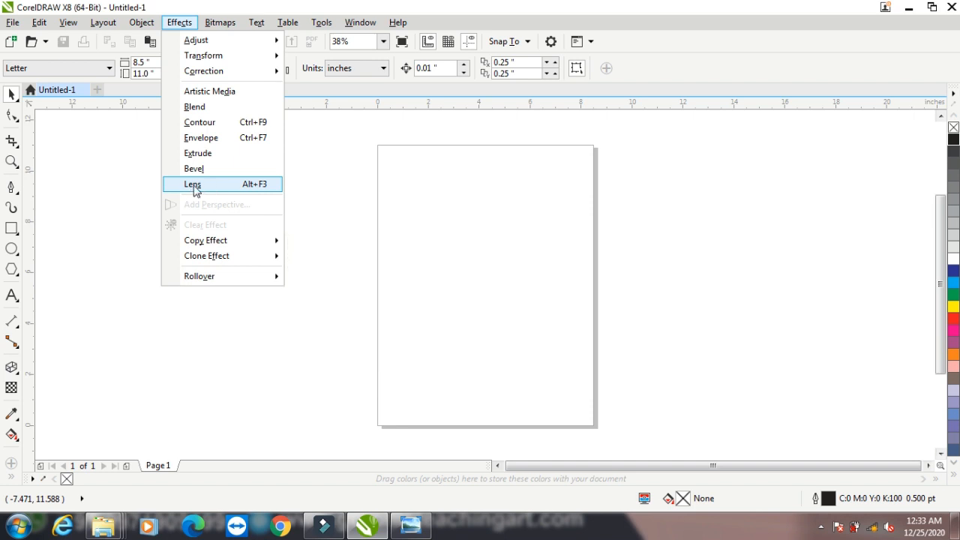
Import images (1).jpg and place it on the page at about 5.687 × 7.593 inches
click(79, 189)
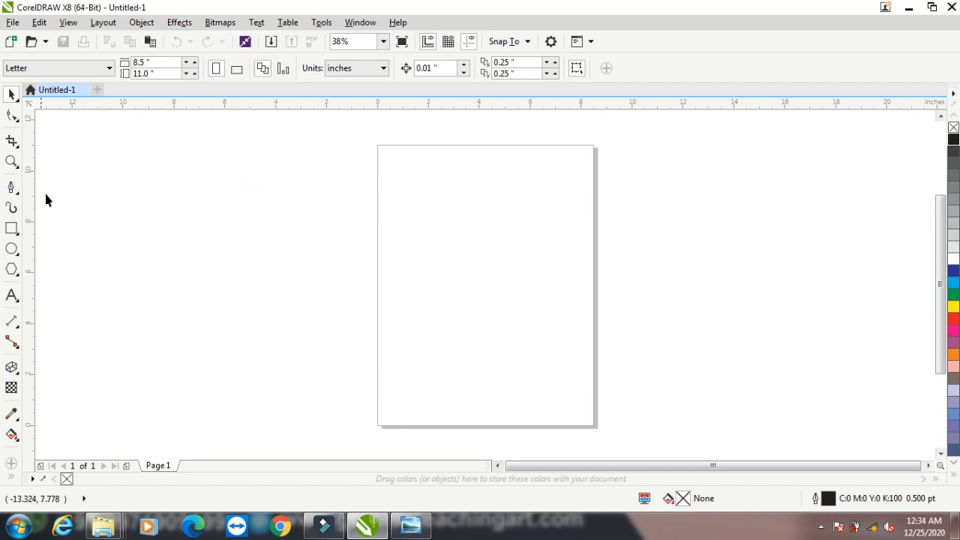
right_click(46, 192)
click(85, 255)
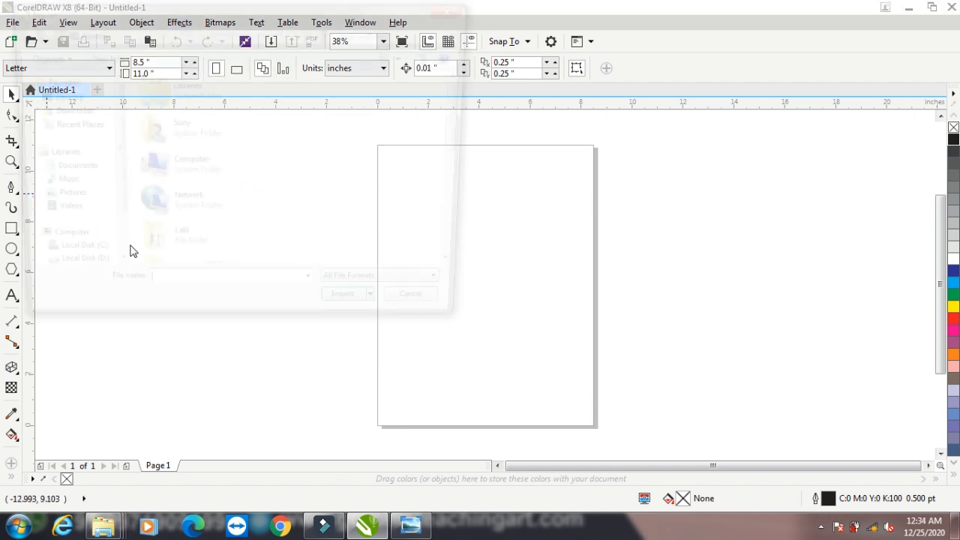
click(381, 144)
scroll(368, 208, down, 5)
click(145, 256)
click(376, 319)
drag(398, 178, 548, 376)
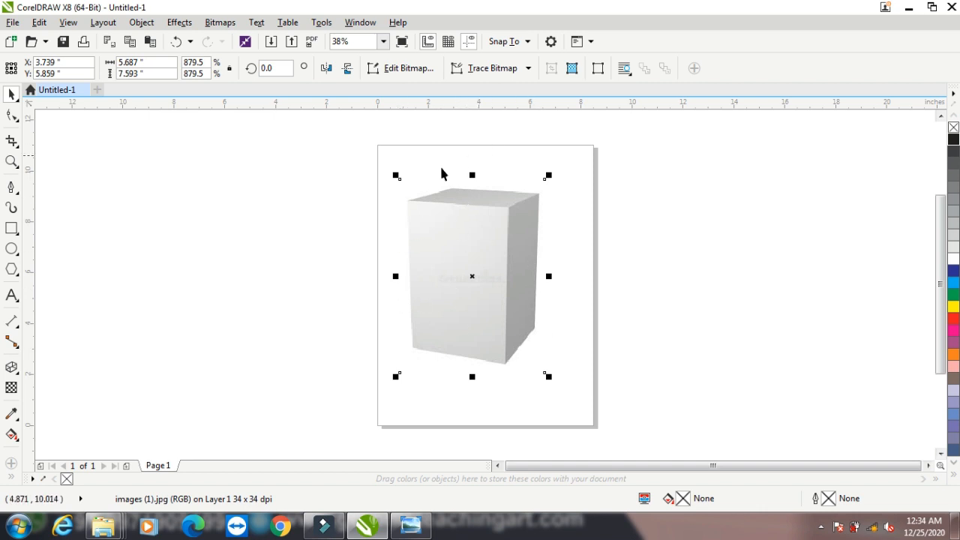
Draw three rectangles: one left of the page, a small one right, a tall one far right
click(10, 229)
drag(159, 196, 269, 358)
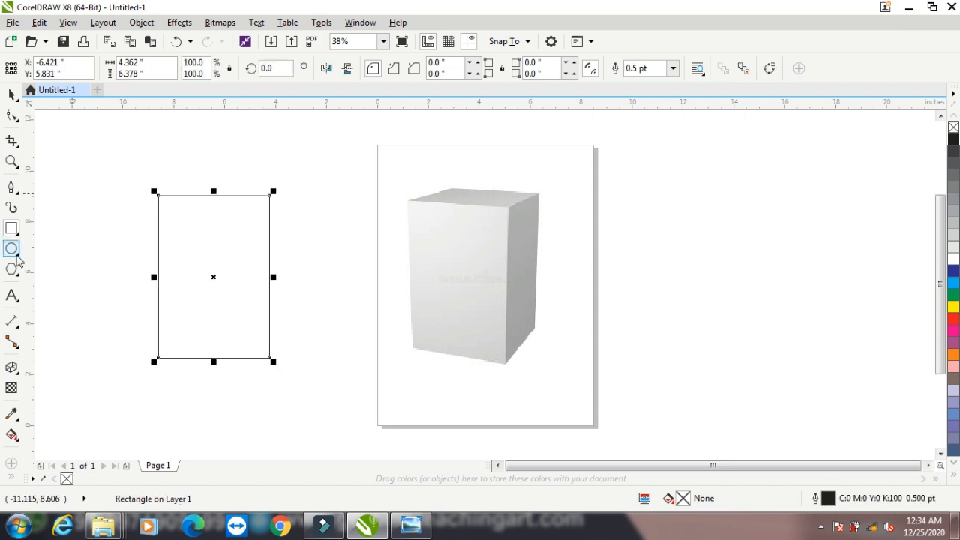
drag(654, 207, 735, 270)
drag(793, 163, 869, 369)
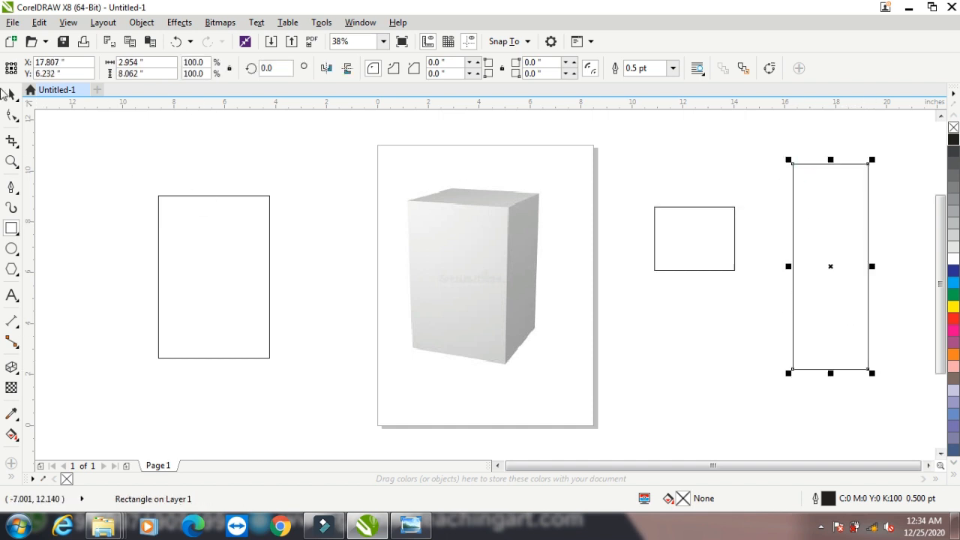
Add ASHU text, enlarge it to about 74 pt, and centre it in the left rectangle
click(12, 296)
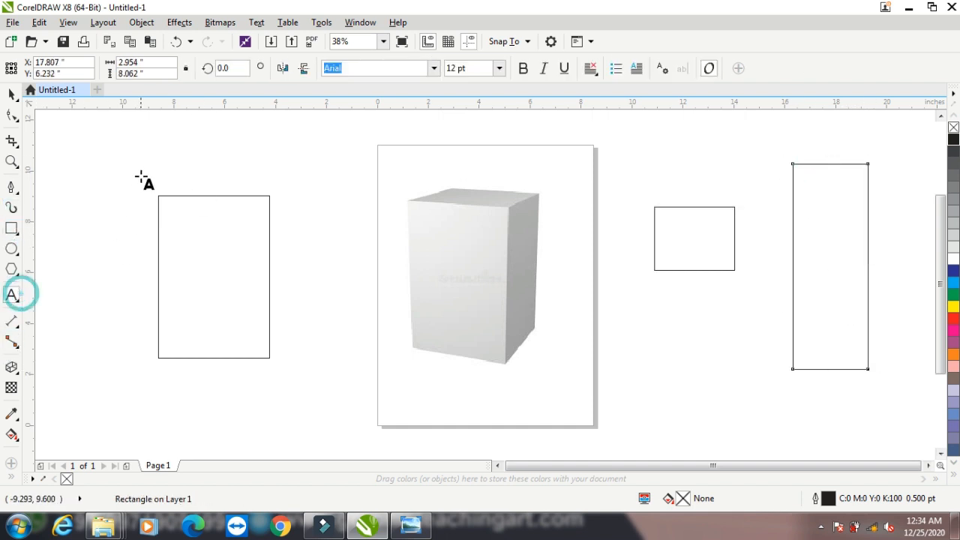
click(128, 161)
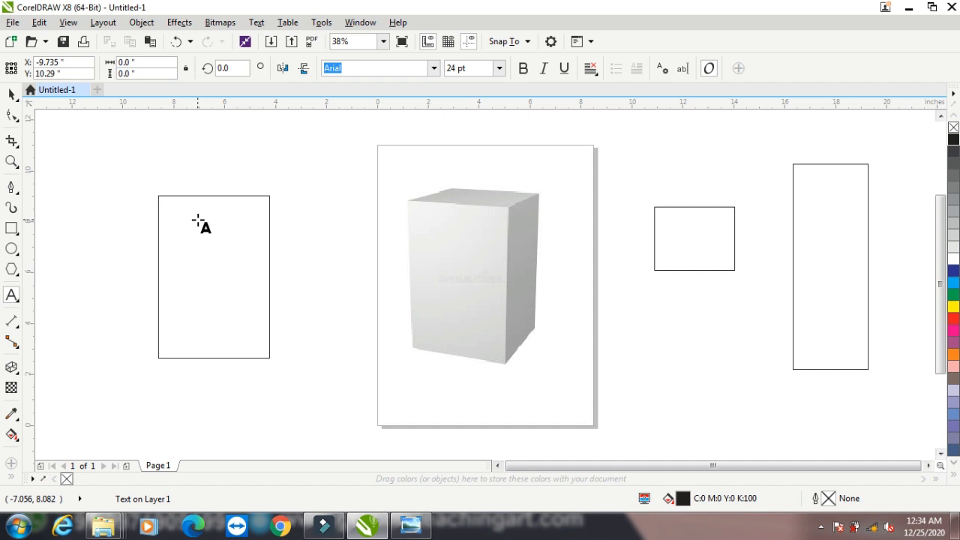
text(ASHU)
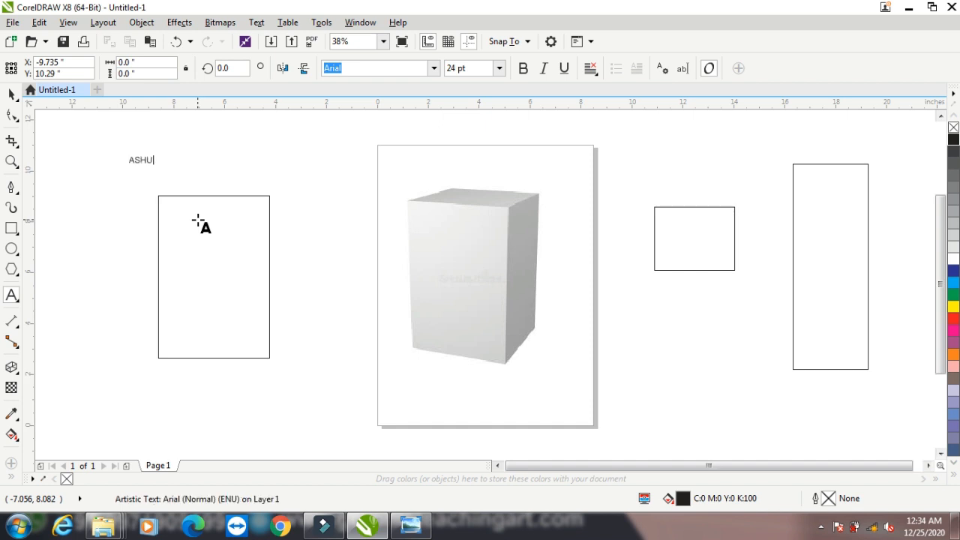
click(11, 94)
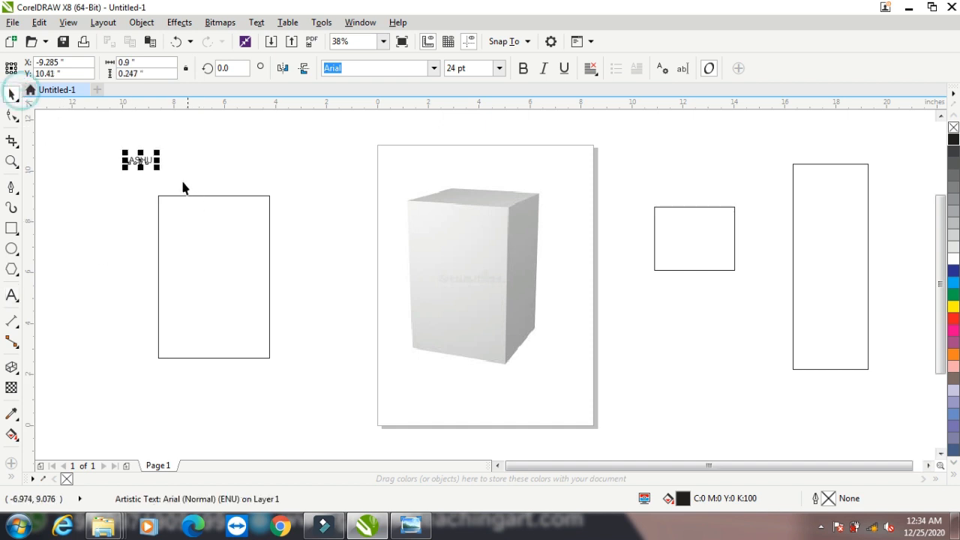
drag(160, 172, 205, 197)
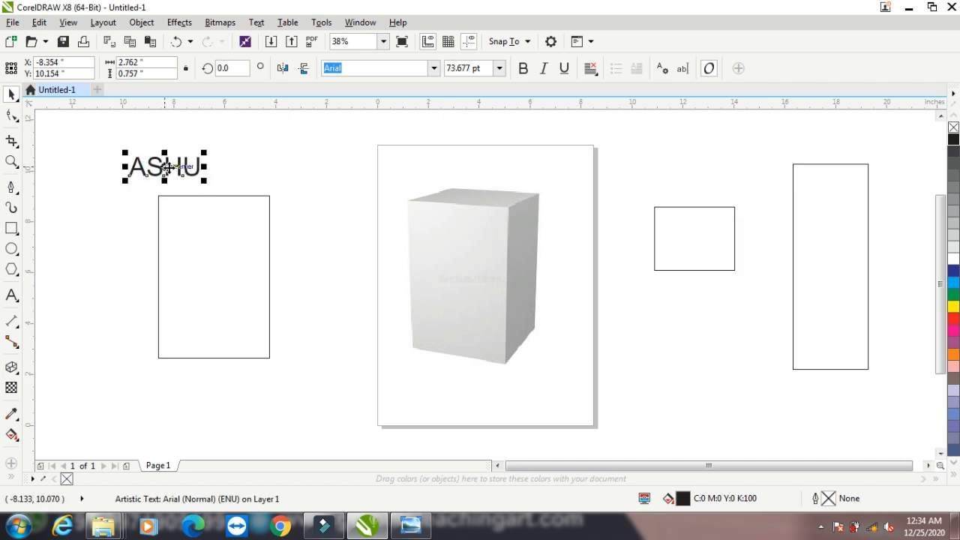
drag(168, 169, 212, 273)
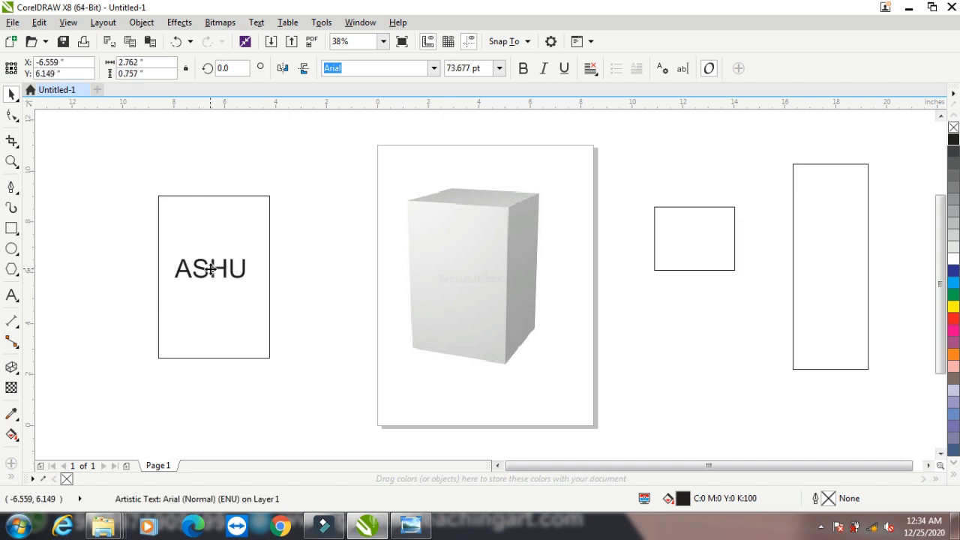
Fill the left rectangle blue, make ASHU white, and group them
drag(113, 184, 304, 375)
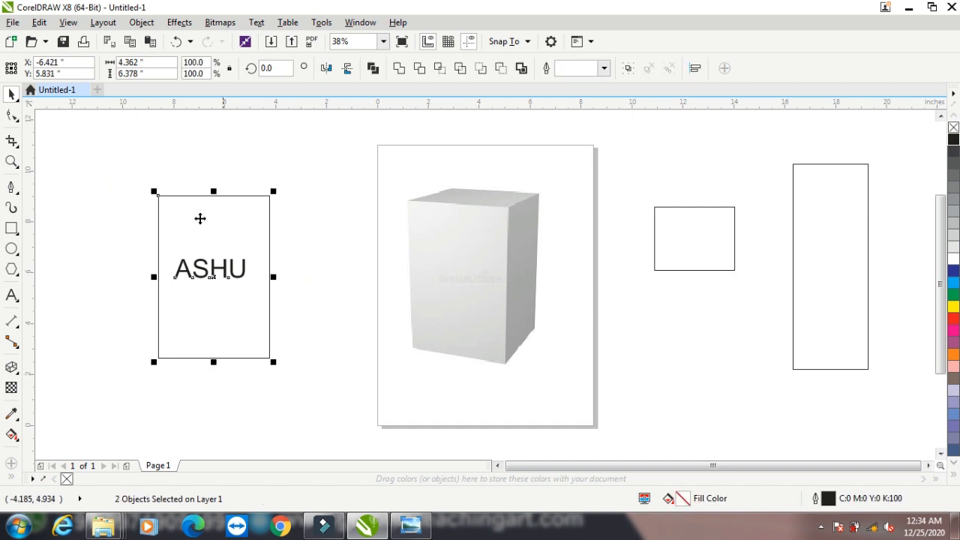
click(317, 195)
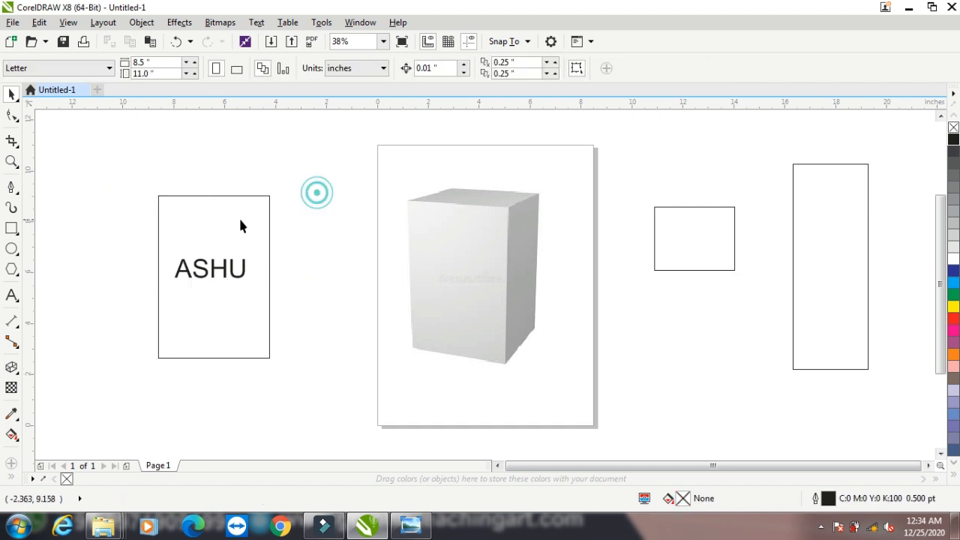
click(238, 217)
click(954, 282)
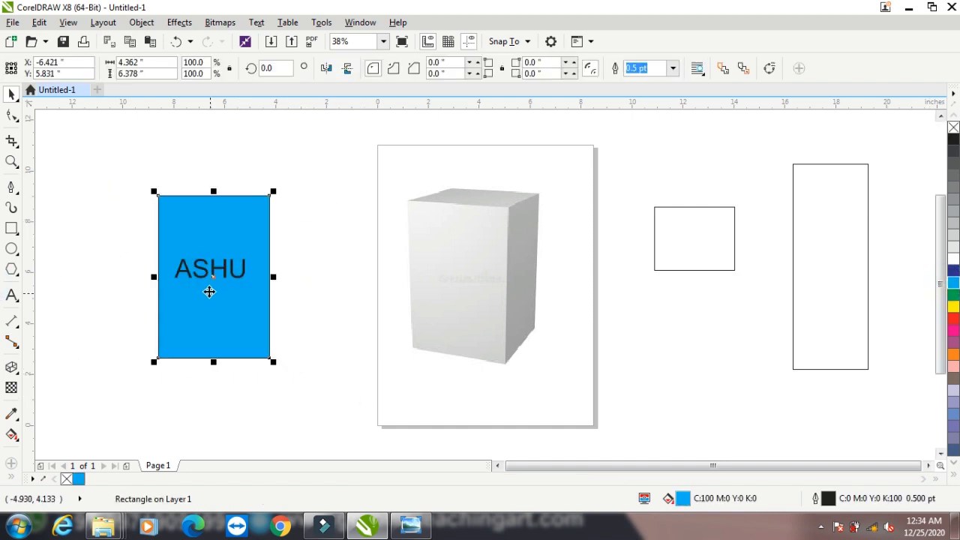
click(188, 274)
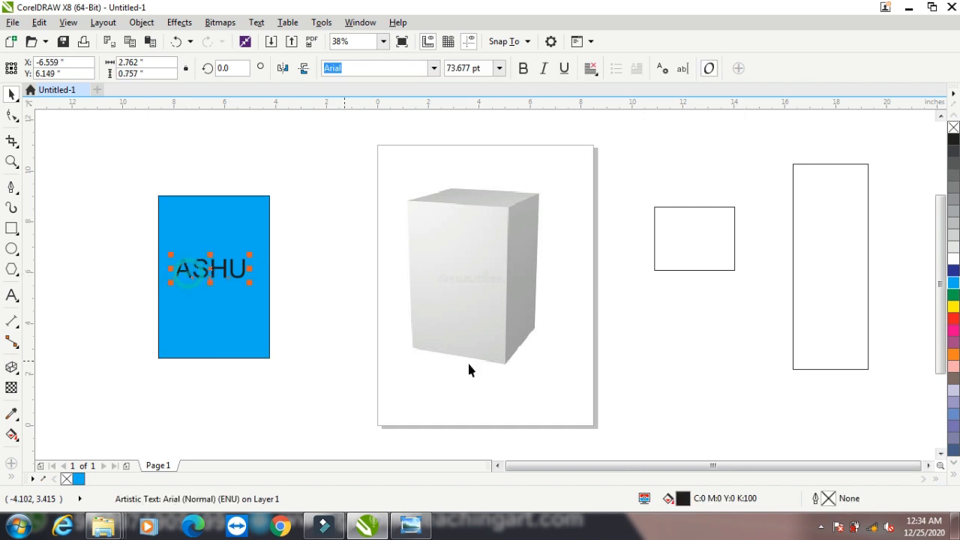
click(954, 258)
drag(123, 172, 312, 390)
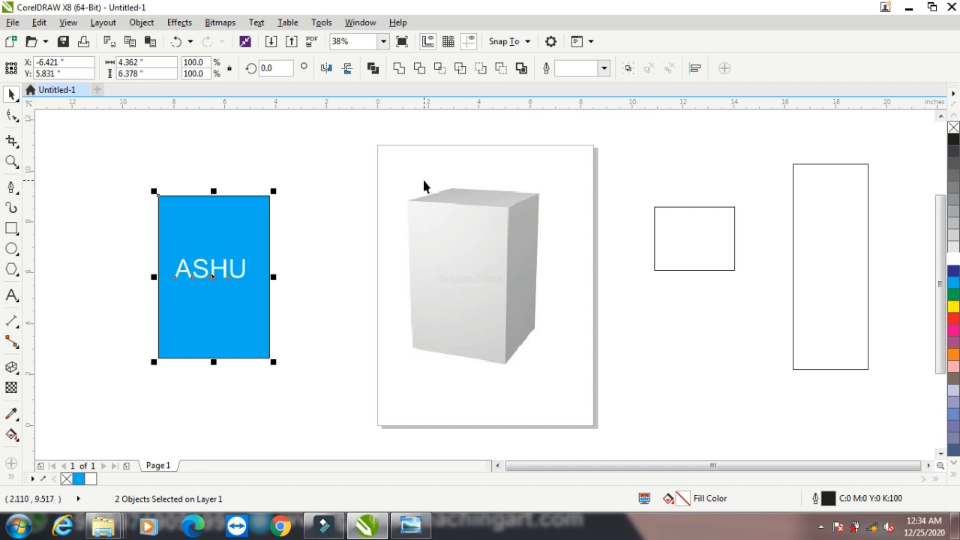
click(629, 69)
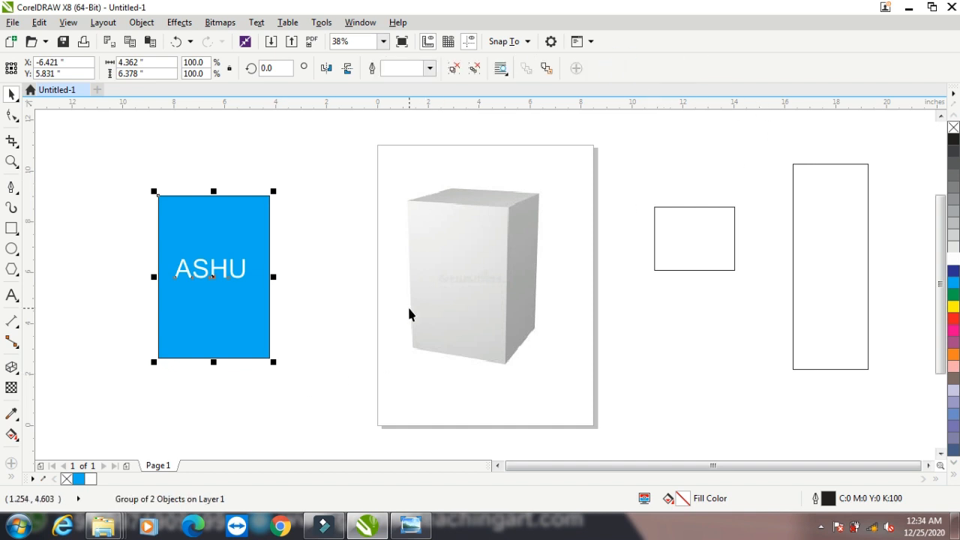
click(708, 229)
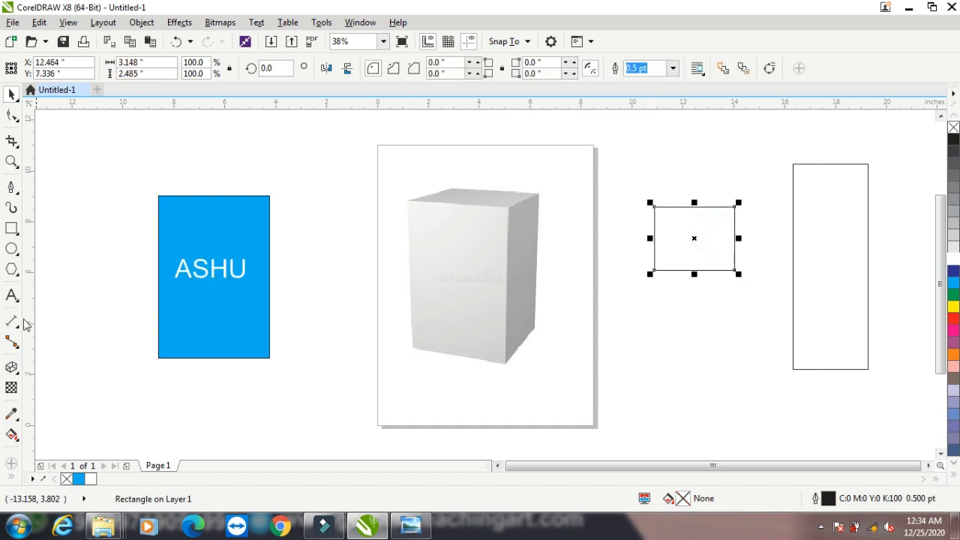
Add bold GRAPHIC text at about 50 pt, centred inside the small right rectangle
click(12, 295)
click(667, 158)
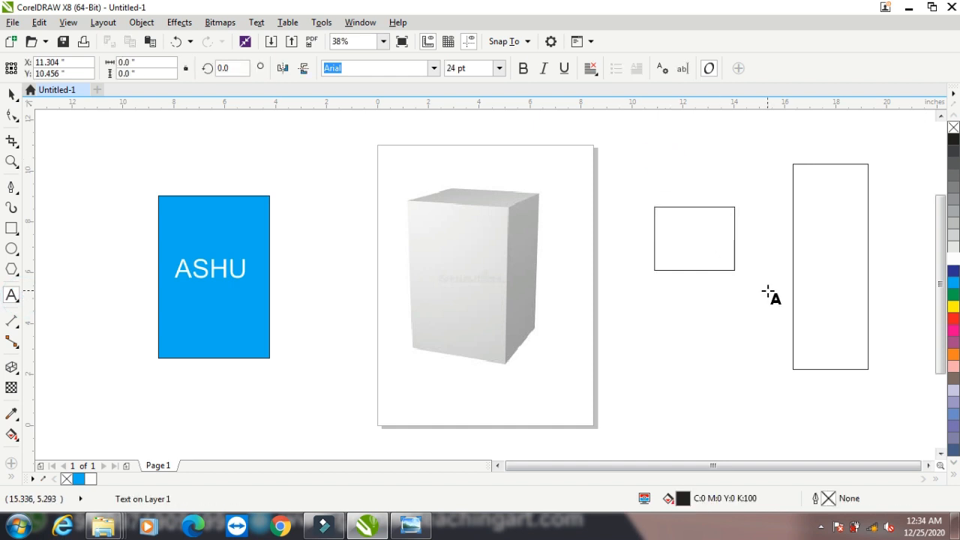
text(GRAPHIC)
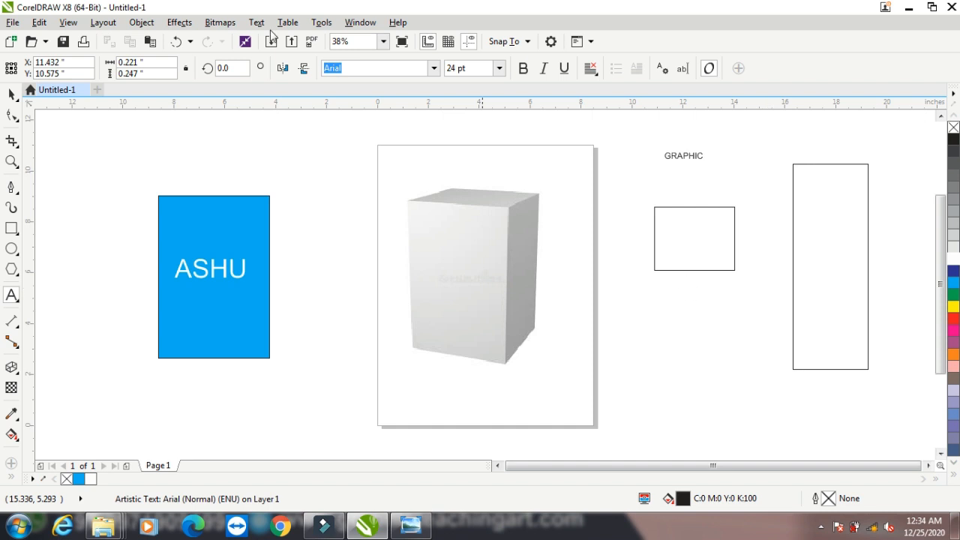
click(12, 93)
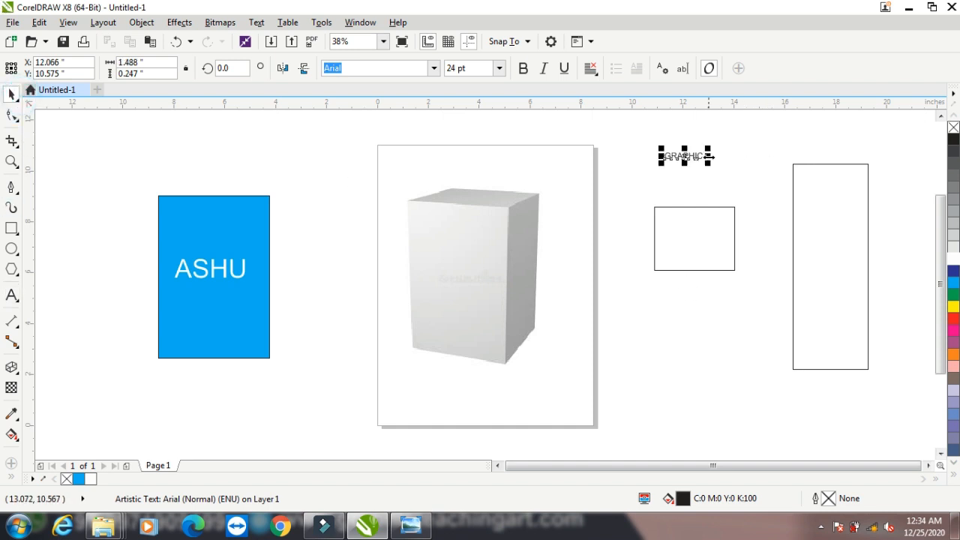
drag(708, 158, 749, 189)
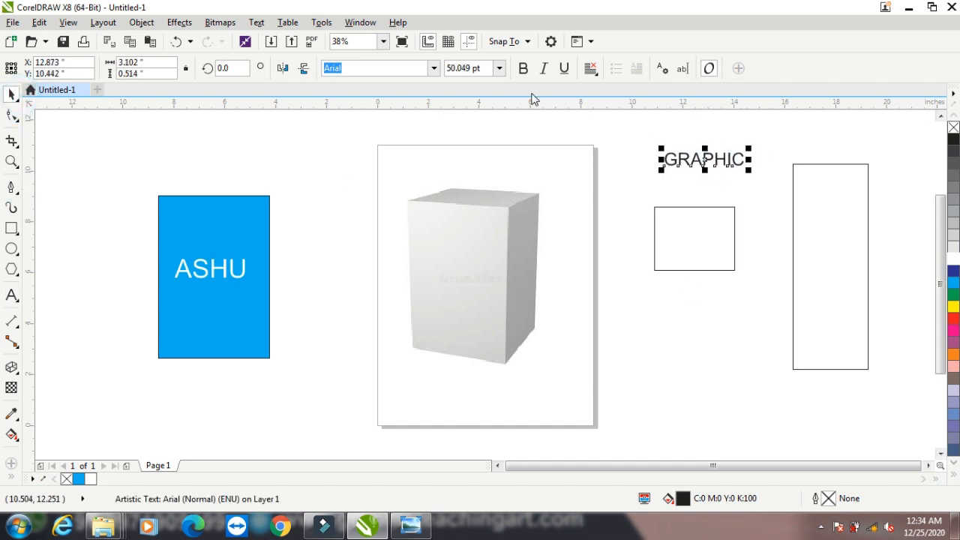
click(523, 68)
drag(705, 159, 735, 237)
drag(643, 193, 756, 285)
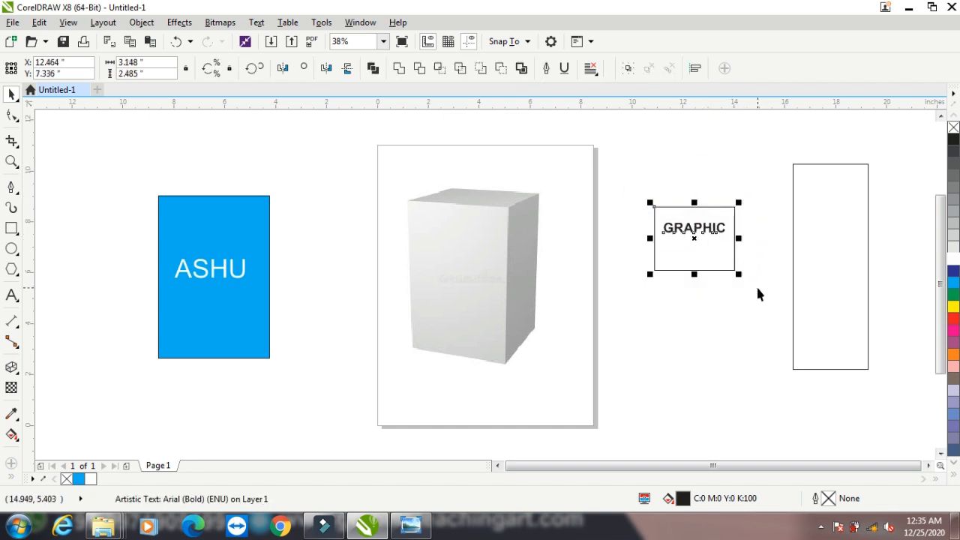
key(e)
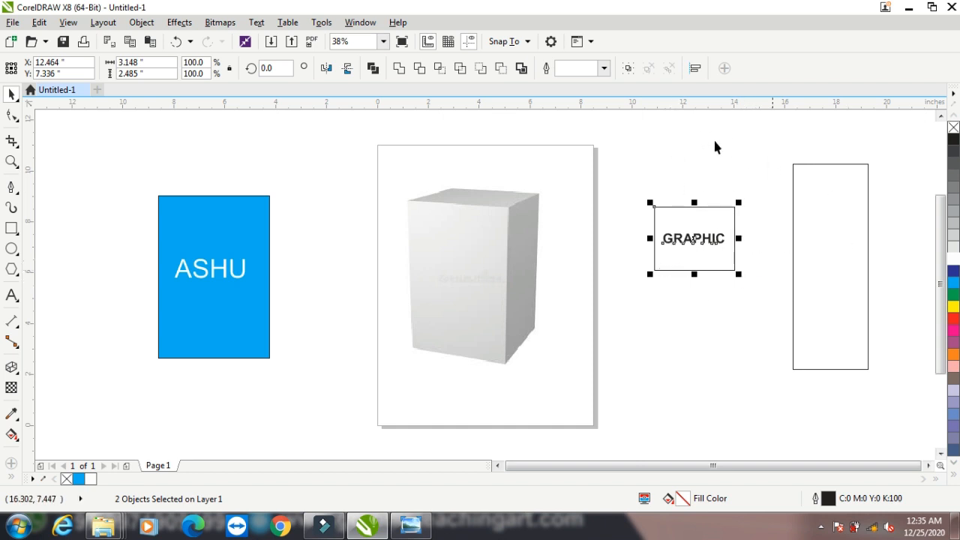
click(640, 145)
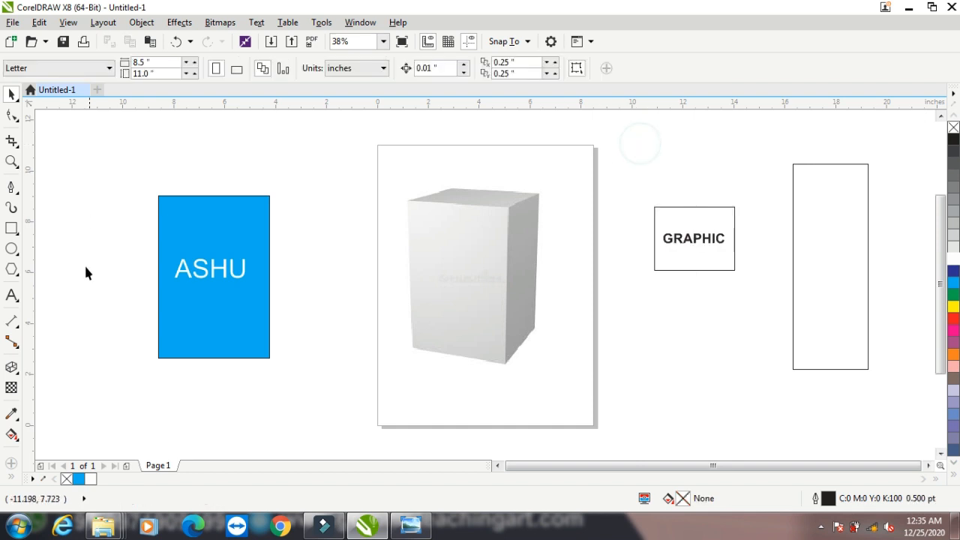
Add WEB DESIGN text, enlarge it to about 81 pt, and move it beside the tall rectangle
click(11, 297)
click(76, 266)
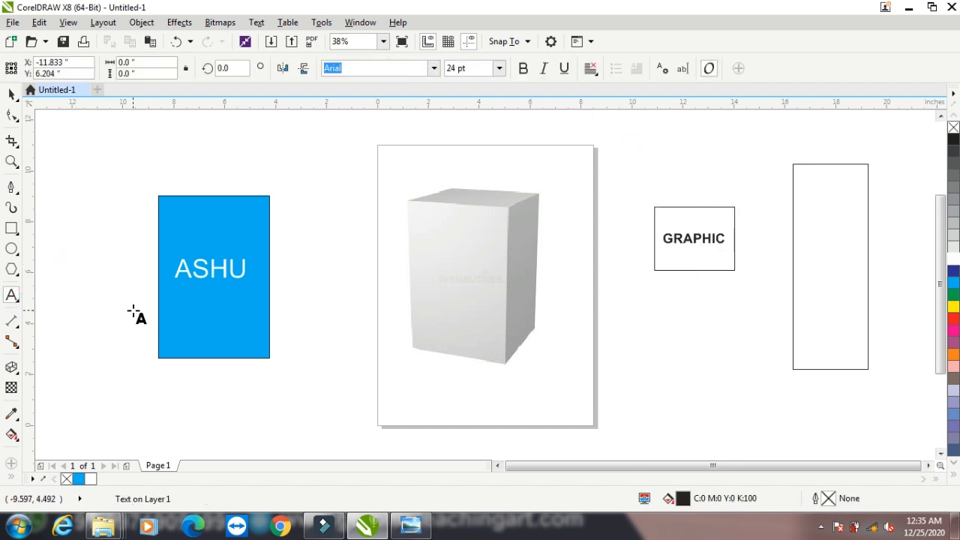
text(WEB DESIGN)
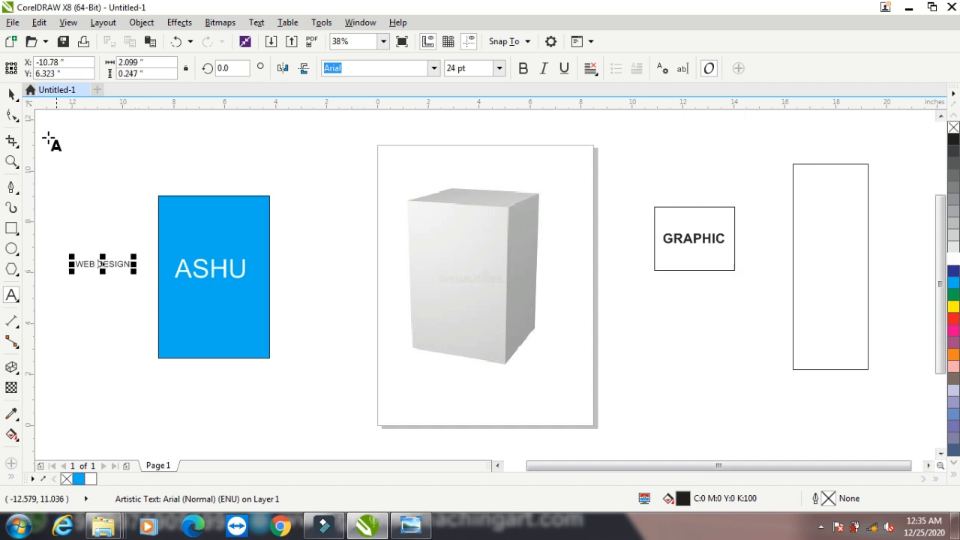
click(12, 93)
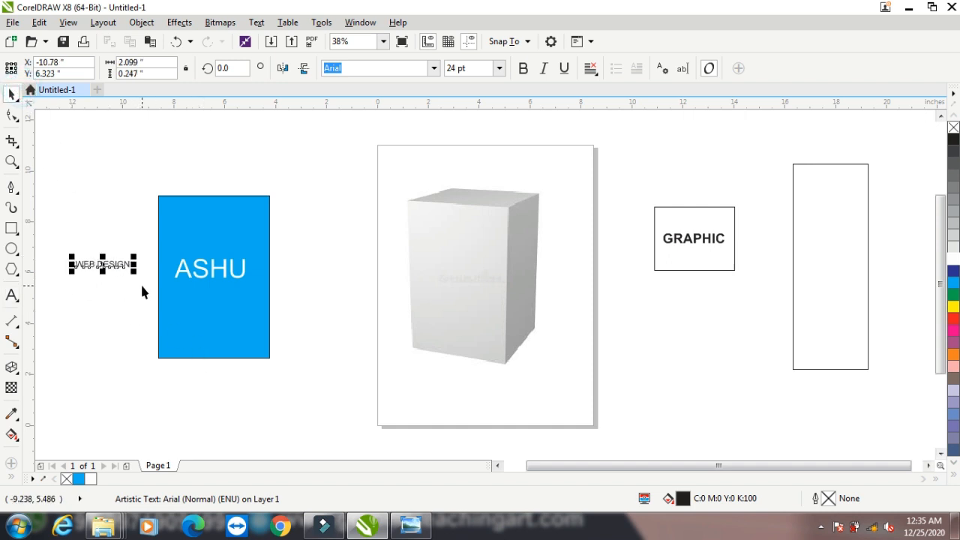
drag(135, 273, 258, 358)
drag(156, 282, 742, 338)
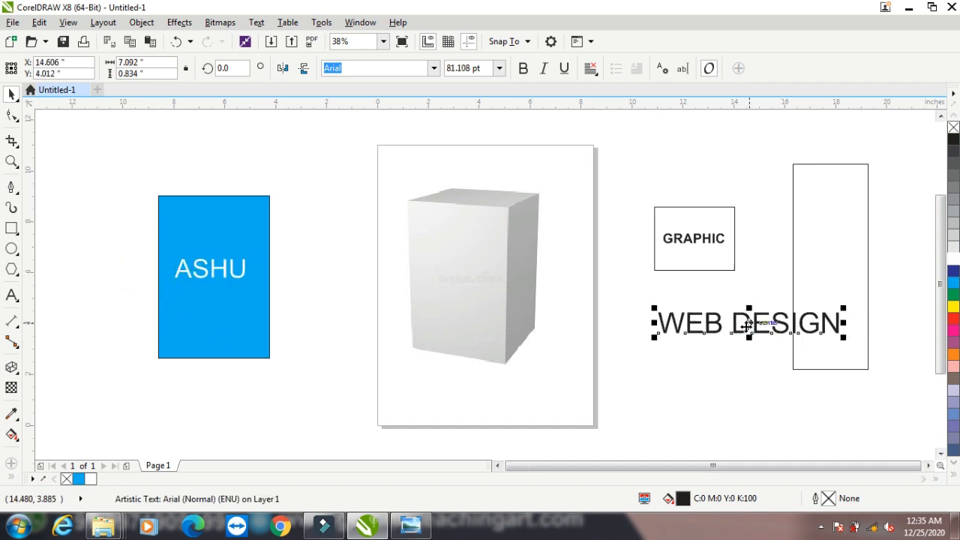
Rotate WEB DESIGN 90° and fit it vertically inside the tall far-right rectangle
click(743, 335)
drag(844, 307, 728, 247)
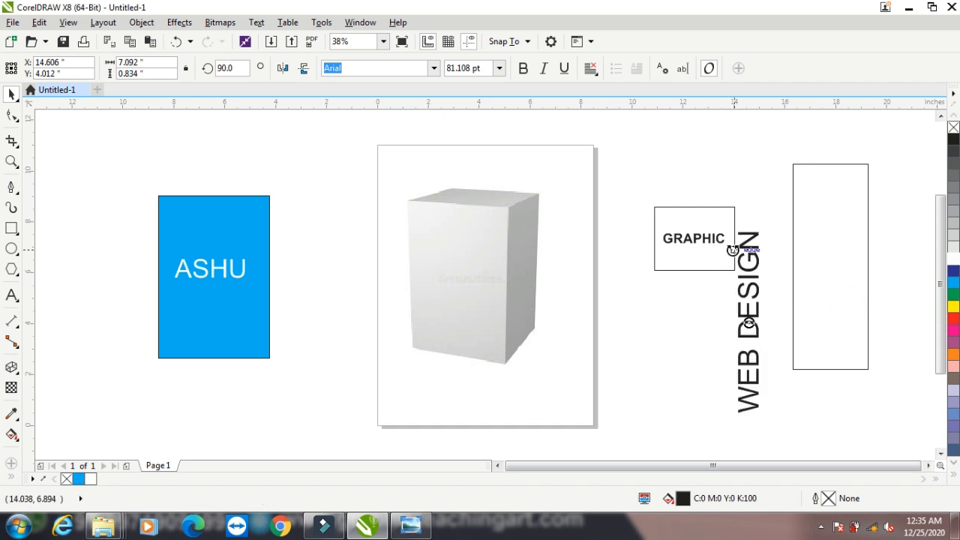
click(679, 349)
drag(761, 331, 845, 272)
drag(773, 156, 884, 386)
click(841, 136)
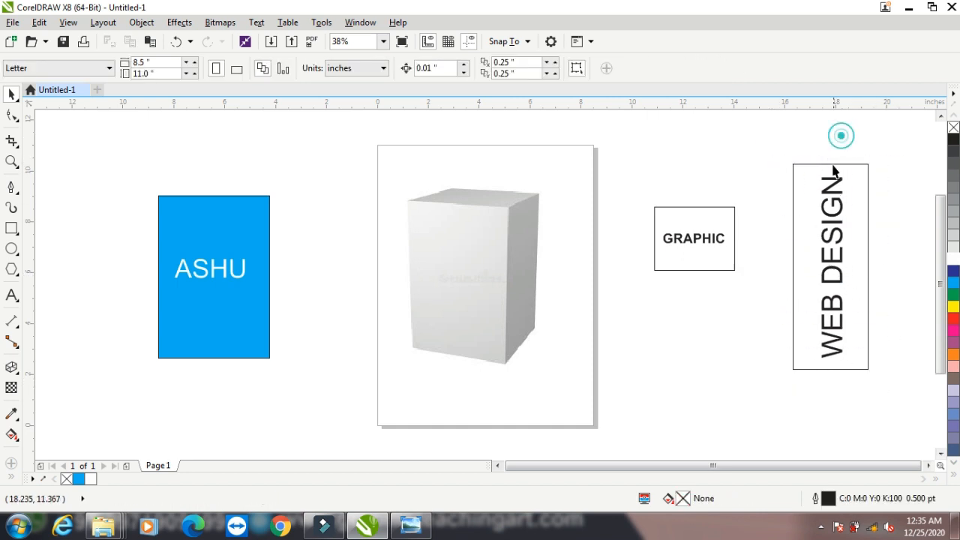
click(816, 164)
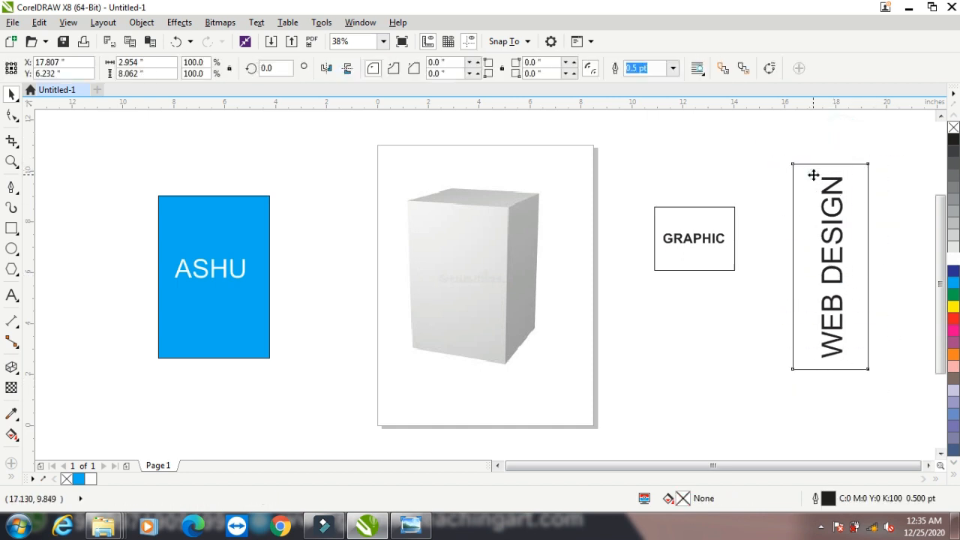
Give the WEB DESIGN rectangle a dark blue uniform fill, make its text white, and group them
click(954, 285)
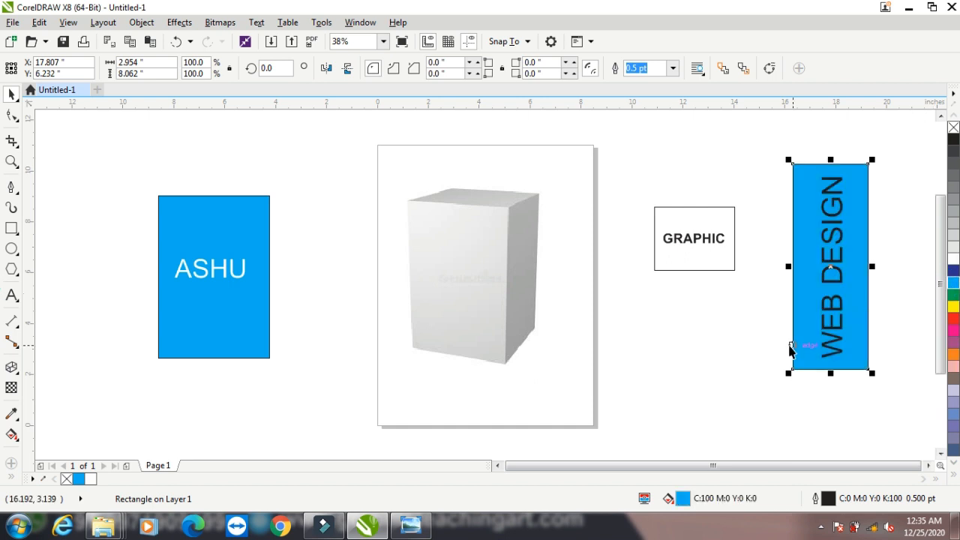
key(F11)
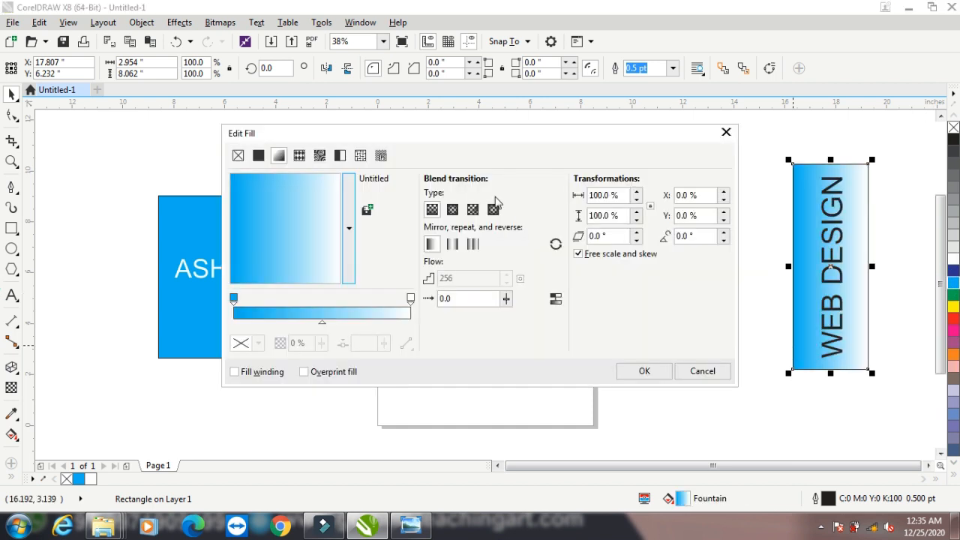
click(258, 156)
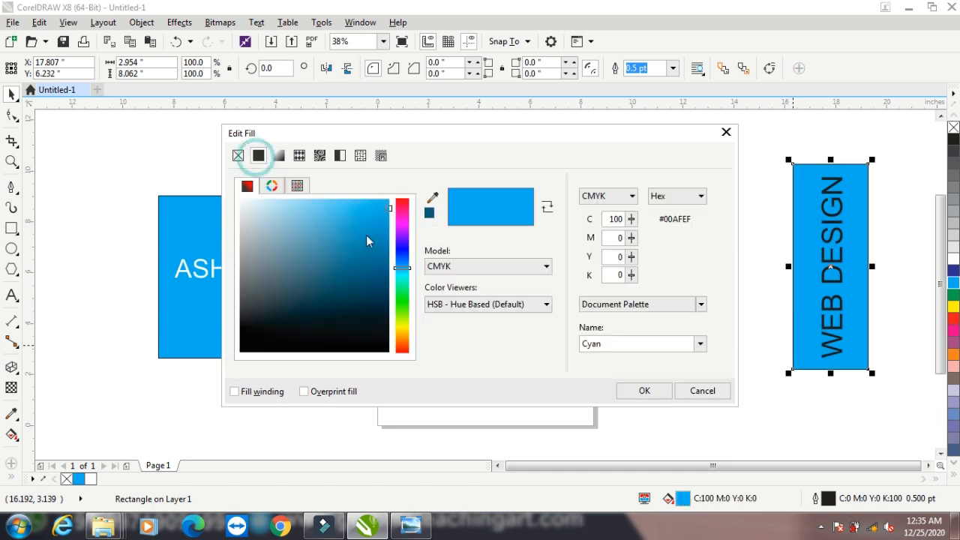
click(380, 282)
click(643, 391)
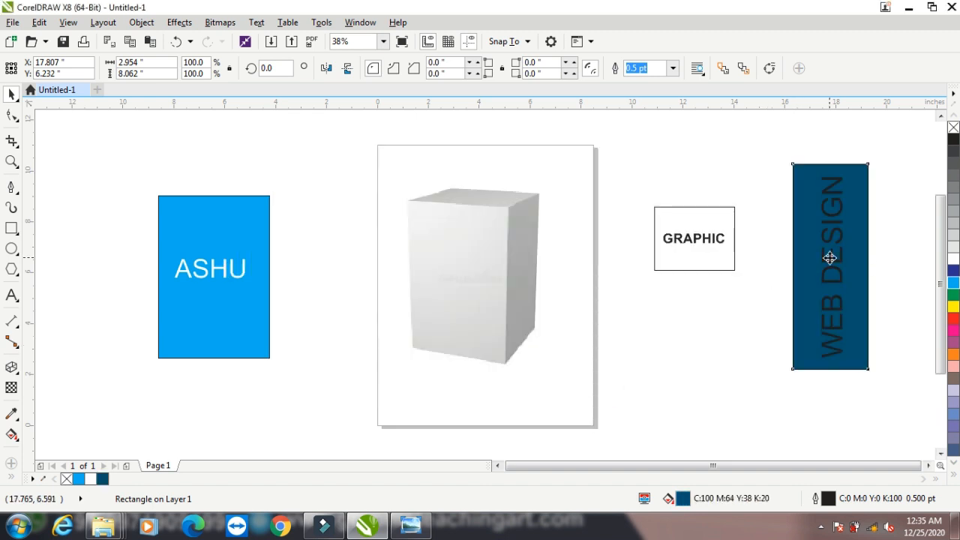
click(739, 285)
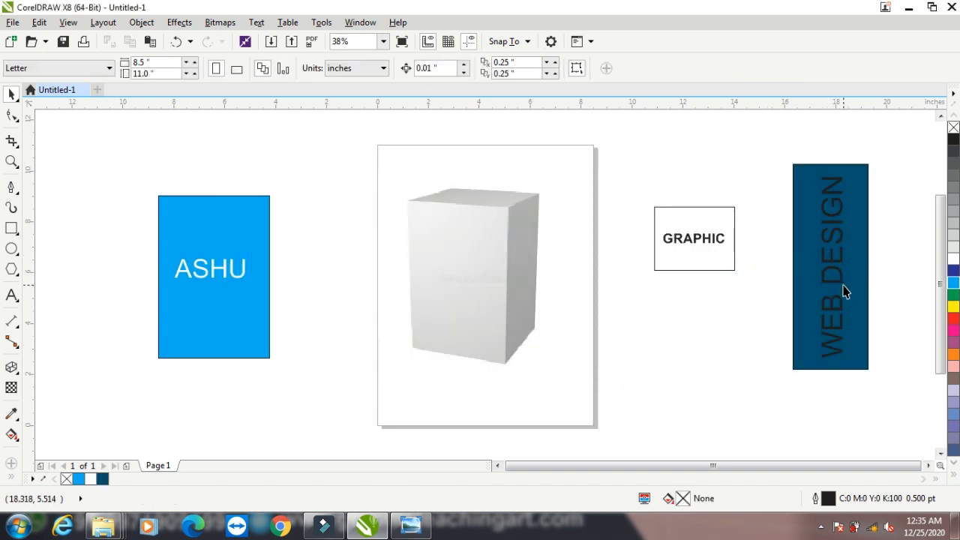
click(839, 279)
click(953, 258)
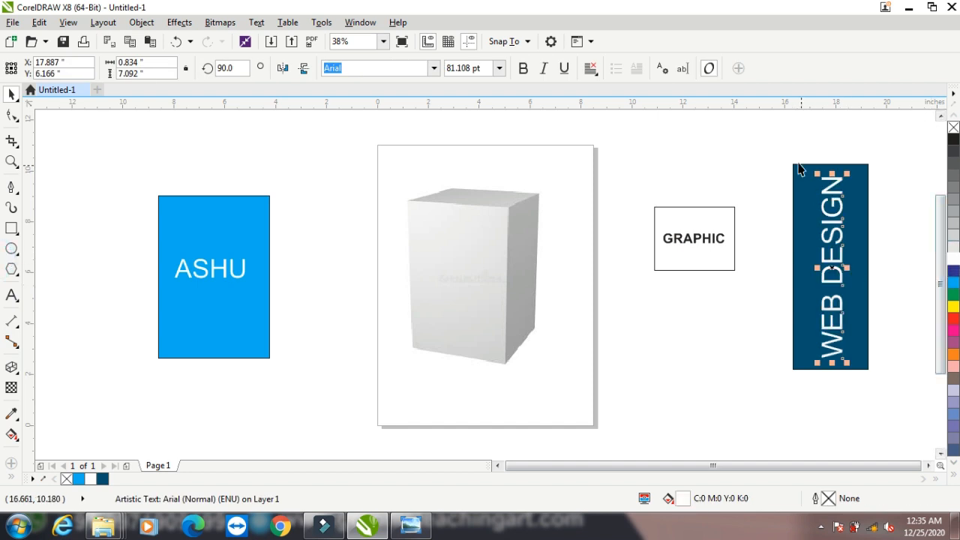
drag(769, 135, 901, 404)
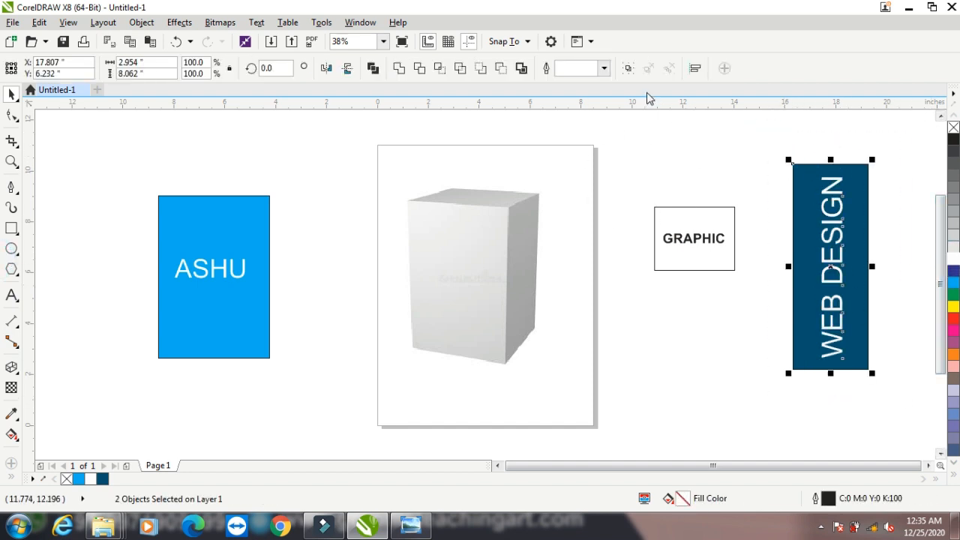
click(627, 69)
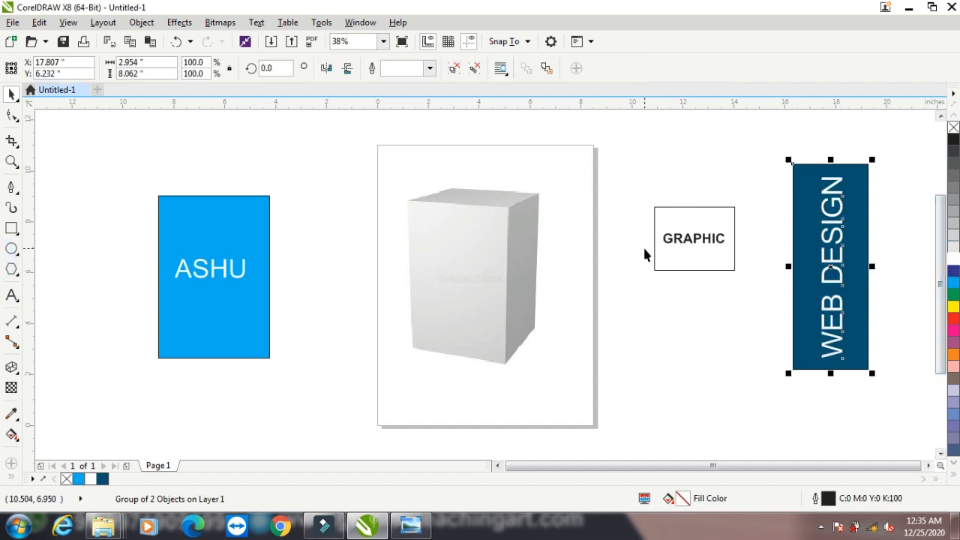
Fill the GRAPHIC rectangle orange and group it with its text
click(694, 244)
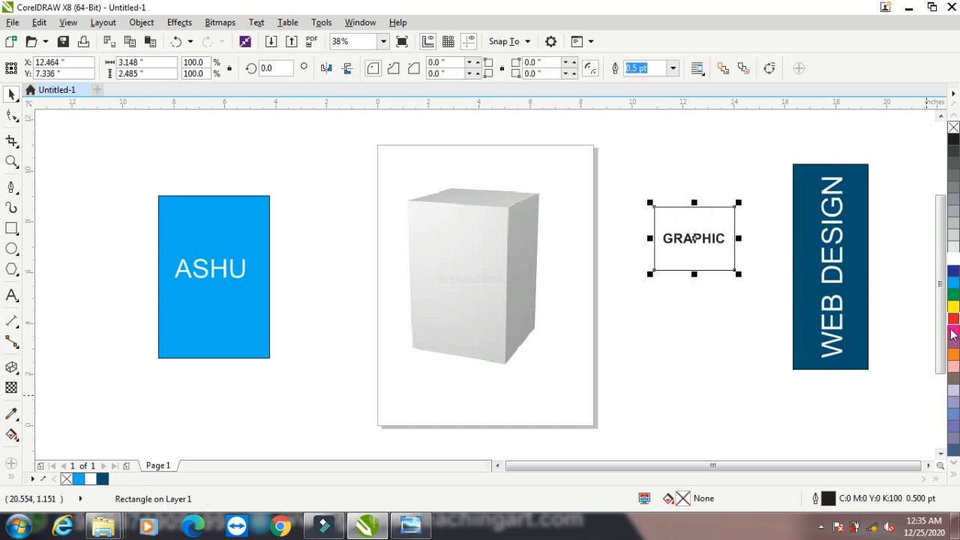
click(953, 354)
drag(626, 188, 747, 298)
click(627, 69)
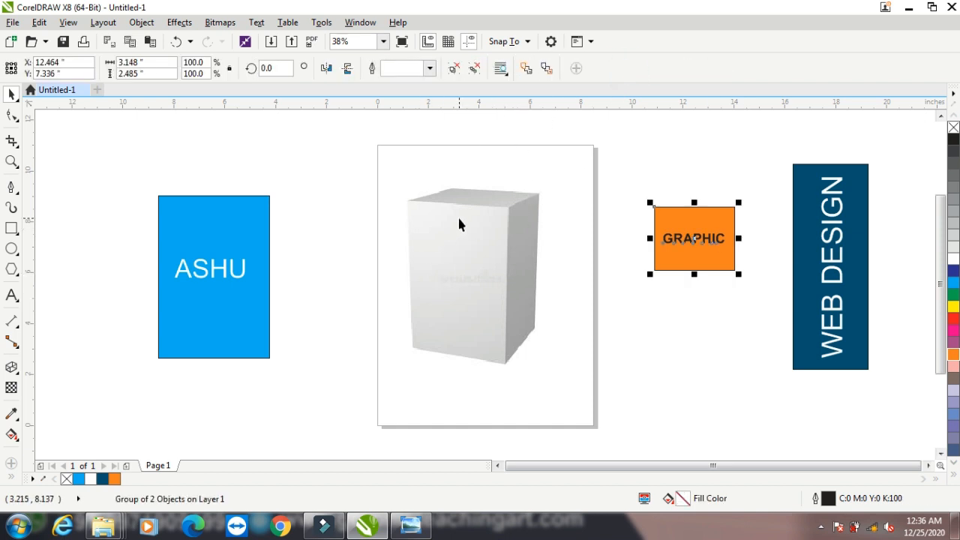
click(180, 22)
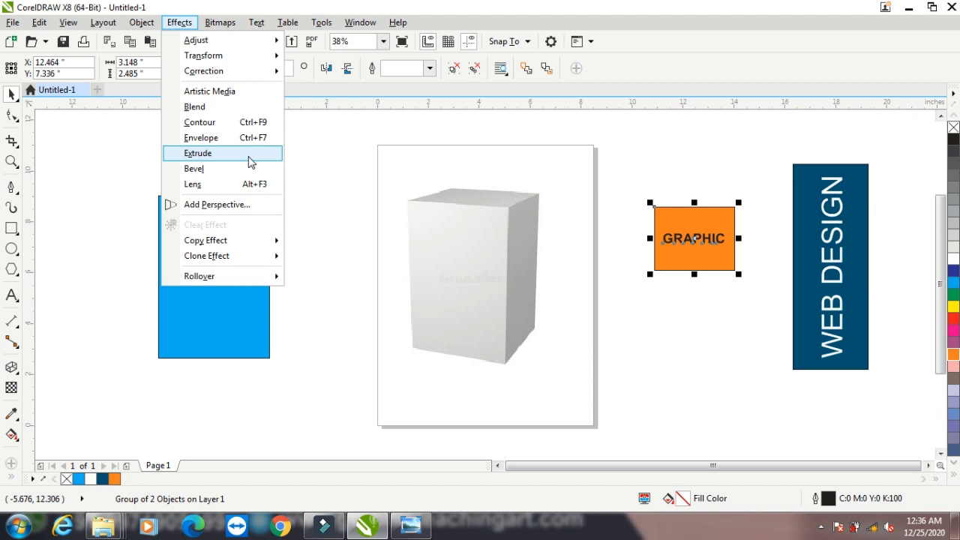
Shrink the ASHU panel to the size of the box front, then move it back left of the page
click(345, 146)
click(229, 242)
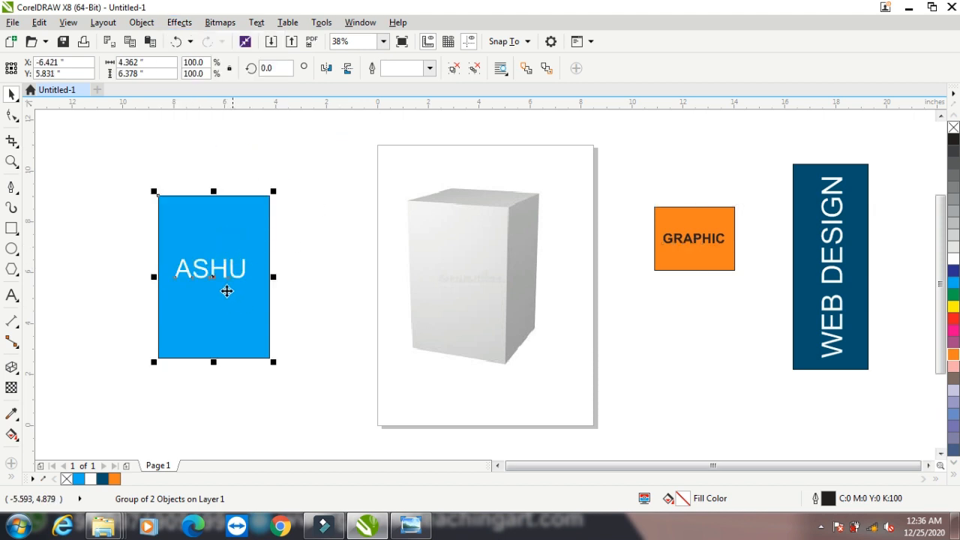
drag(207, 233, 456, 240)
drag(517, 370, 501, 347)
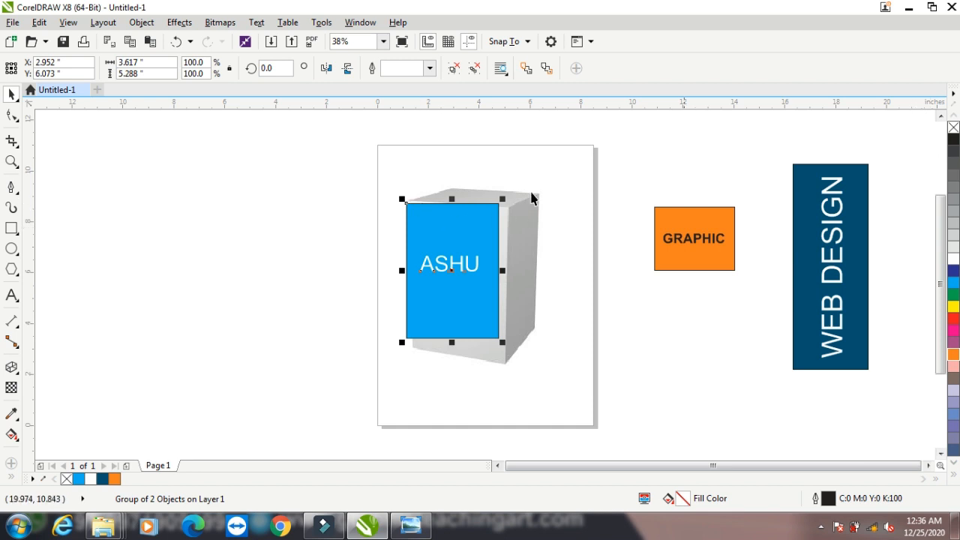
drag(429, 216, 252, 214)
Ungroup the ASHU panel, remove the rectangle's fill, and make the ASHU text black
click(452, 68)
click(264, 150)
click(275, 215)
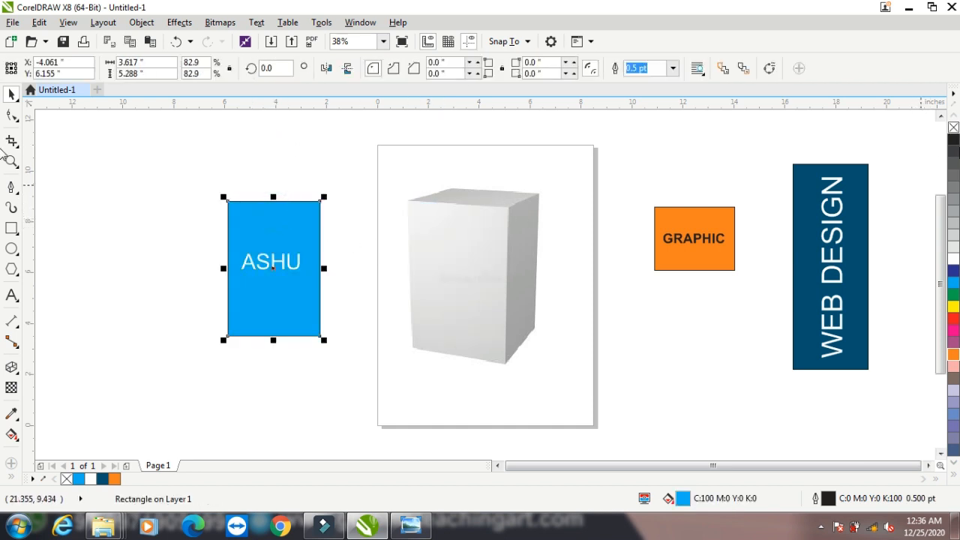
click(953, 128)
drag(180, 238, 334, 331)
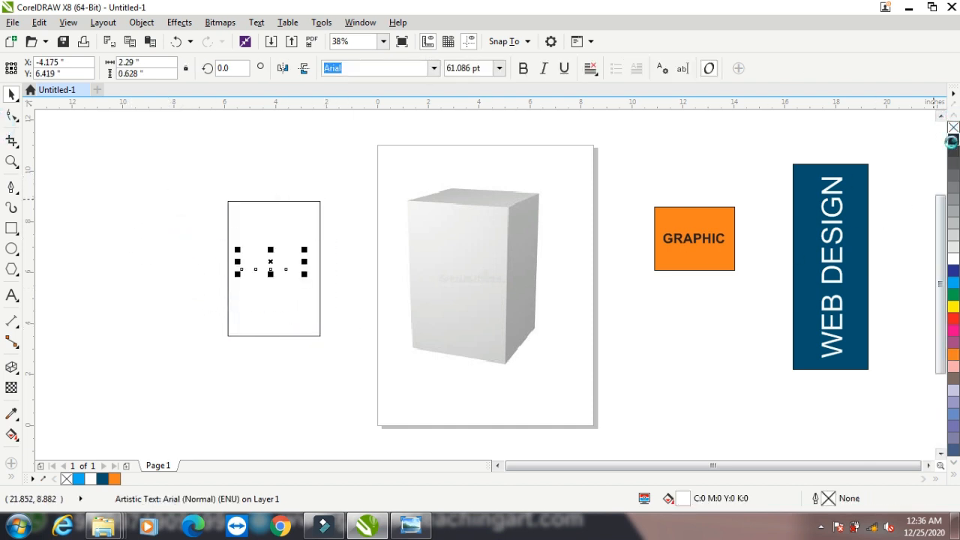
click(953, 139)
click(195, 198)
drag(186, 167, 344, 381)
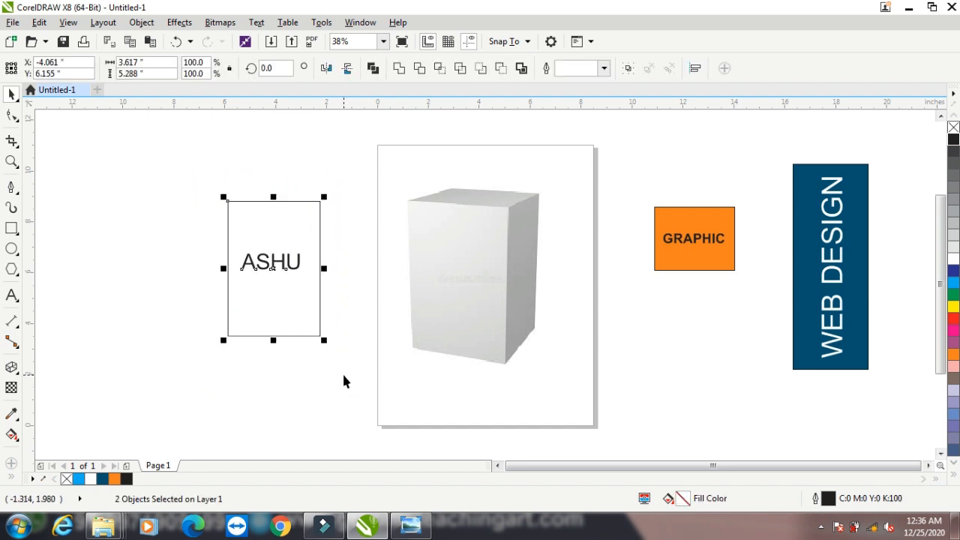
Group the ASHU panel, place it on the box front, and add a perspective effect
click(629, 68)
drag(254, 220, 432, 221)
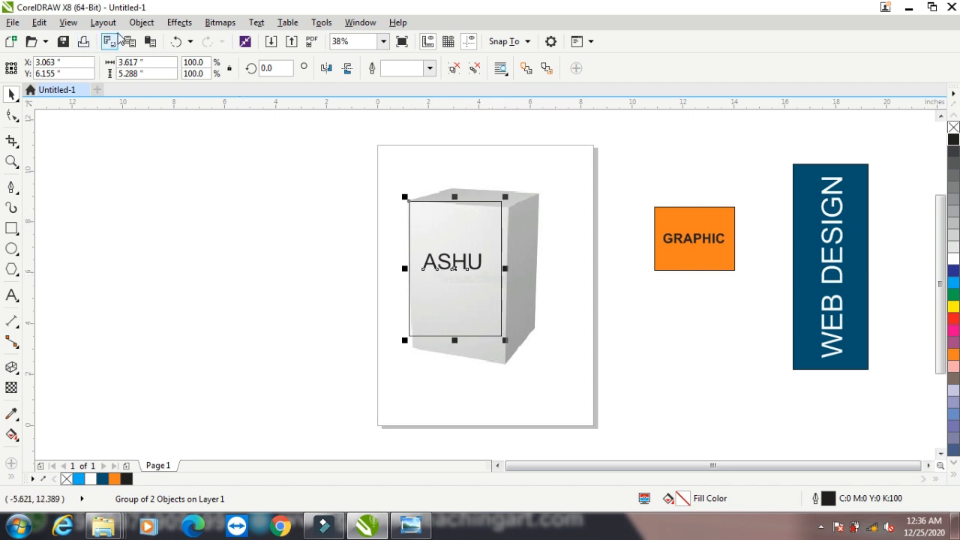
click(141, 23)
mouse_move(172, 24)
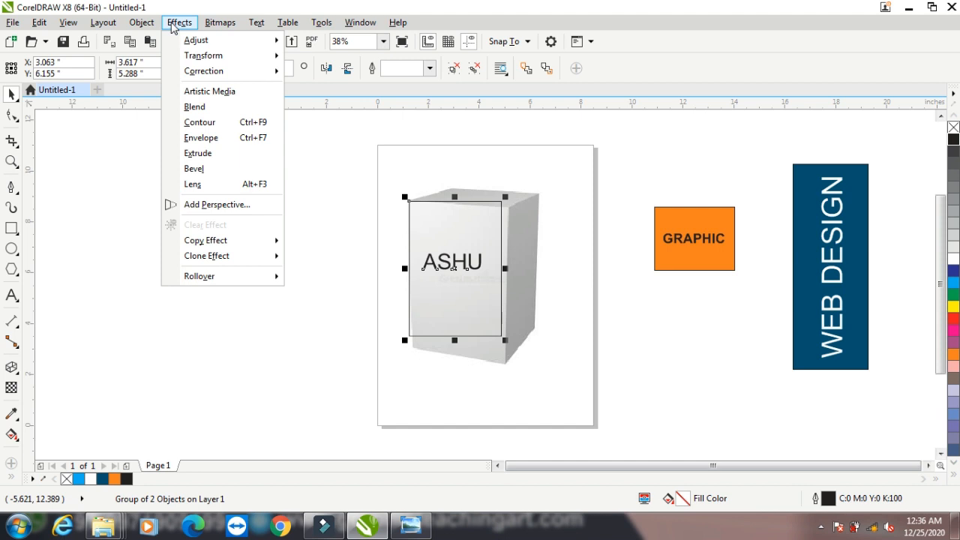
click(199, 207)
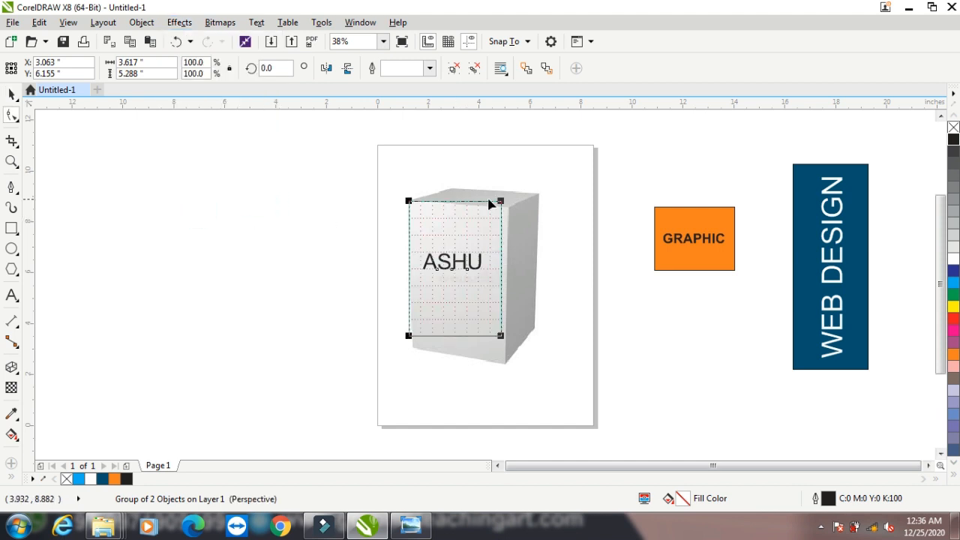
Drag the ASHU panel's perspective corners to match the box's front face
drag(501, 200, 507, 210)
click(508, 209)
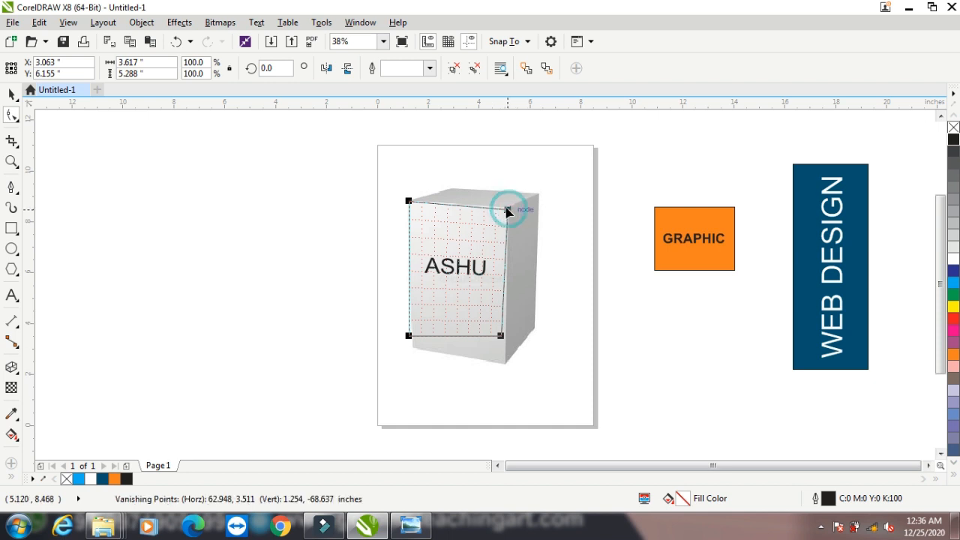
click(504, 209)
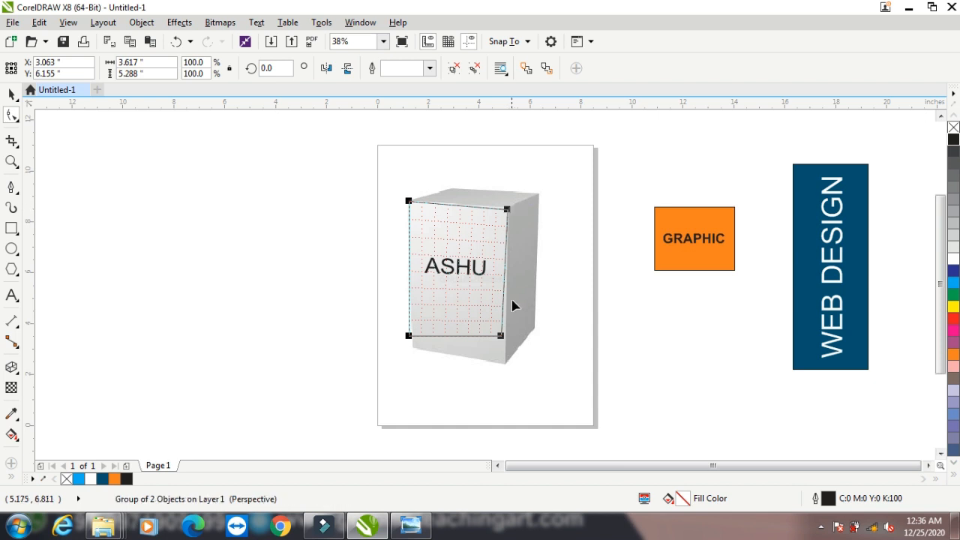
drag(499, 335, 504, 365)
drag(408, 337, 411, 349)
drag(507, 212, 507, 210)
Hide the perspective-fitted ASHU panel
click(14, 95)
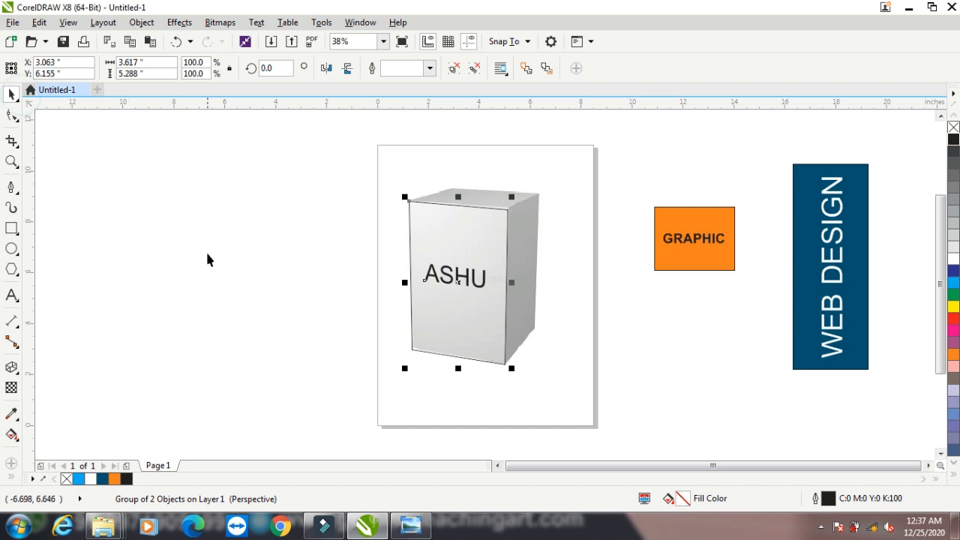
click(142, 22)
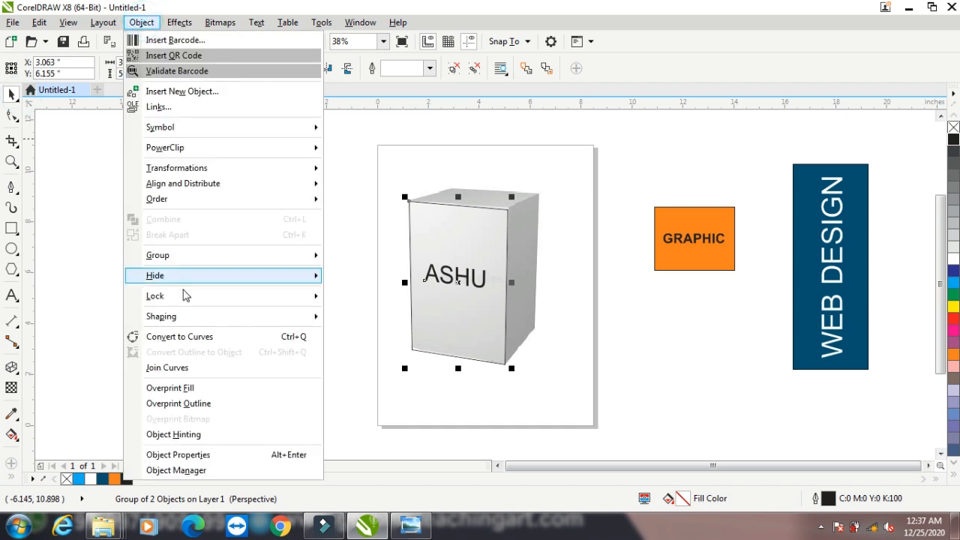
mouse_move(199, 283)
click(354, 278)
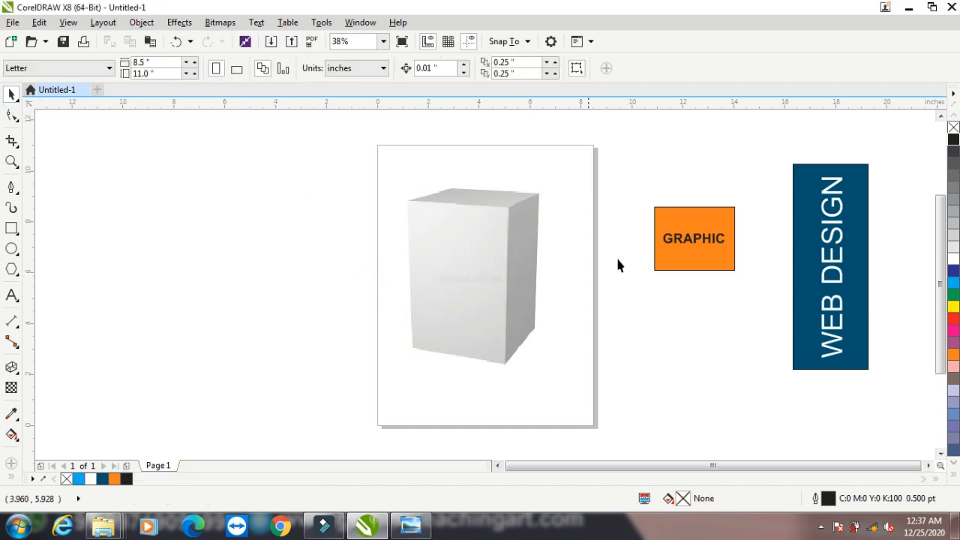
Move the orange GRAPHIC group onto the box top and add a perspective effect
click(718, 239)
drag(700, 238, 491, 221)
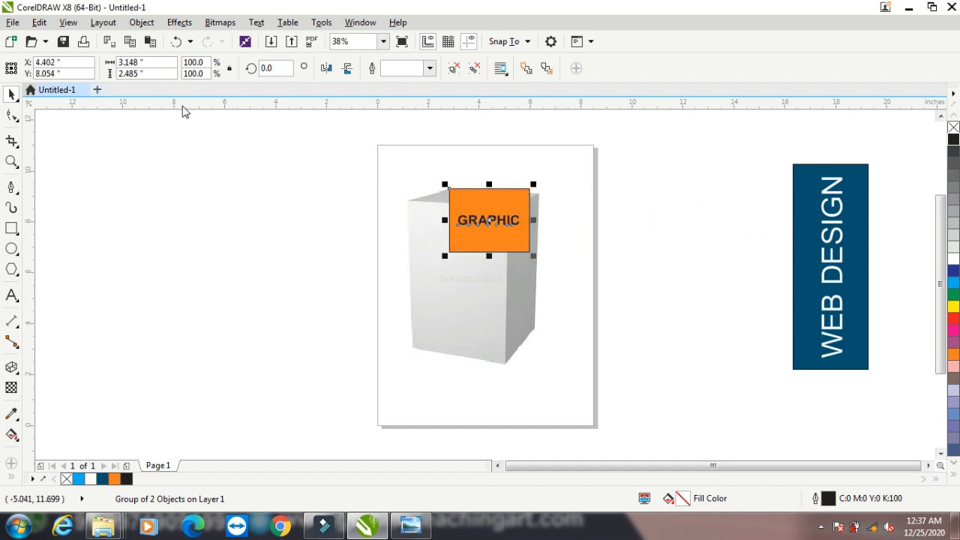
click(142, 21)
click(179, 22)
click(208, 205)
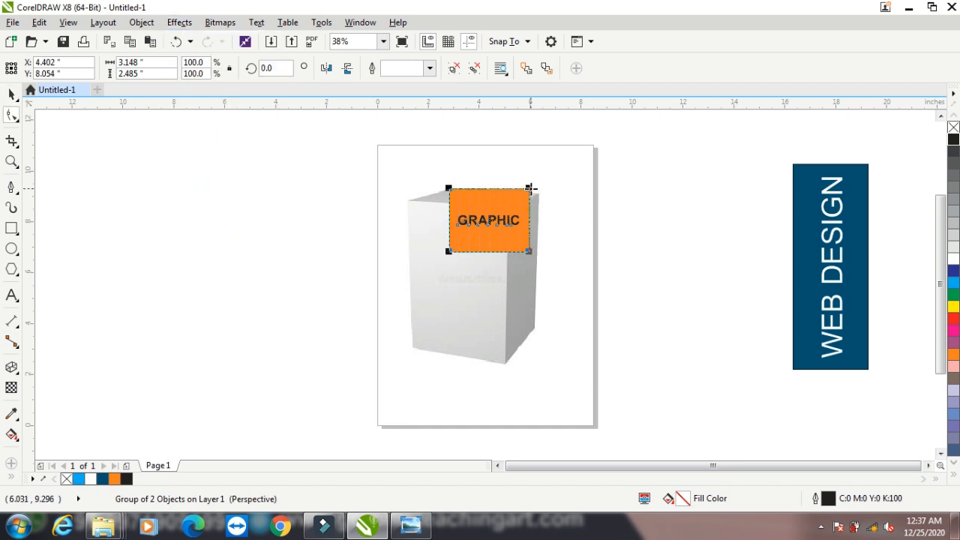
Drag the GRAPHIC panel's perspective corners to lie flat on the box's top face
drag(535, 190, 541, 194)
drag(450, 252, 419, 204)
drag(412, 203, 411, 199)
drag(531, 252, 507, 211)
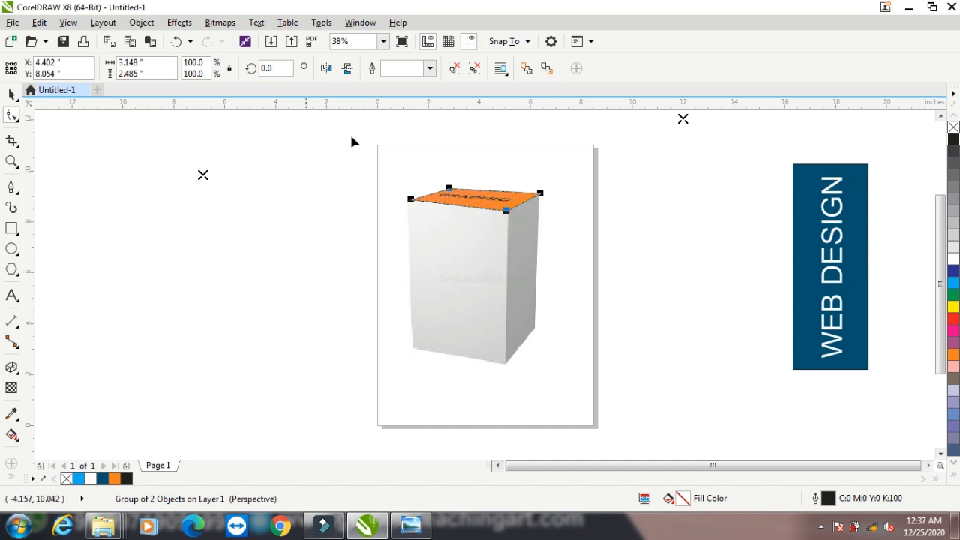
Hide the perspective-fitted GRAPHIC panel
click(12, 93)
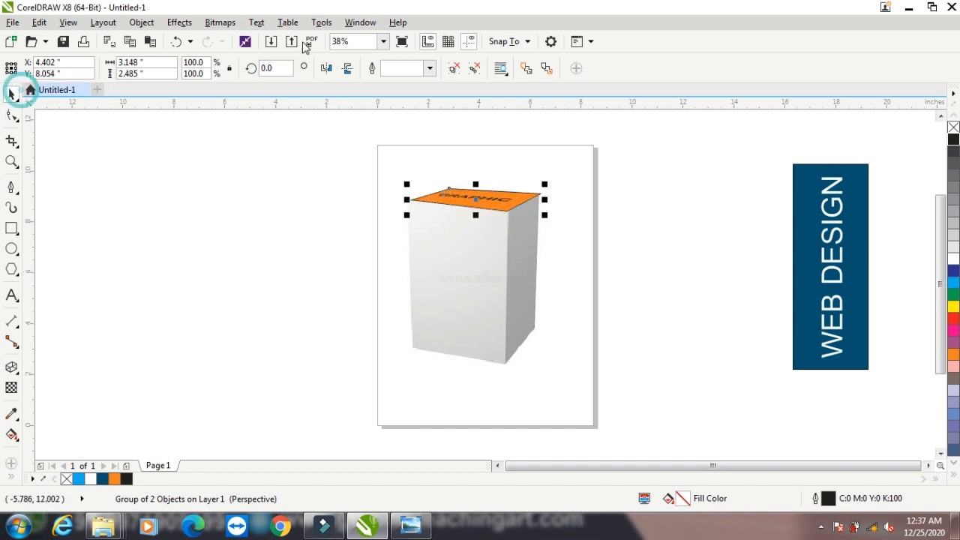
click(142, 22)
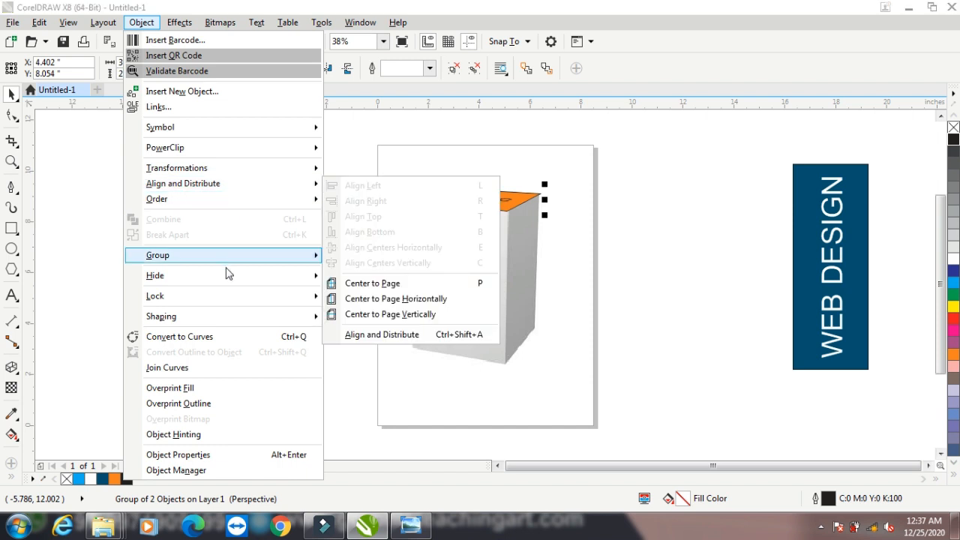
mouse_move(229, 279)
click(386, 282)
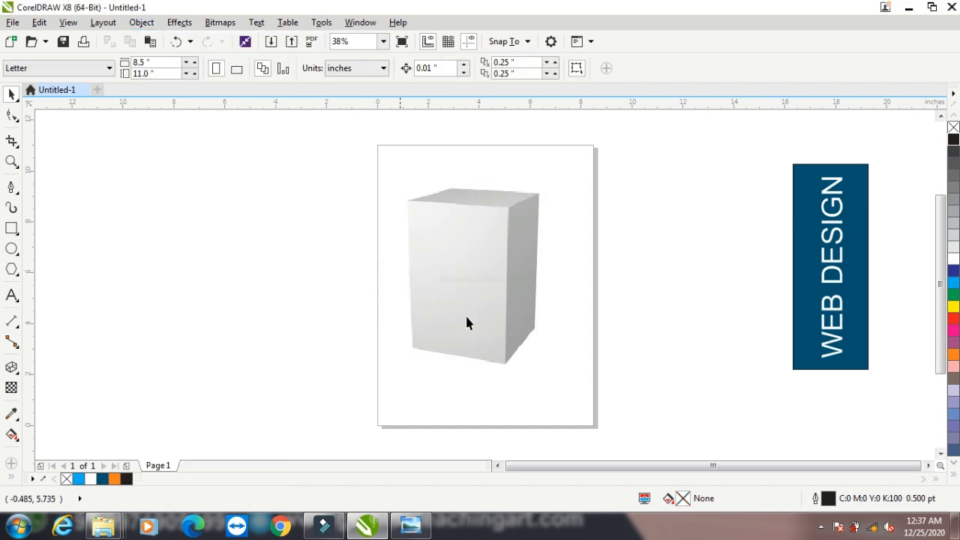
Shrink the WEB DESIGN panel and move it onto the box's right side
click(835, 251)
drag(836, 207, 622, 276)
drag(661, 229, 627, 309)
drag(602, 345, 533, 250)
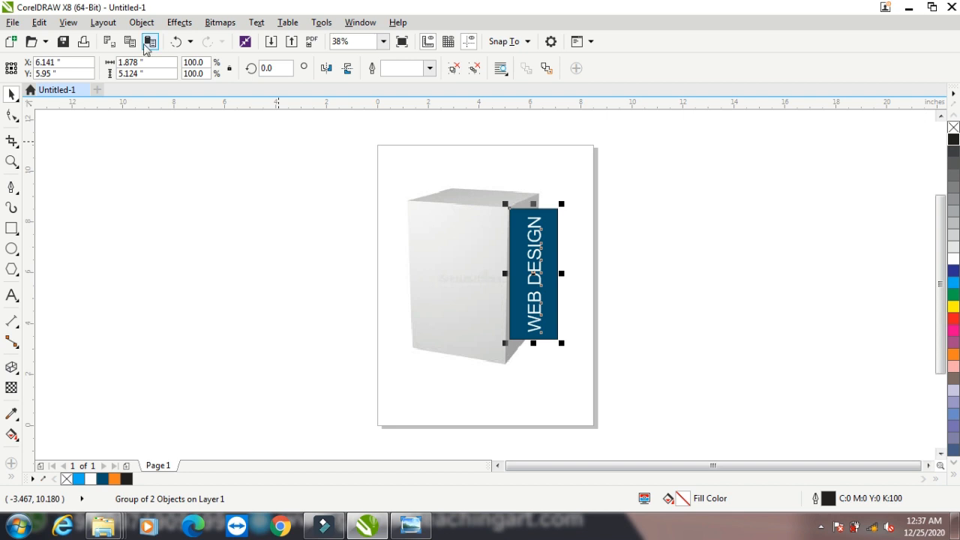
Add a perspective effect to WEB DESIGN and taper its right corners toward the box side
click(174, 23)
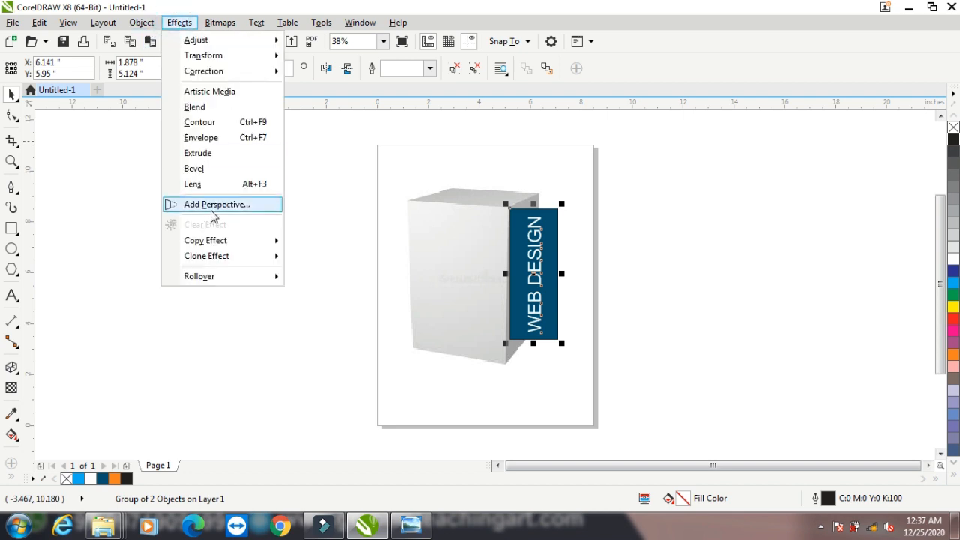
click(211, 209)
drag(556, 209, 537, 194)
drag(558, 339, 507, 361)
drag(542, 329, 564, 343)
Zoom in and refine the WEB DESIGN panel's lower corner to fit the box side
click(10, 162)
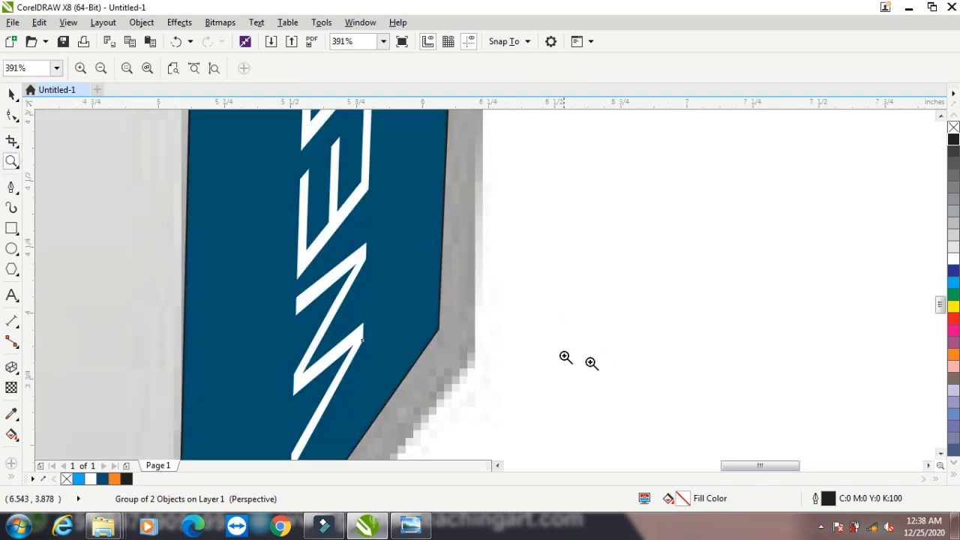
click(187, 24)
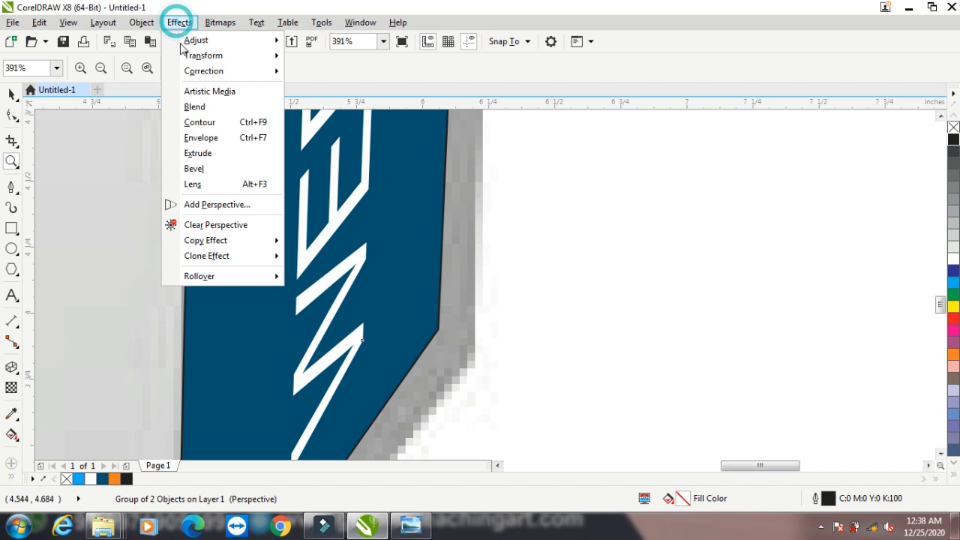
click(238, 205)
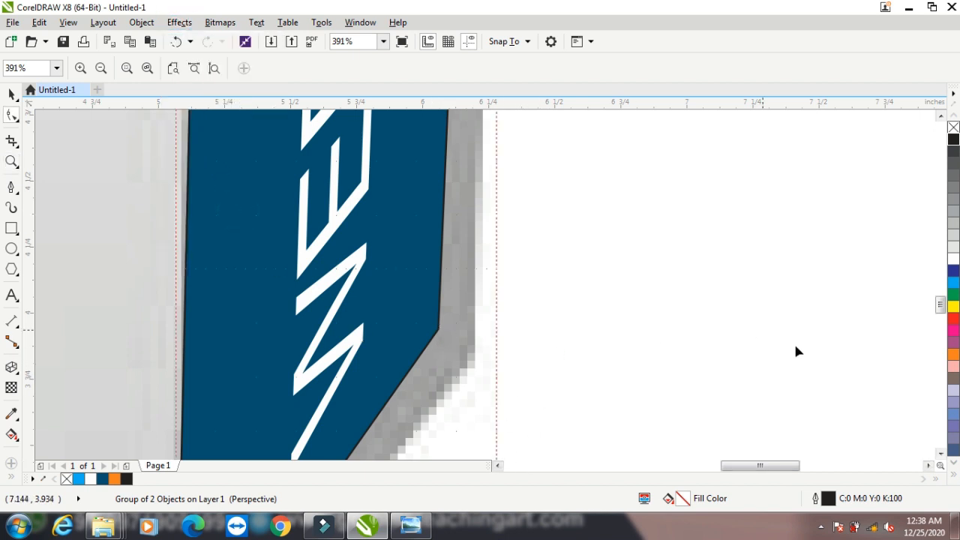
click(941, 455)
click(942, 454)
click(942, 455)
click(942, 455)
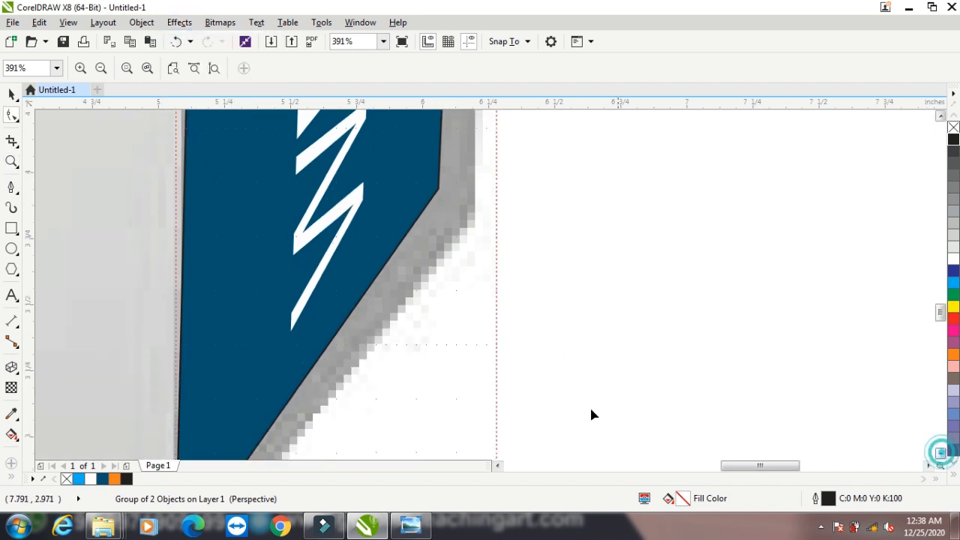
scroll(499, 385, down, 1)
scroll(500, 389, down, 1)
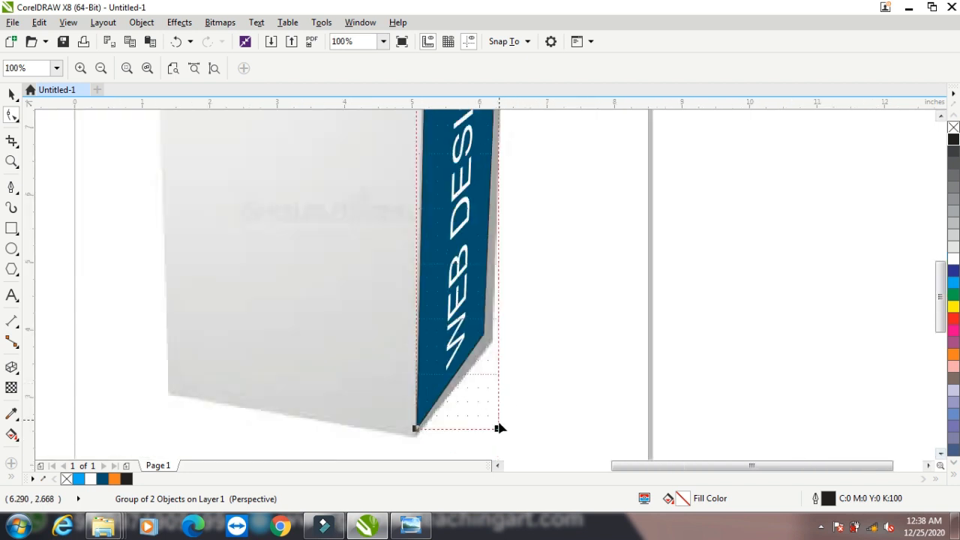
mouse_move(499, 430)
mouse_down()
mouse_move(512, 431)
mouse_move(512, 448)
mouse_move(514, 425)
mouse_up()
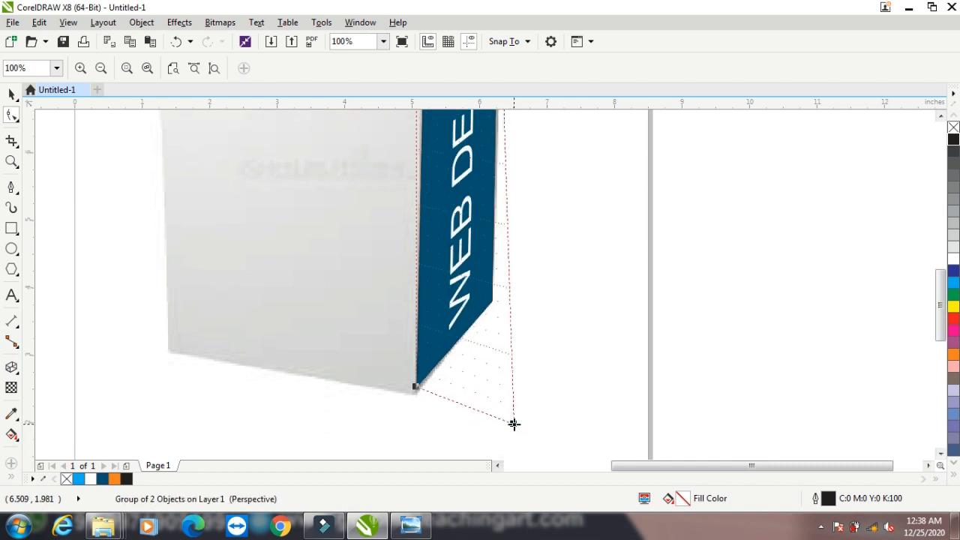
scroll(465, 297, down, 2)
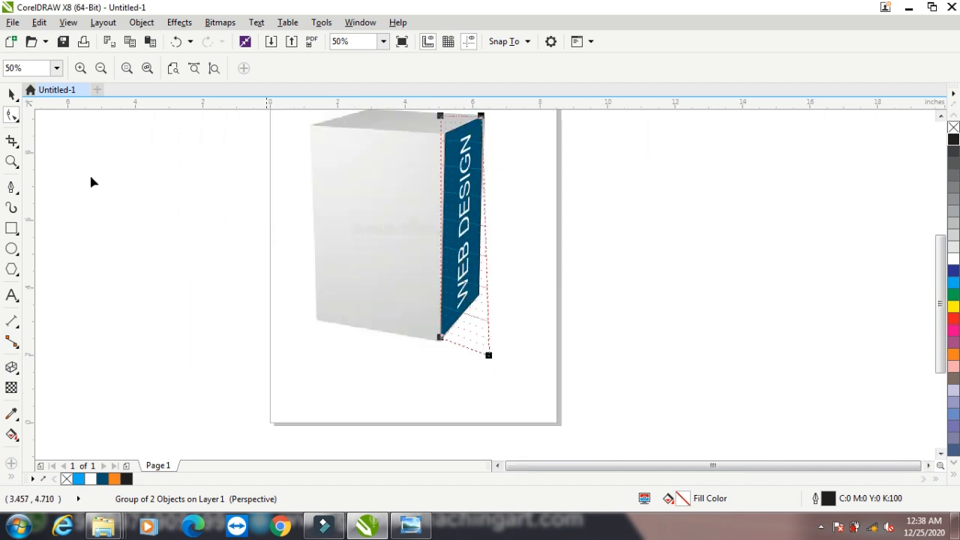
click(11, 94)
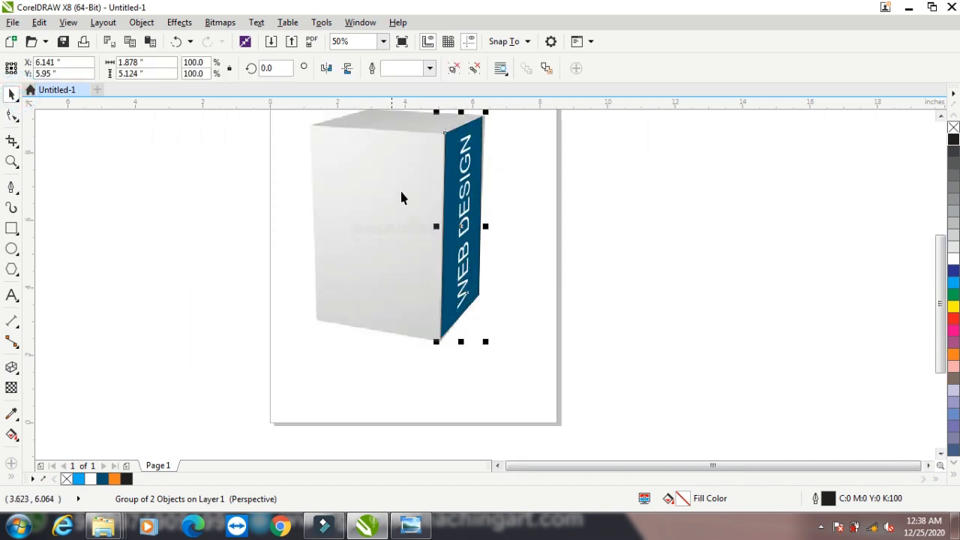
click(141, 22)
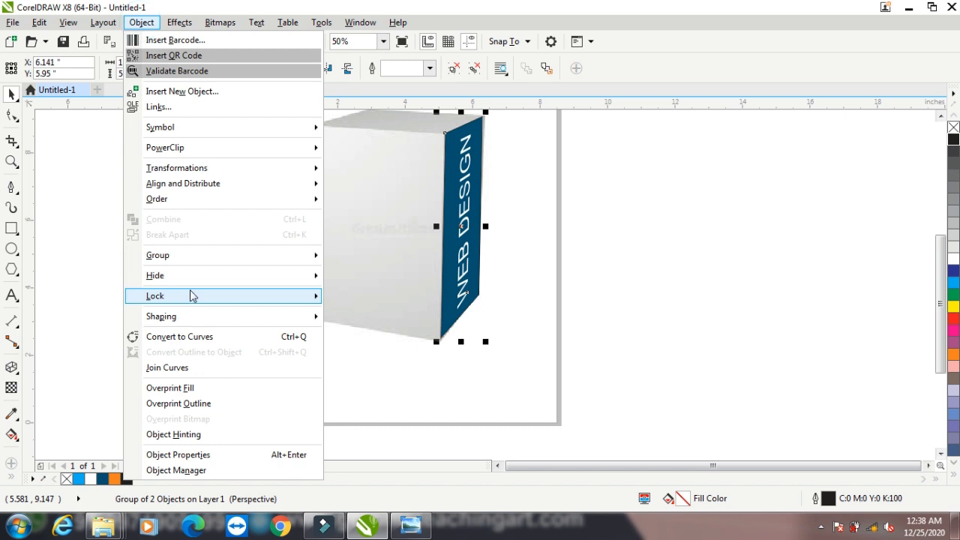
Show all hidden objects and zoom in on the box
mouse_move(243, 283)
click(379, 308)
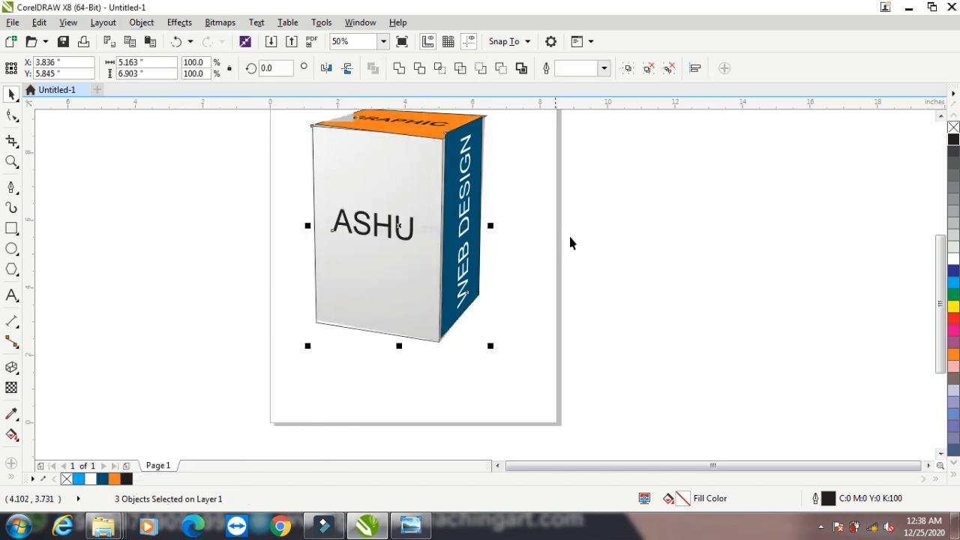
click(573, 231)
scroll(583, 258, down, 2)
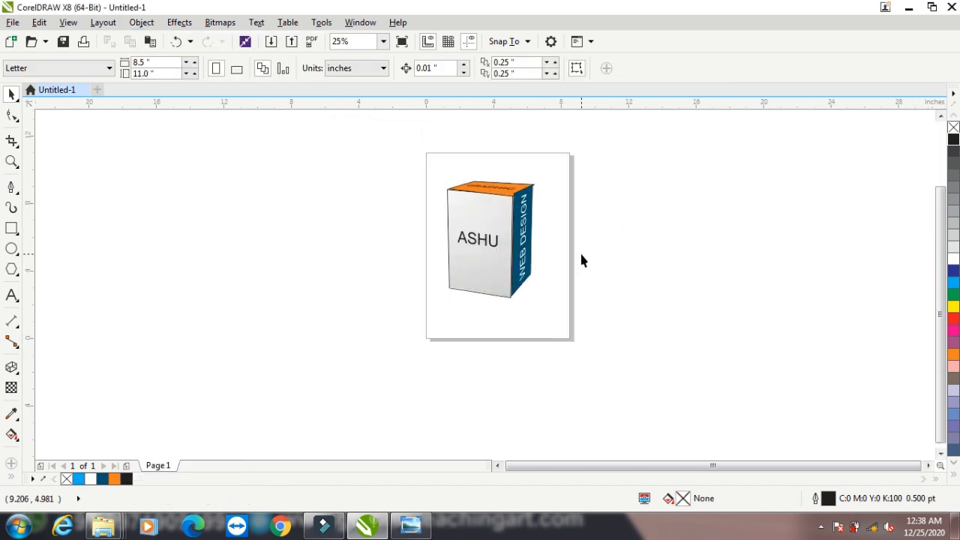
click(941, 117)
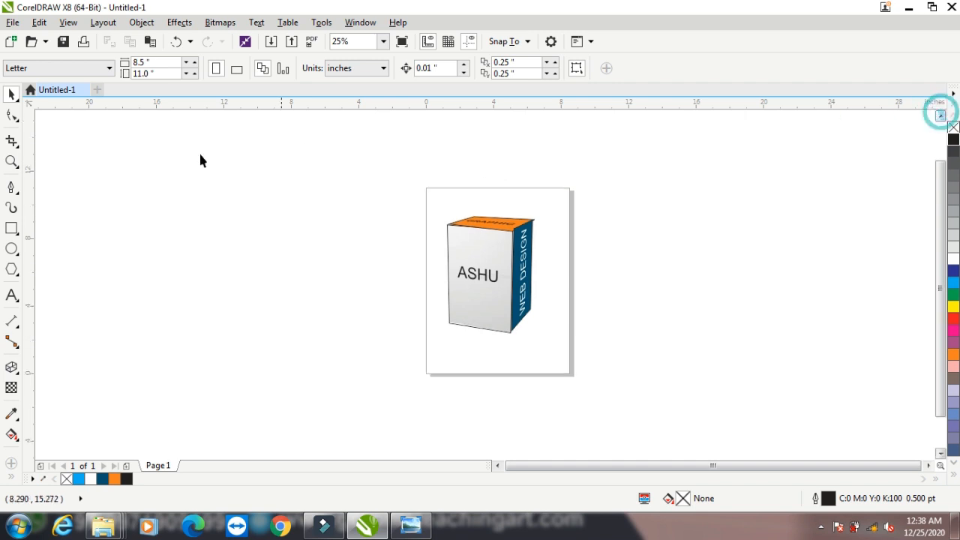
click(11, 161)
drag(431, 201, 580, 370)
click(10, 93)
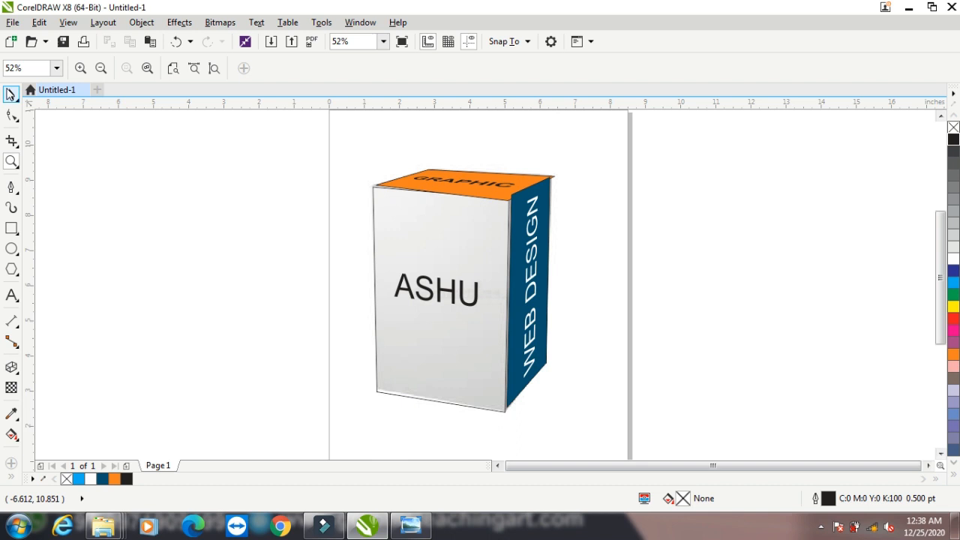
Ungroup the front face, fill its rectangle cyan and make the ASHU text white
click(434, 299)
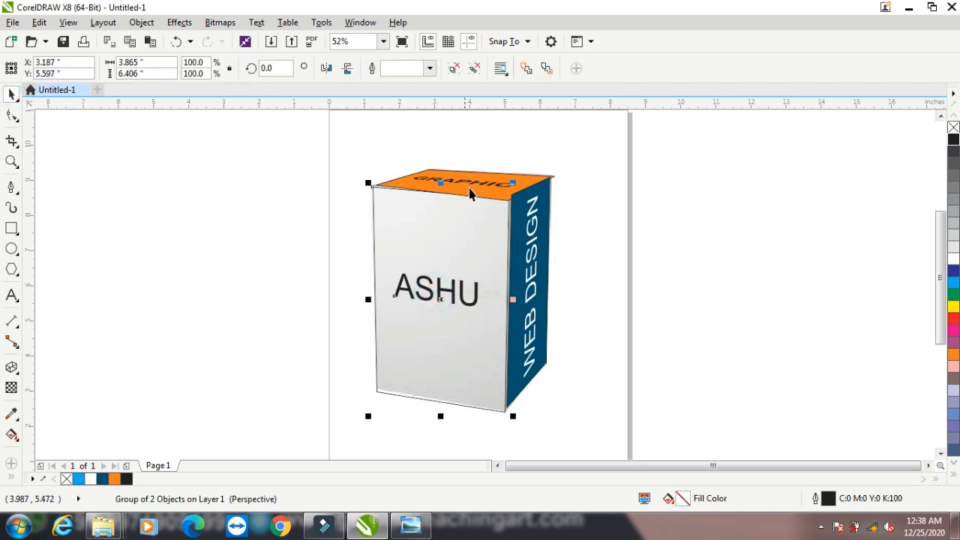
click(453, 69)
click(285, 228)
click(441, 252)
click(954, 281)
click(257, 253)
drag(317, 241, 495, 331)
click(954, 259)
click(711, 263)
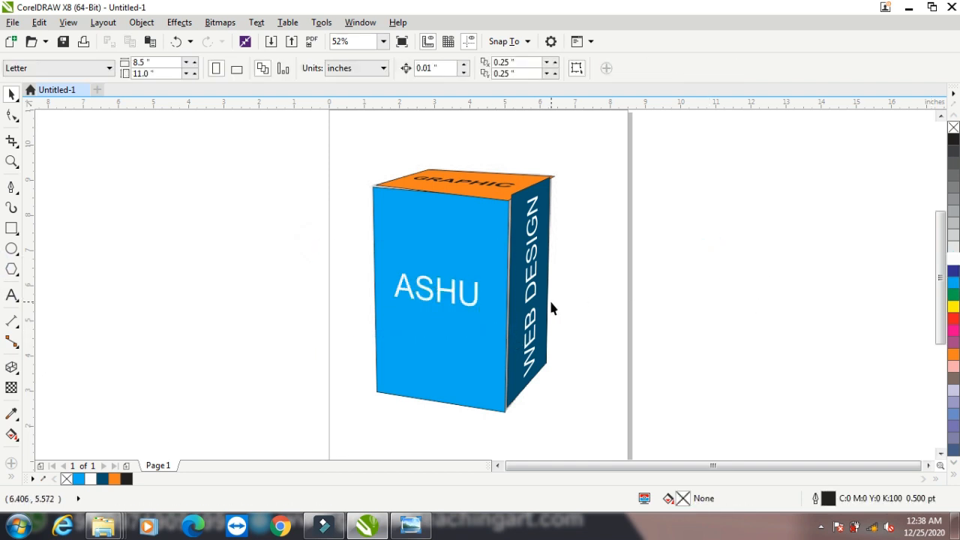
Shorten the WEB DESIGN side panel from its top edge to 6.313 inches
click(540, 186)
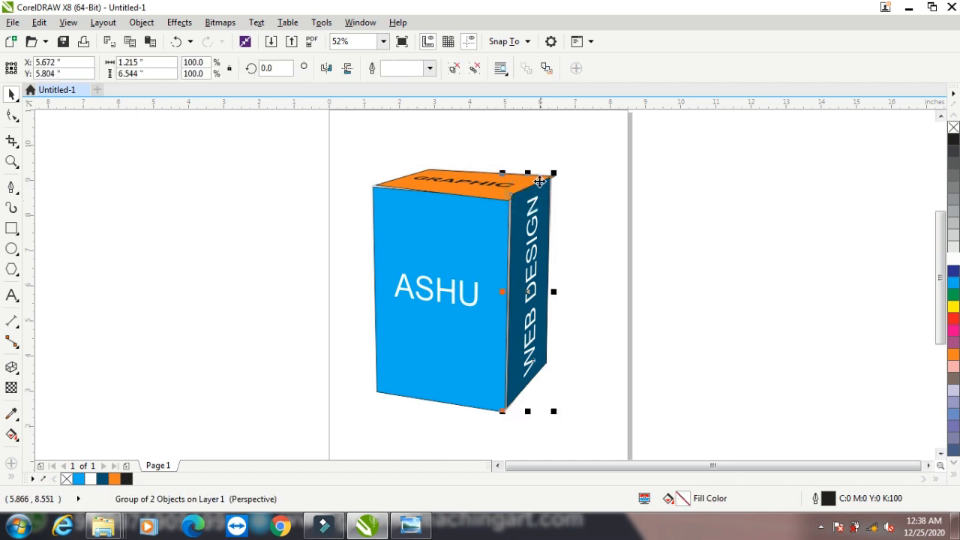
drag(528, 175, 527, 180)
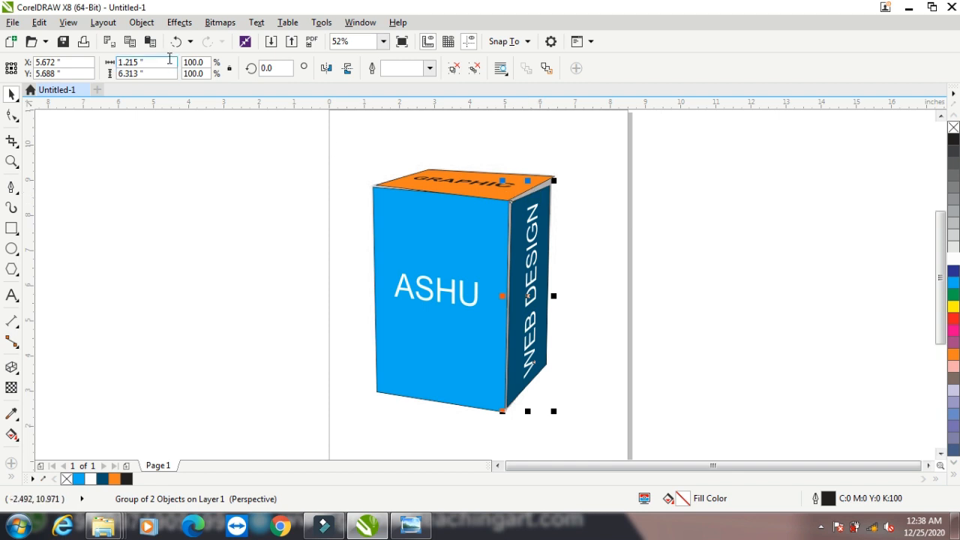
click(179, 22)
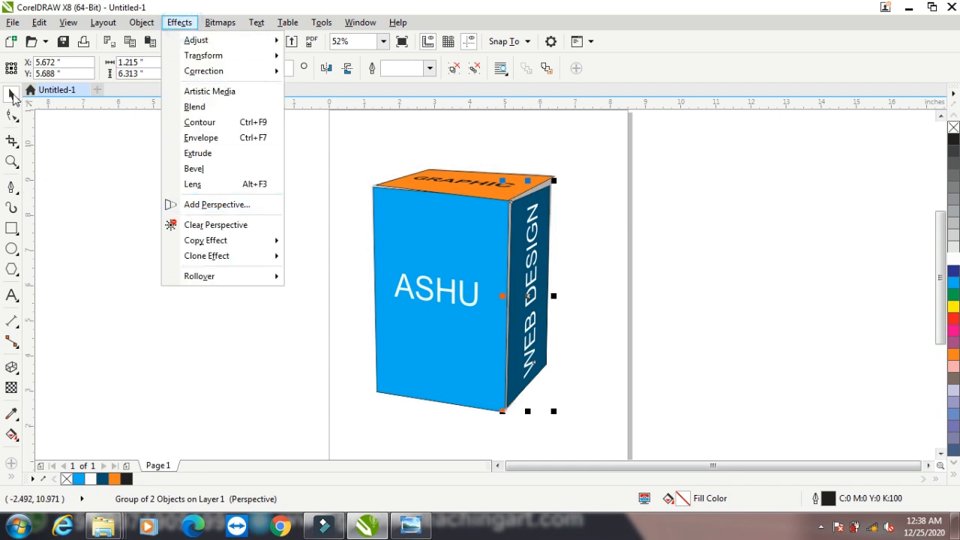
Delete the cyan front rectangle from the box
click(13, 96)
click(107, 240)
drag(465, 240, 687, 219)
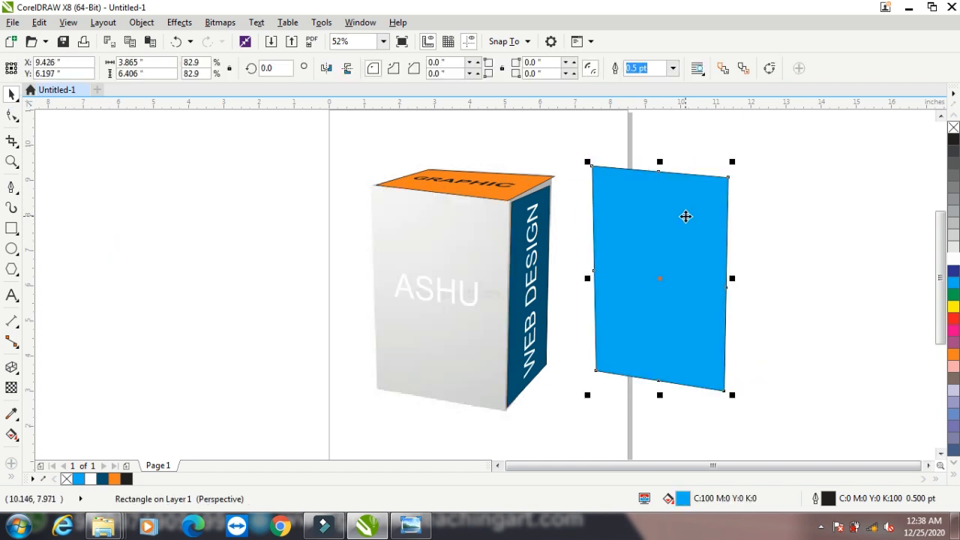
key(ctrl+z)
click(697, 193)
click(450, 203)
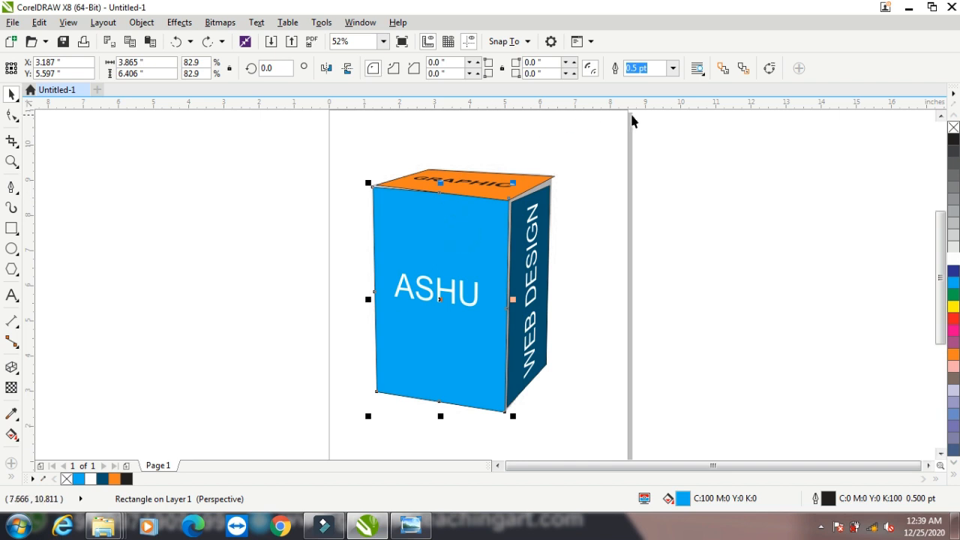
key(Delete)
Color the ASHU text cyan and delete the orange top rectangle
drag(315, 258, 499, 328)
click(954, 282)
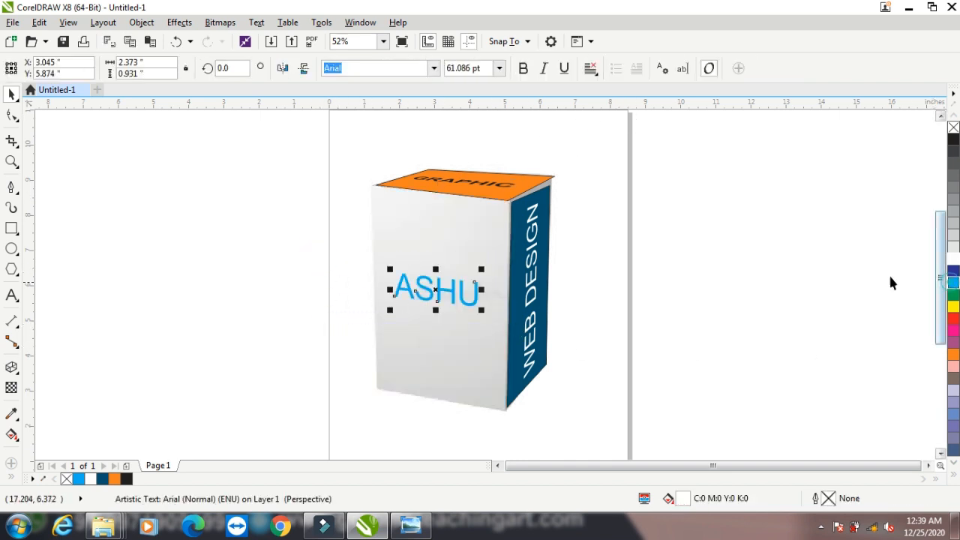
click(481, 198)
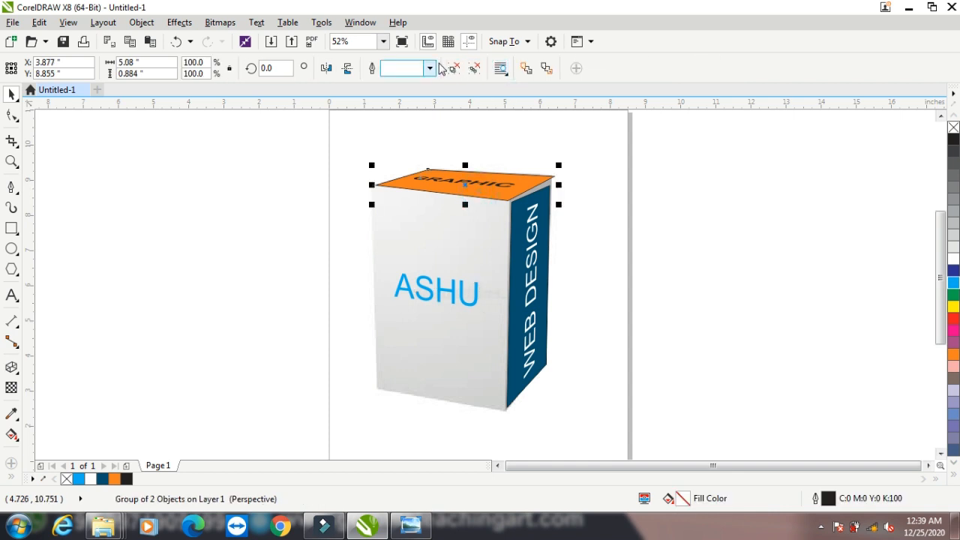
click(677, 205)
ctrl+click(500, 197)
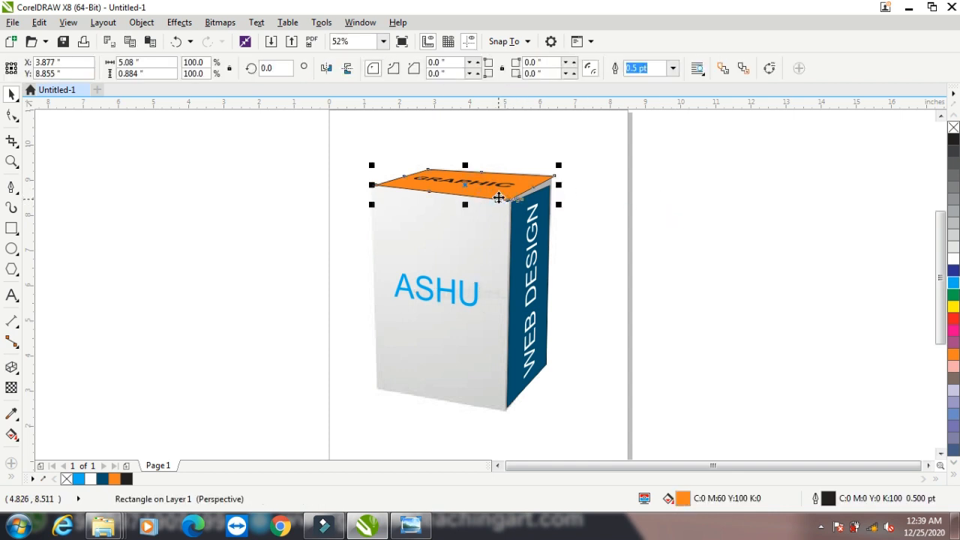
key(Delete)
Delete the blue side rectangle and make the WEB DESIGN text black
click(517, 251)
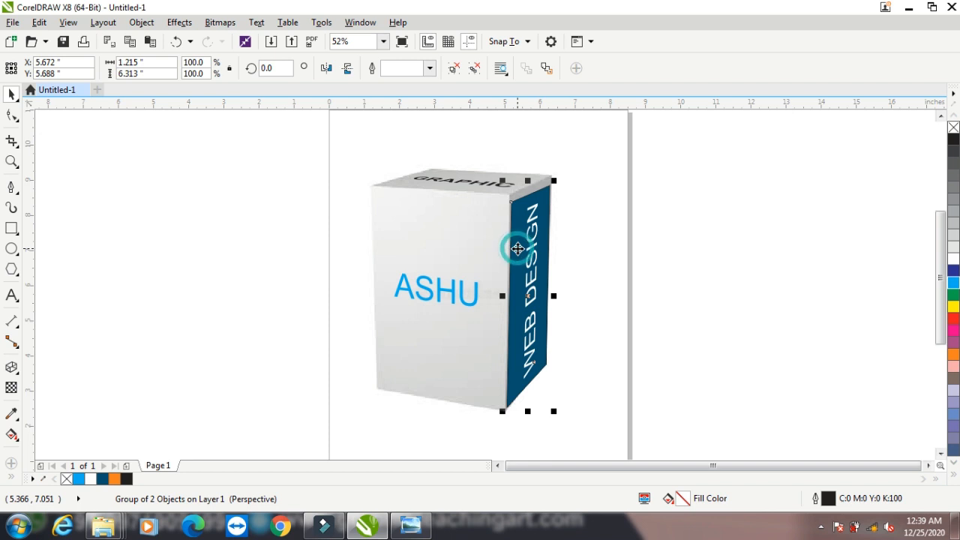
click(638, 174)
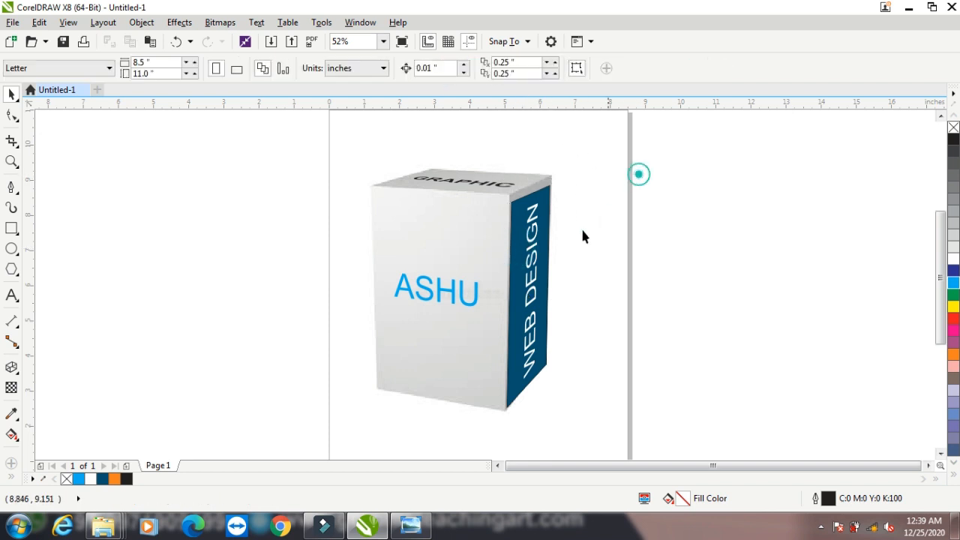
ctrl+click(523, 255)
key(Delete)
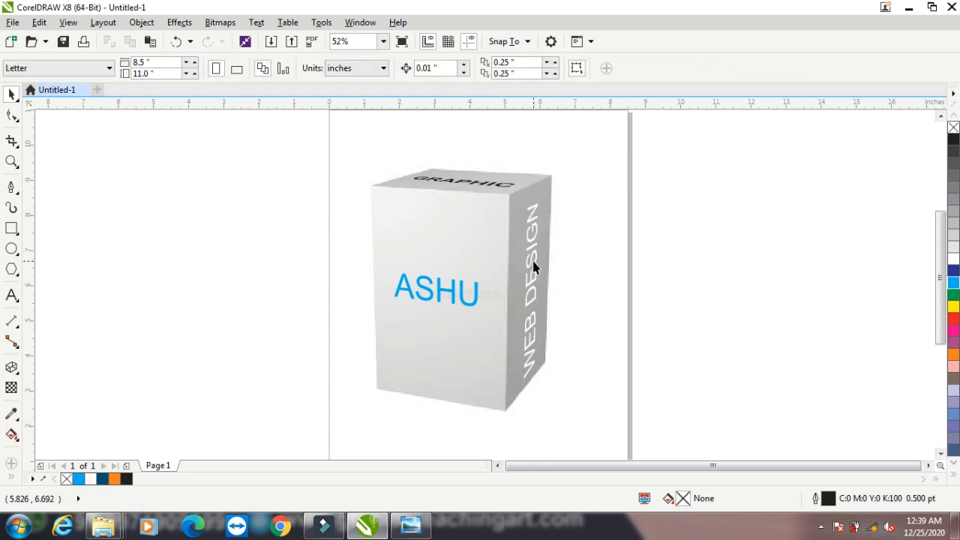
ctrl+click(534, 262)
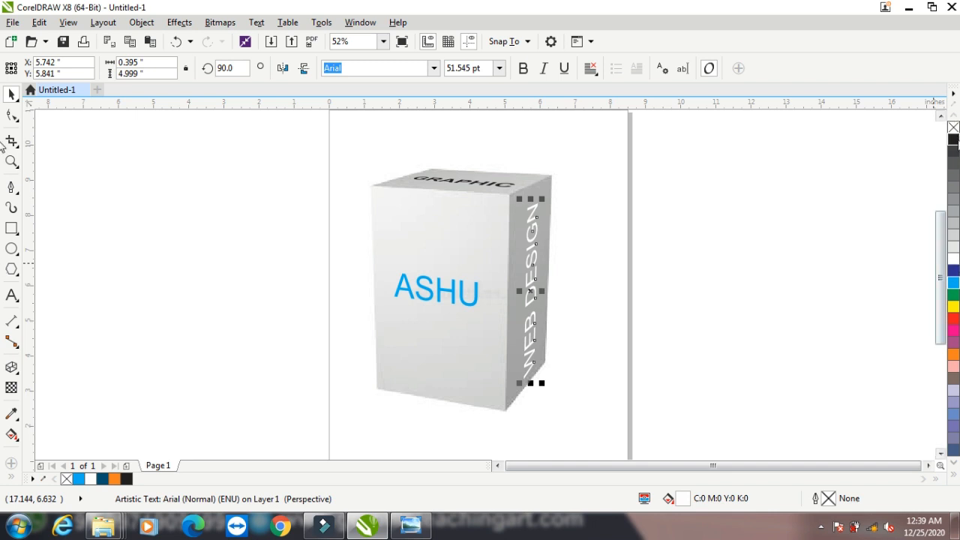
click(953, 140)
click(768, 219)
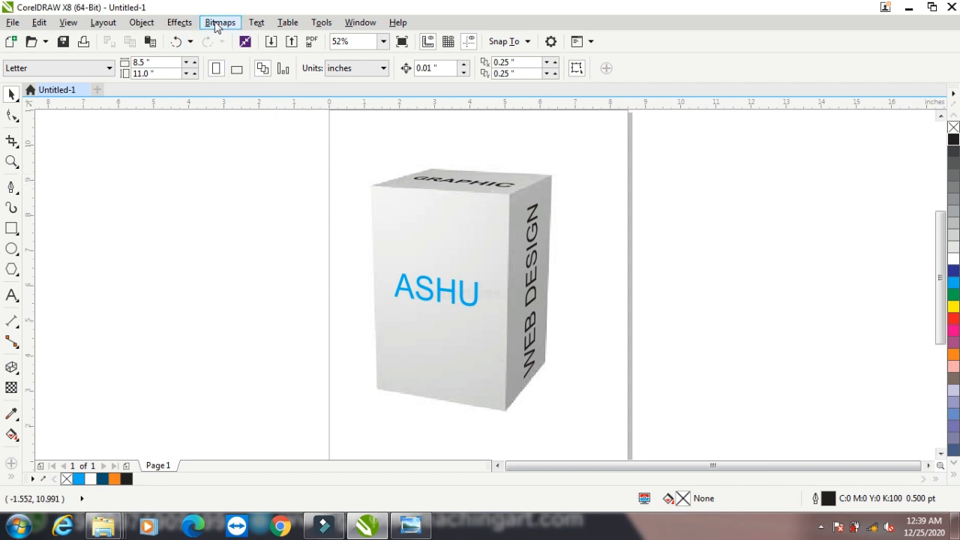
Select all of the box's objects and delete them
click(178, 23)
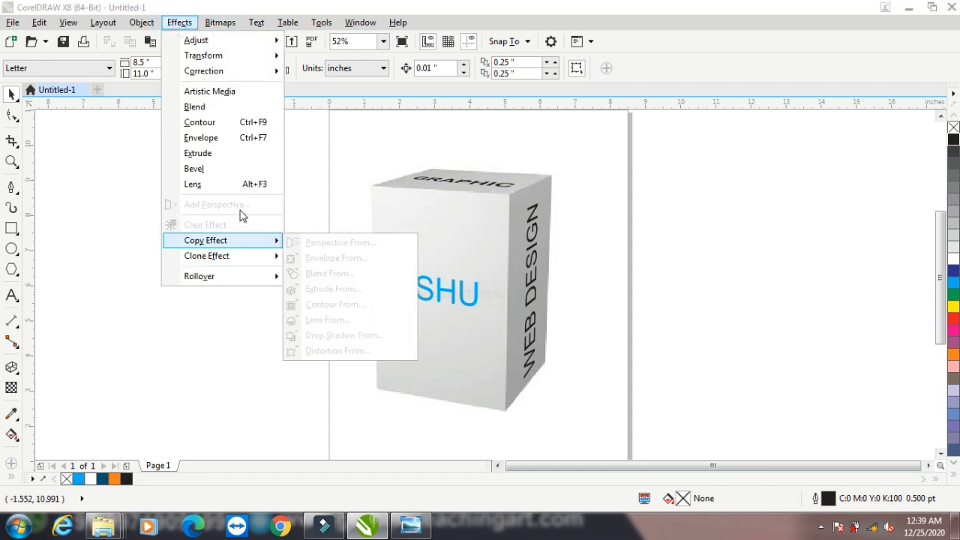
click(315, 150)
drag(315, 147, 550, 420)
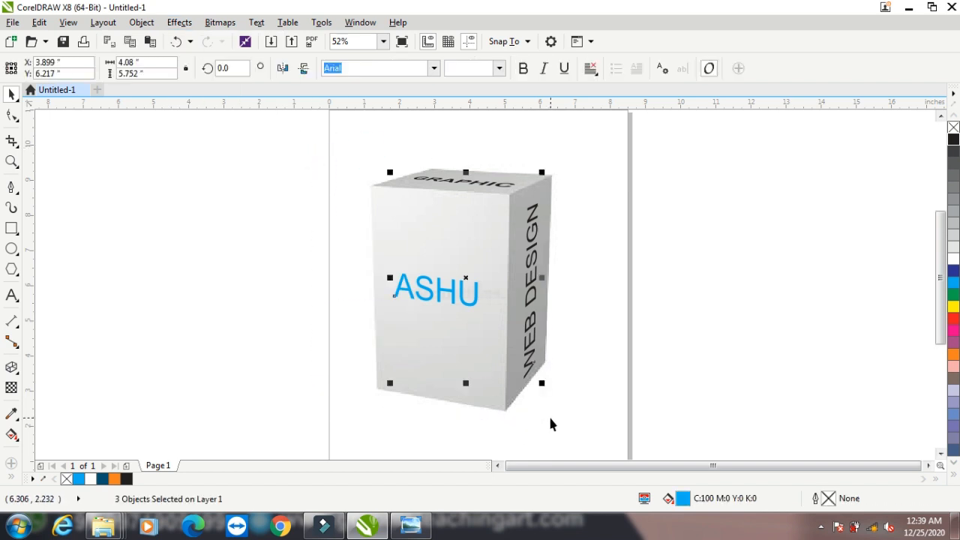
shift+click(551, 419)
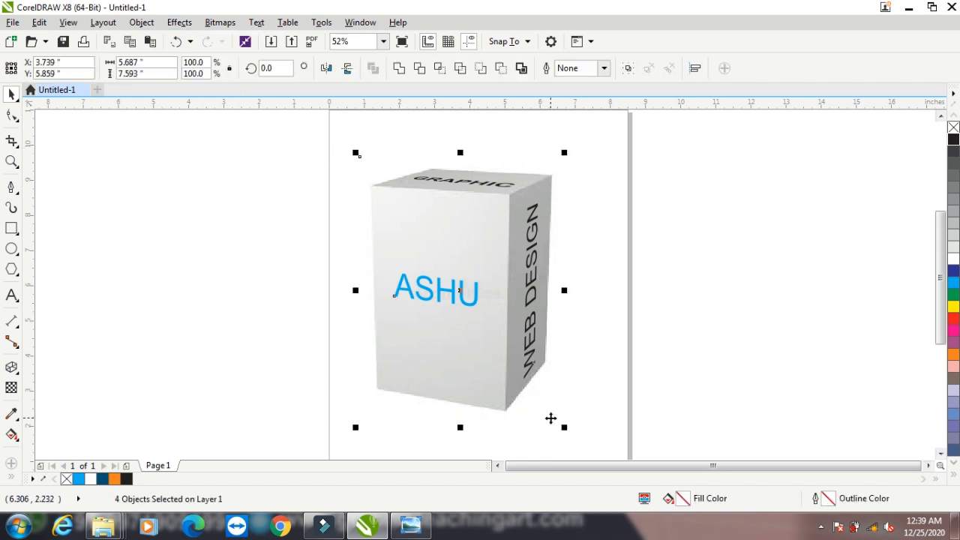
key(Delete)
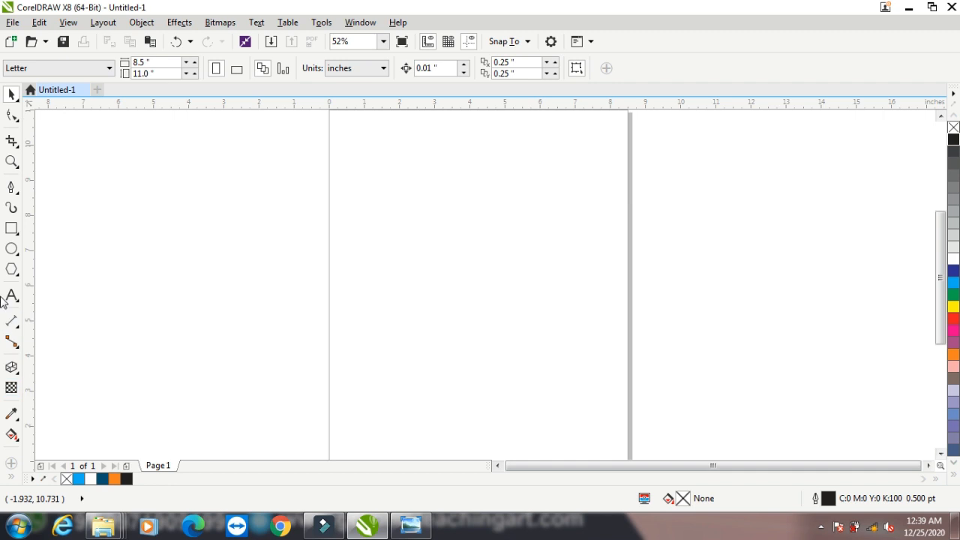
Draw a tall rectangle and drop a half-size copy of it below
click(12, 228)
drag(363, 182, 415, 349)
key(space)
right_click(415, 350)
drag(453, 309, 418, 347)
Blend the large rectangle into the small one in 20 steps, keeping the blend after a clear and undo
drag(341, 158, 460, 422)
click(12, 367)
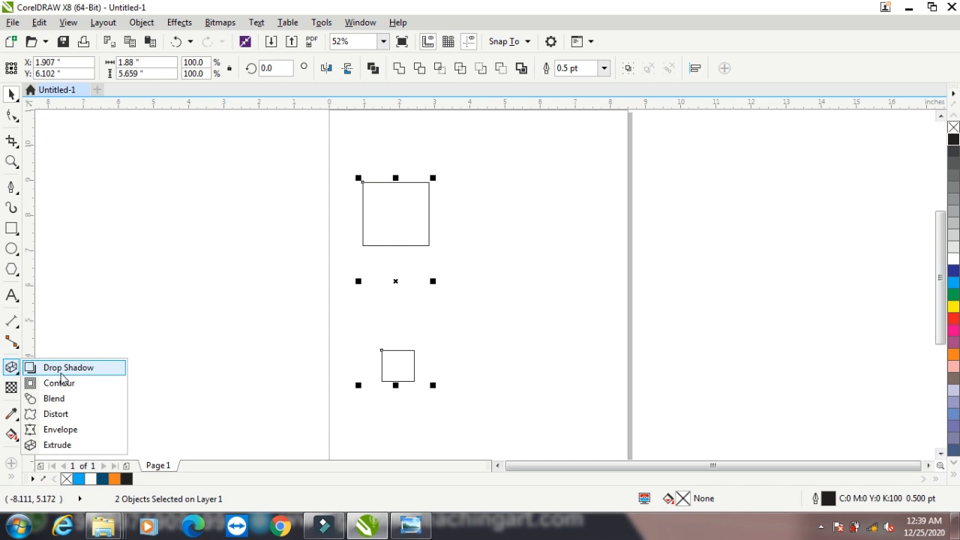
click(59, 399)
drag(395, 214, 398, 366)
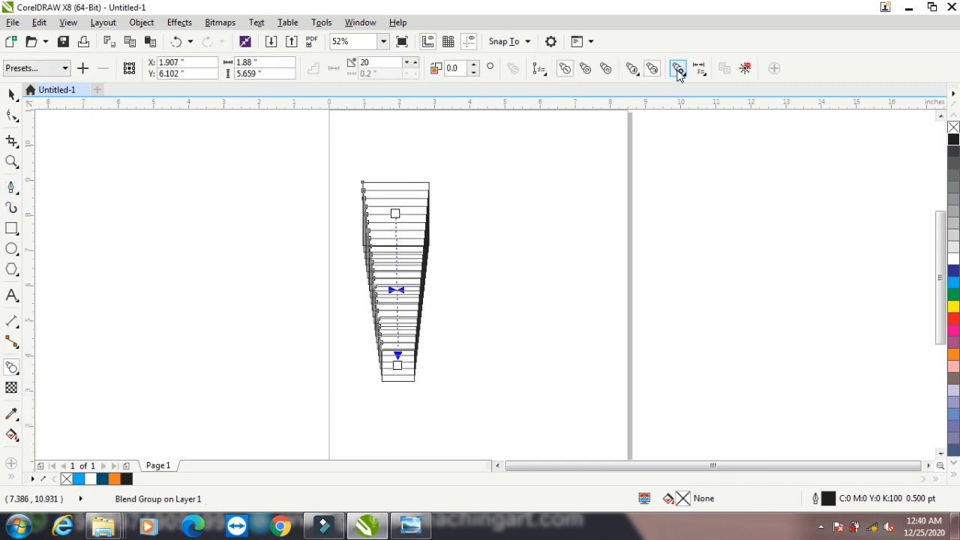
click(748, 68)
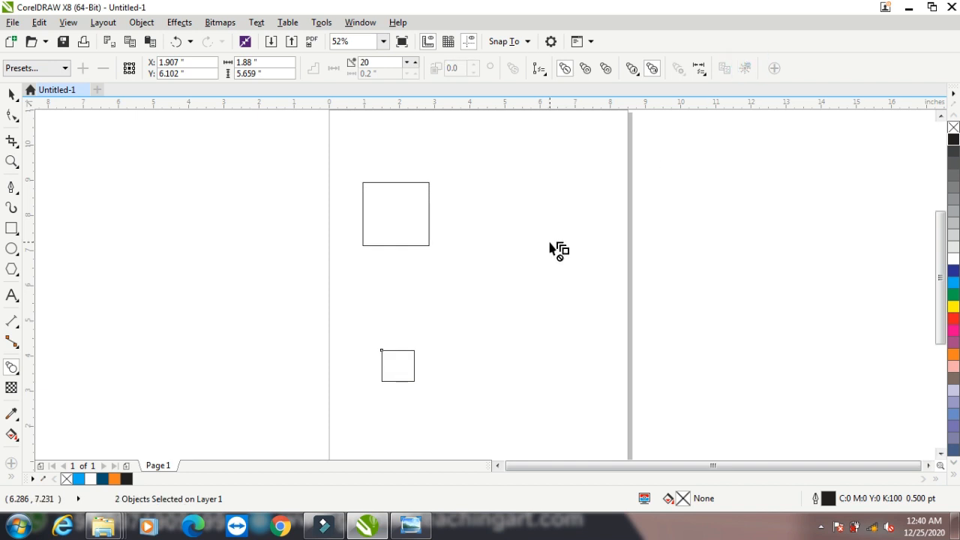
drag(396, 214, 397, 365)
click(180, 22)
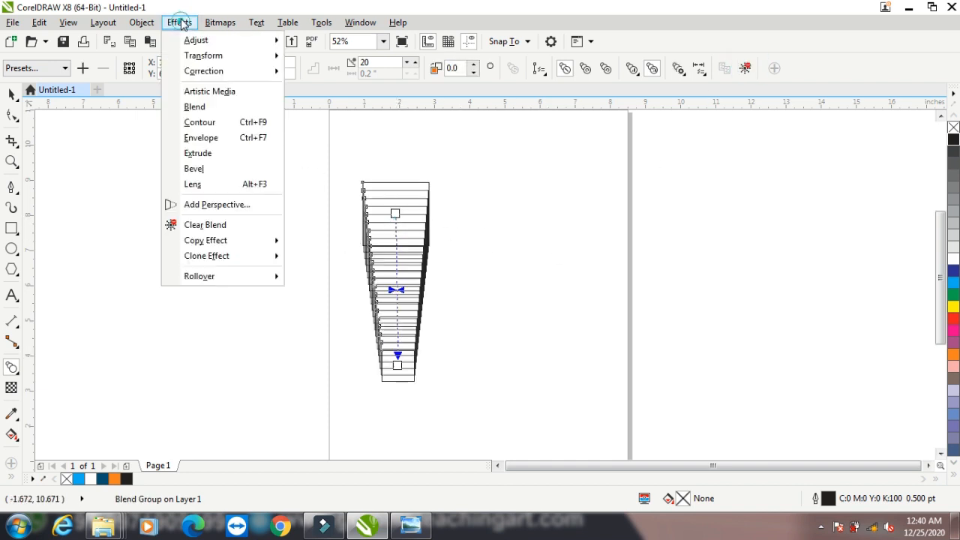
click(217, 227)
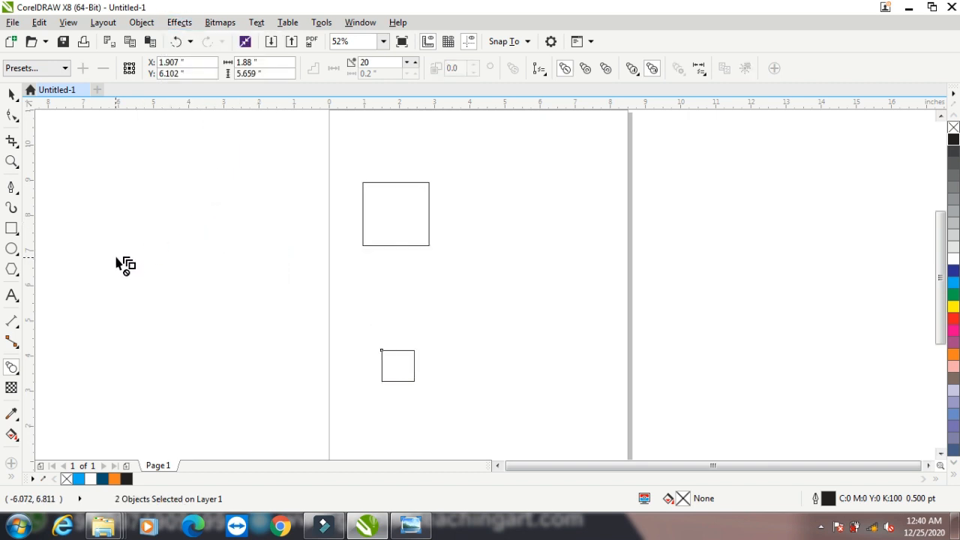
key(ctrl+z)
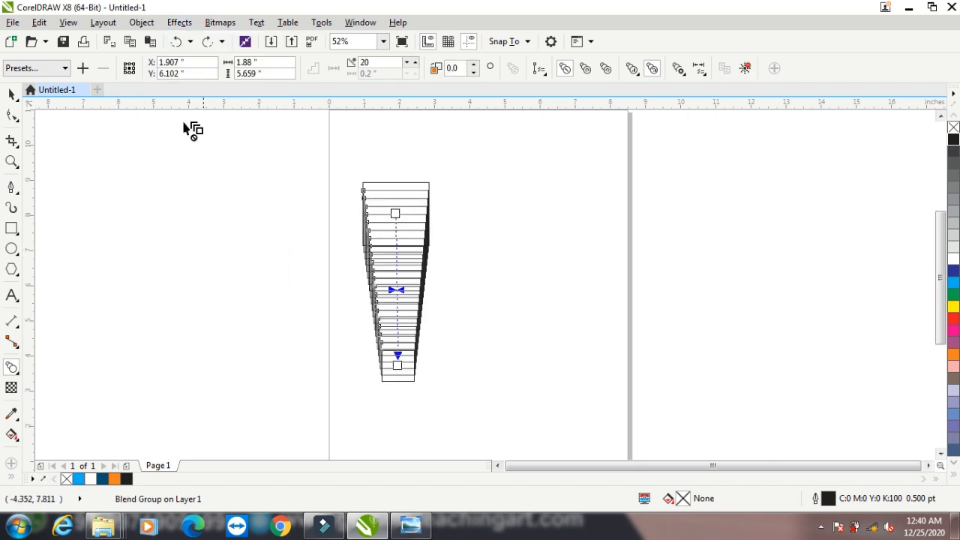
click(11, 228)
Draw a wide and a narrow rectangle beside the blend, and two ellipses further right
drag(522, 192, 574, 223)
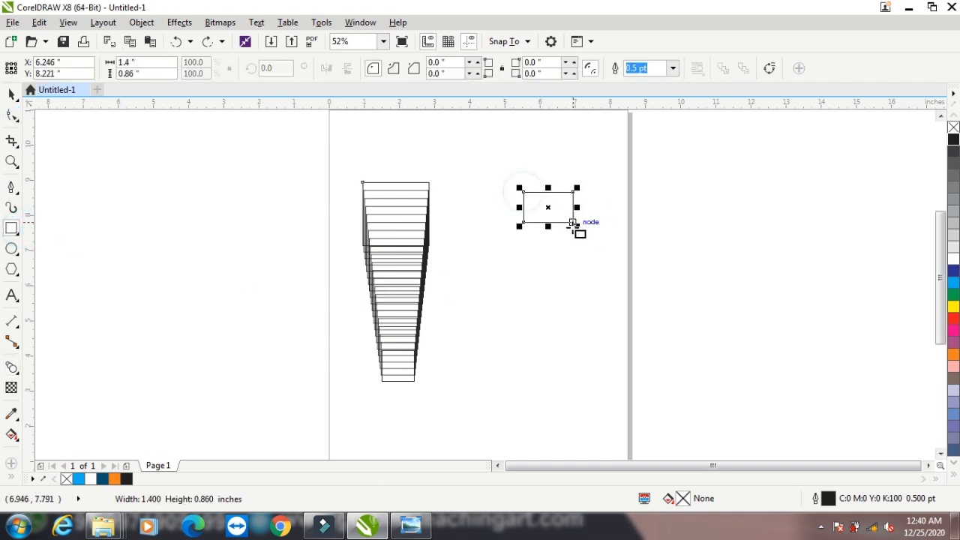
drag(539, 323, 560, 378)
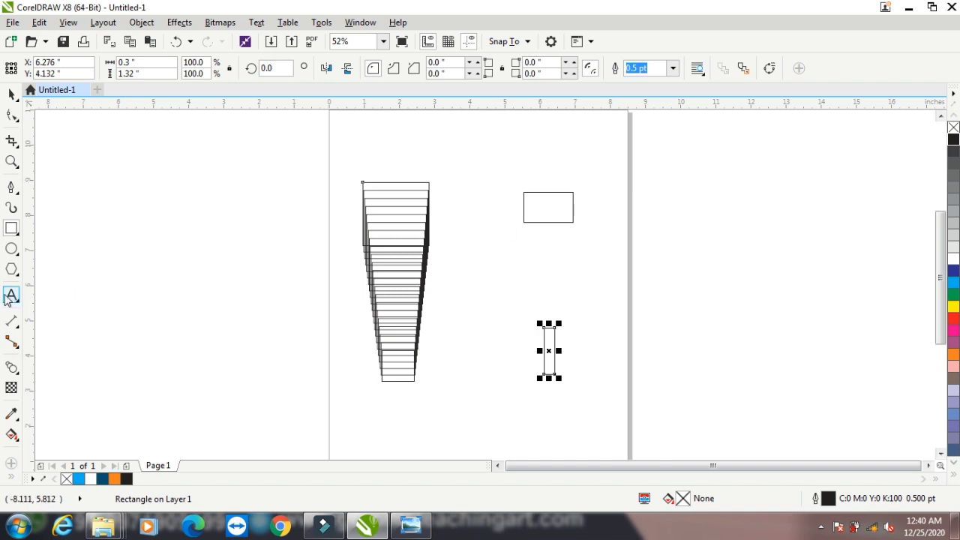
click(11, 248)
drag(677, 194, 725, 219)
drag(679, 335, 725, 362)
Fill the lower ellipse blue and the upper one yellow, then select both rectangles
click(12, 95)
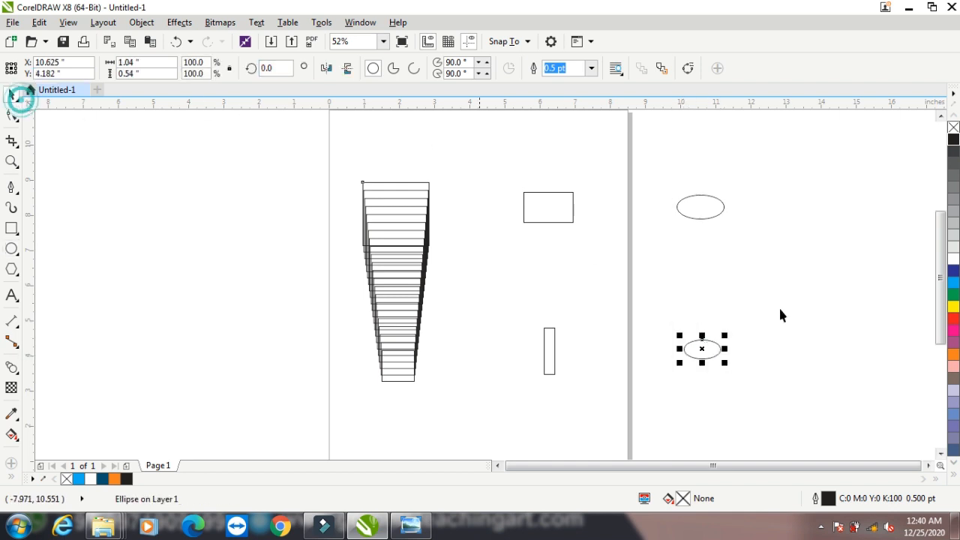
click(953, 282)
click(719, 219)
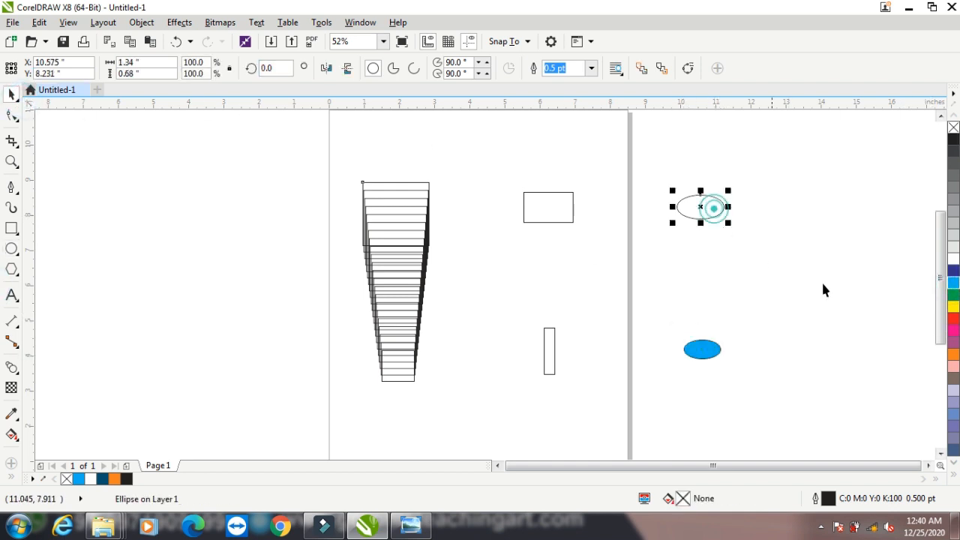
click(953, 306)
drag(591, 169, 505, 396)
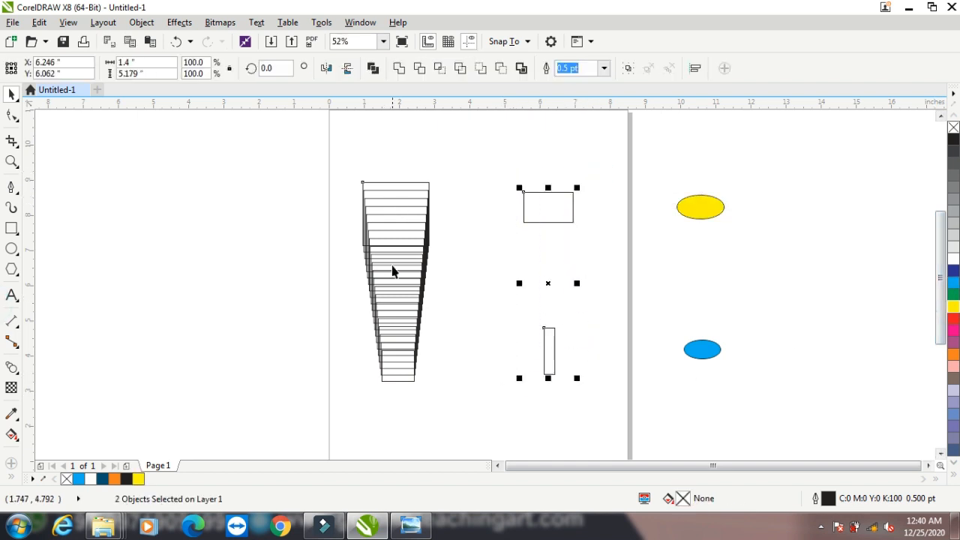
click(180, 21)
mouse_move(241, 245)
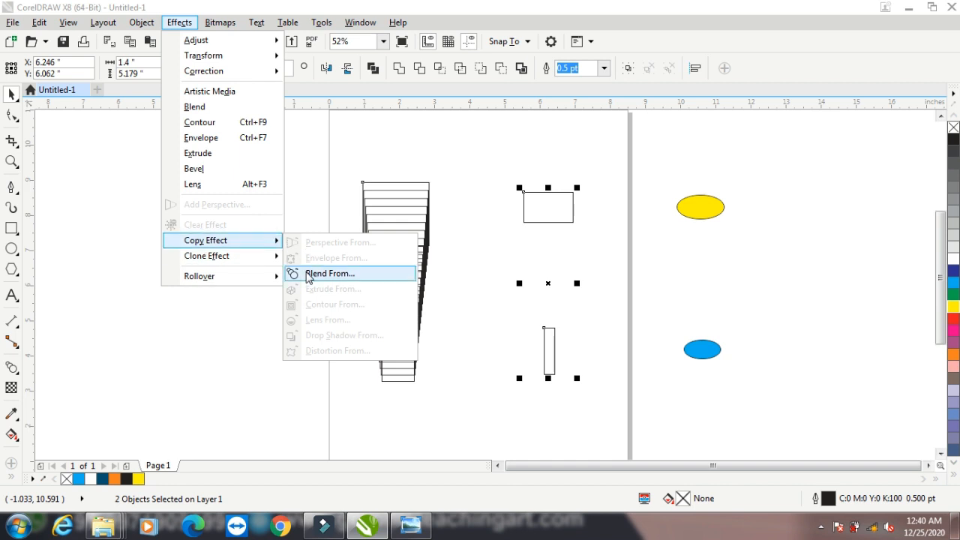
click(308, 275)
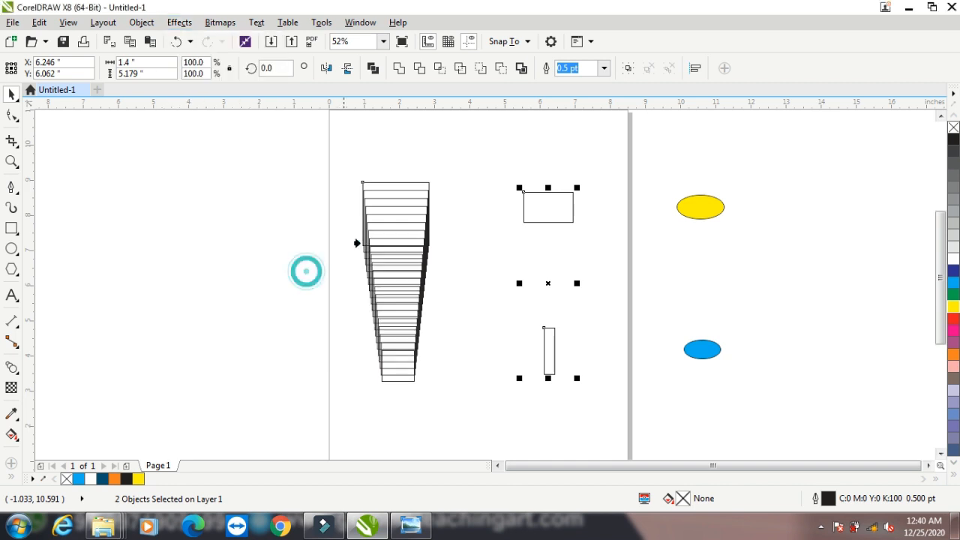
click(391, 214)
drag(638, 161, 772, 375)
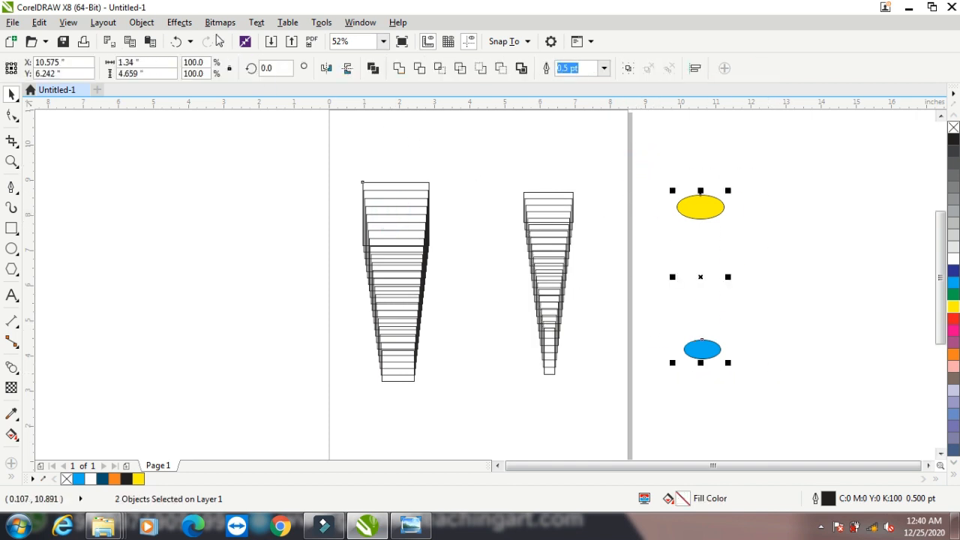
click(179, 22)
mouse_move(224, 244)
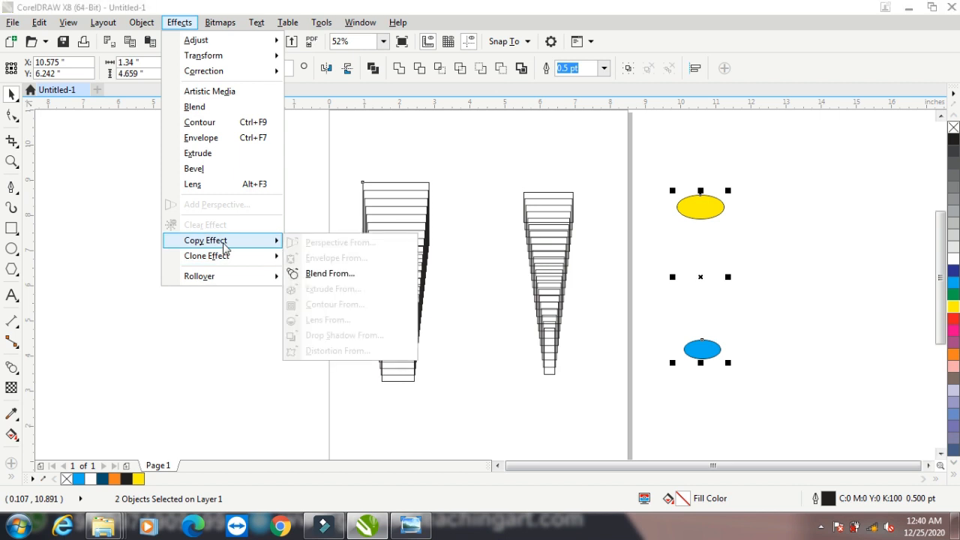
click(342, 274)
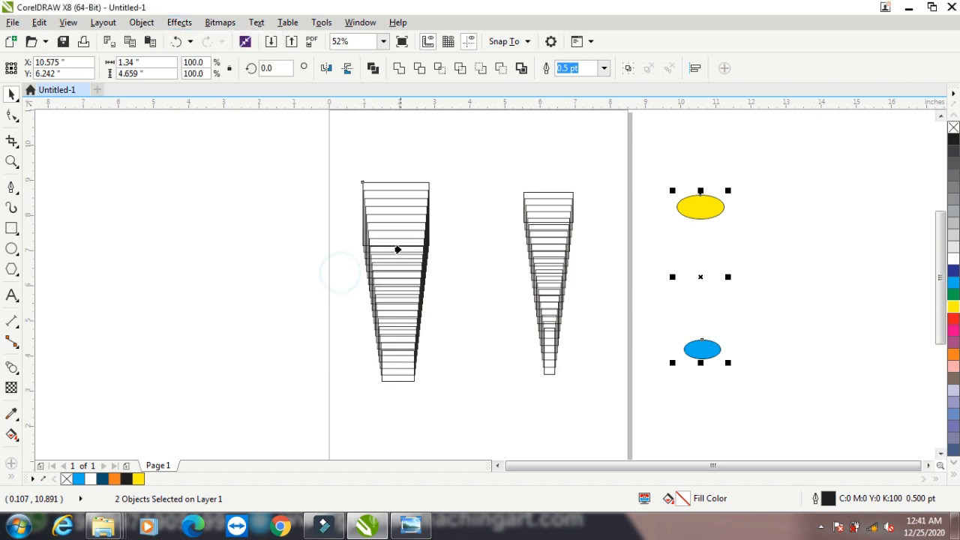
click(398, 246)
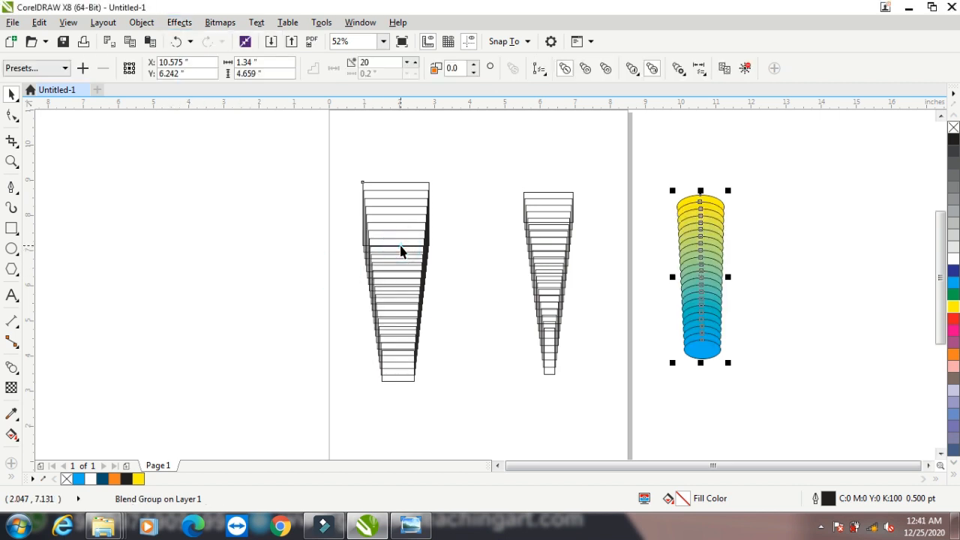
key(ctrl+z)
key(ctrl+z)
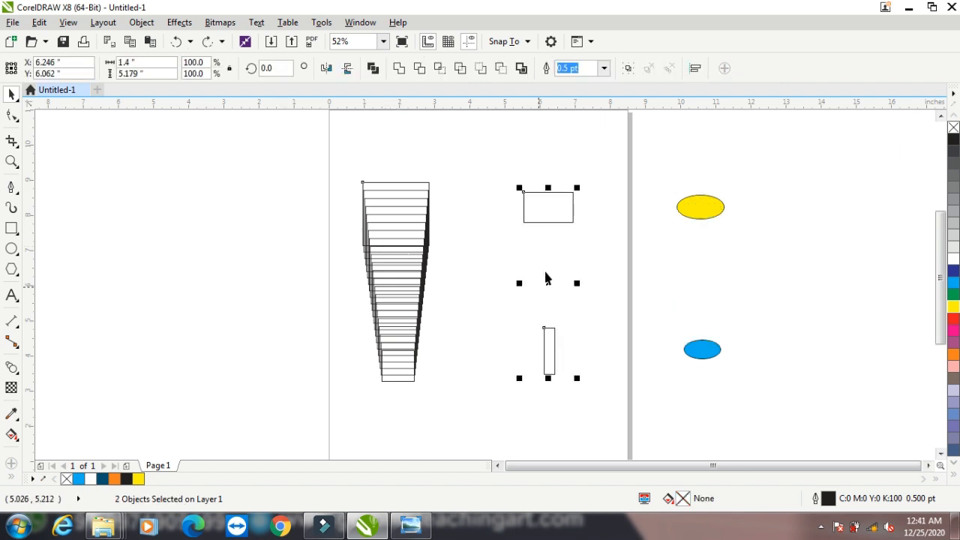
Clone the original rectangle blend onto the two new rectangles
click(180, 22)
mouse_move(240, 255)
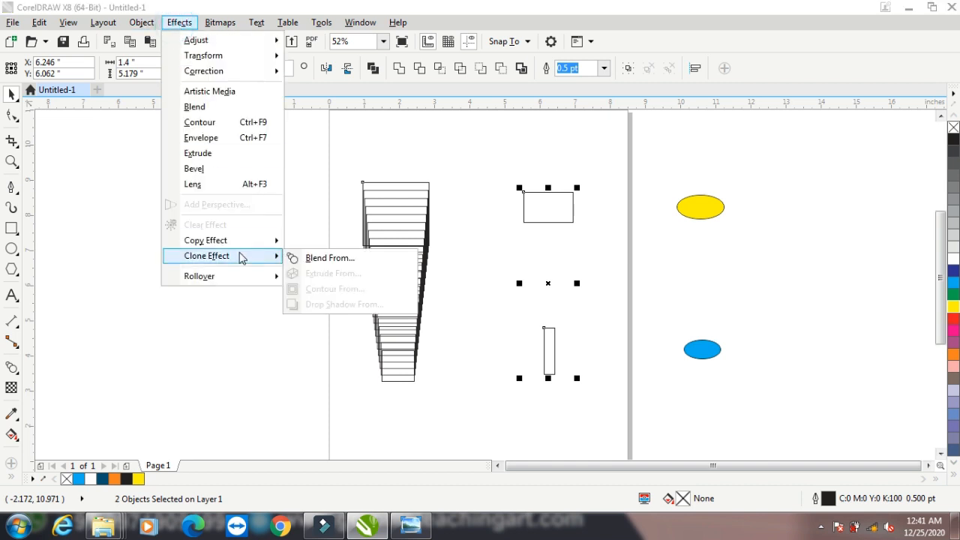
click(336, 259)
click(374, 249)
Clone the original blend onto the yellow and blue ellipses
drag(650, 179, 788, 405)
click(179, 23)
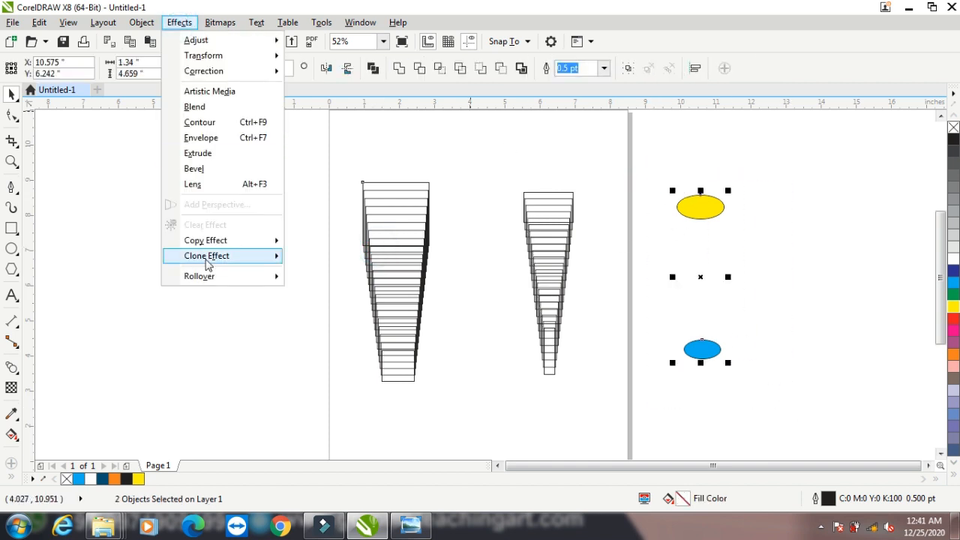
mouse_move(207, 265)
click(322, 258)
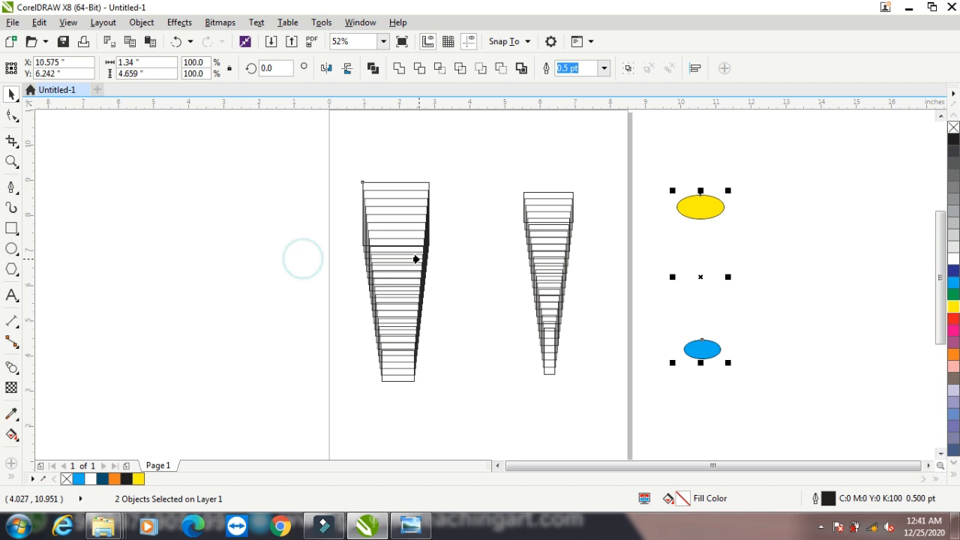
click(406, 246)
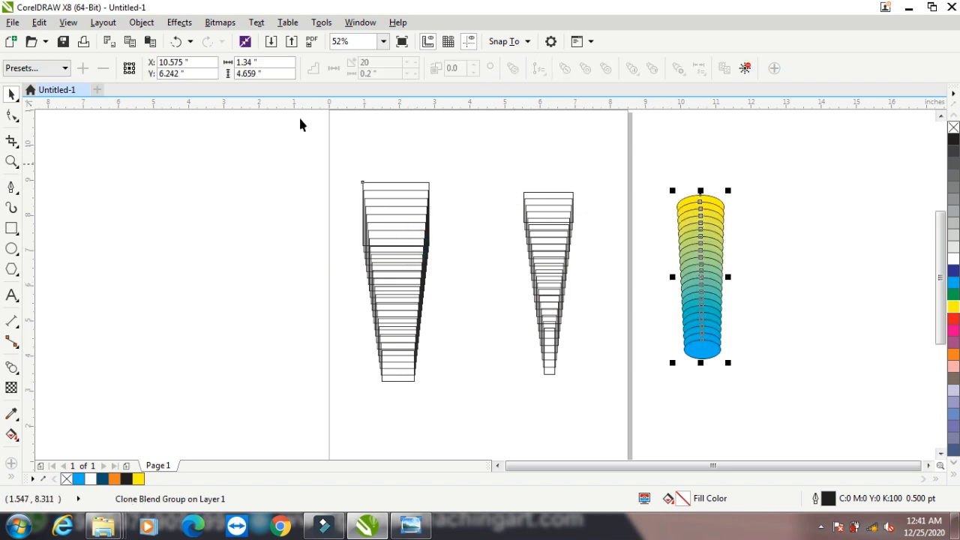
click(179, 22)
mouse_move(228, 257)
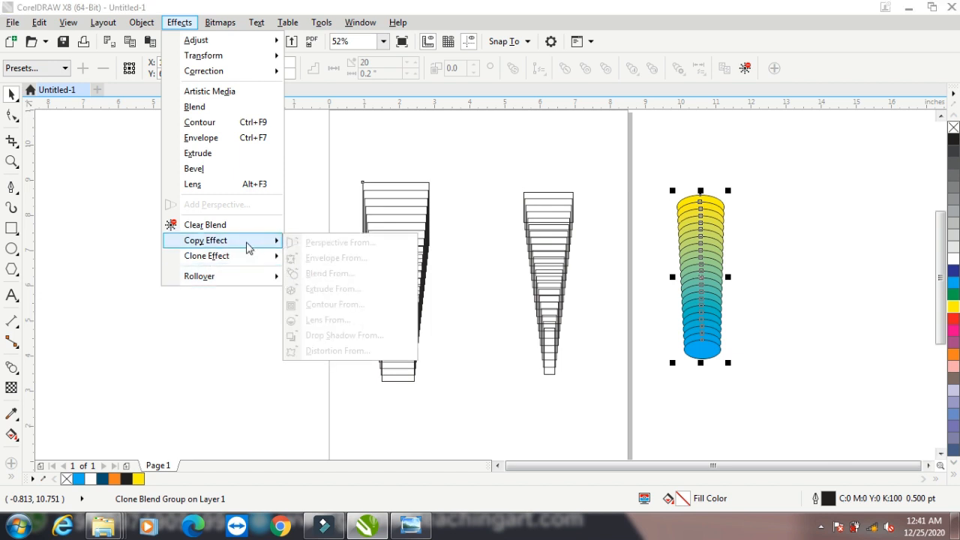
Undo the cloned blends and review the Effects menu with all four shapes selected
click(324, 183)
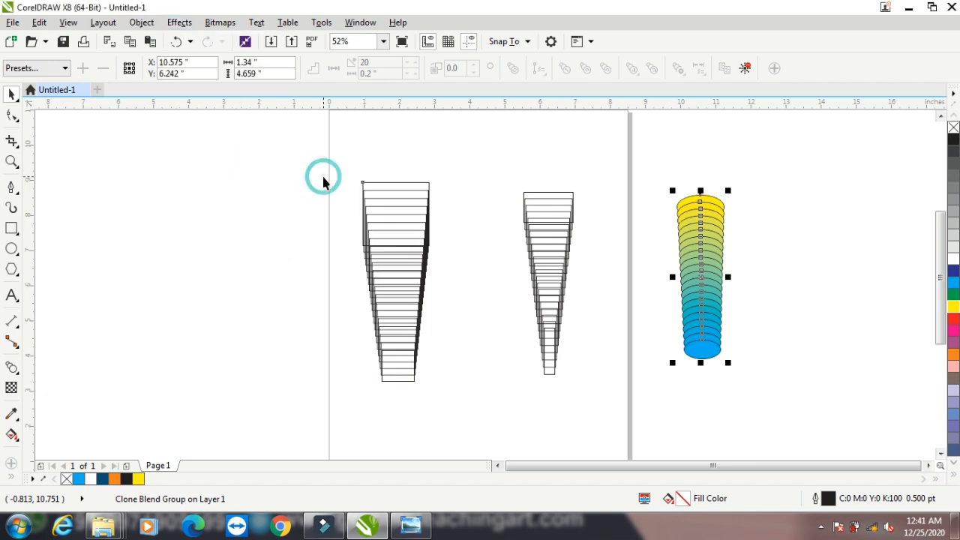
key(ctrl+z)
key(ctrl+z)
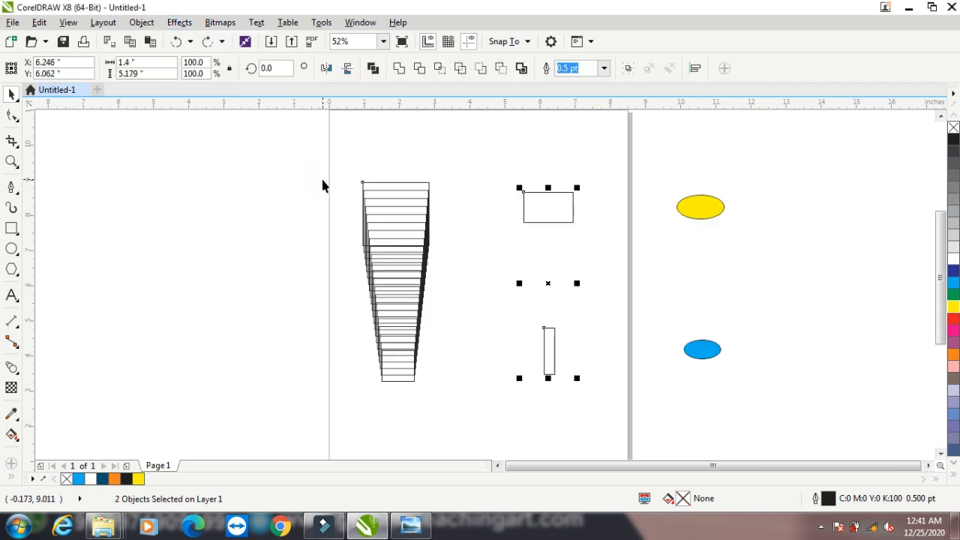
click(610, 157)
drag(746, 142, 540, 403)
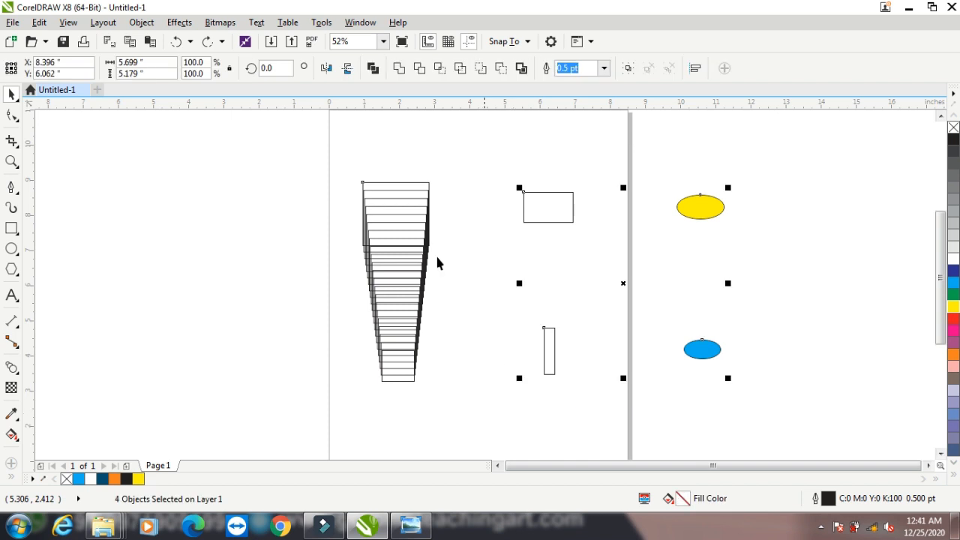
click(183, 22)
mouse_move(214, 258)
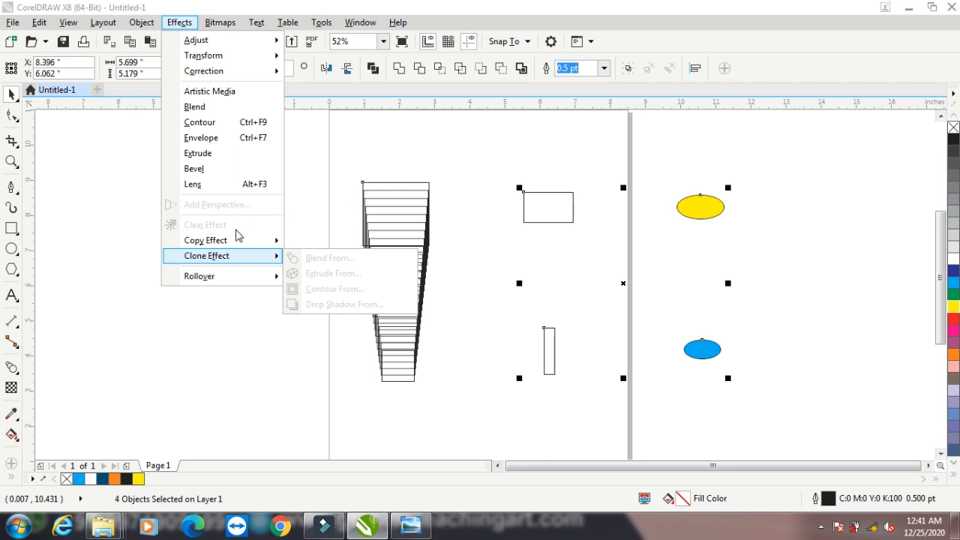
mouse_move(234, 244)
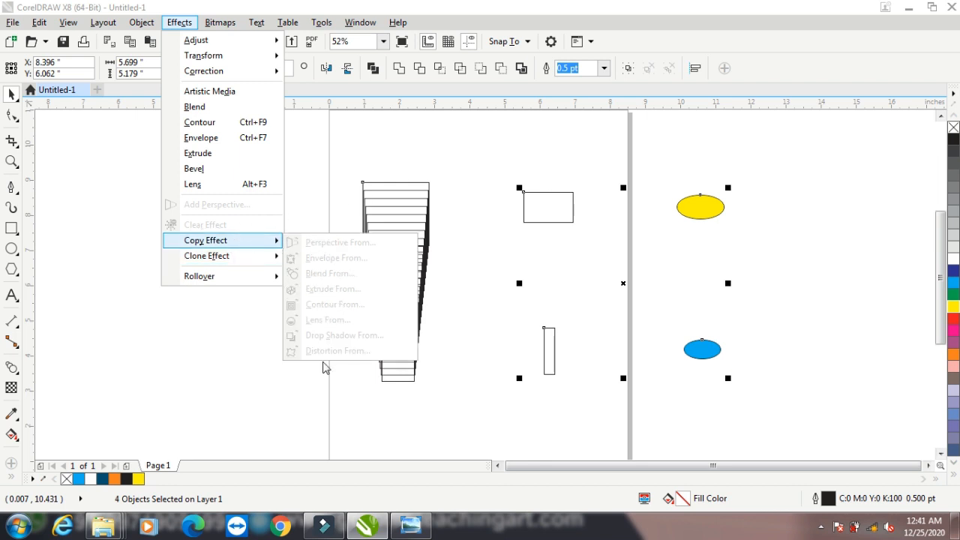
click(621, 166)
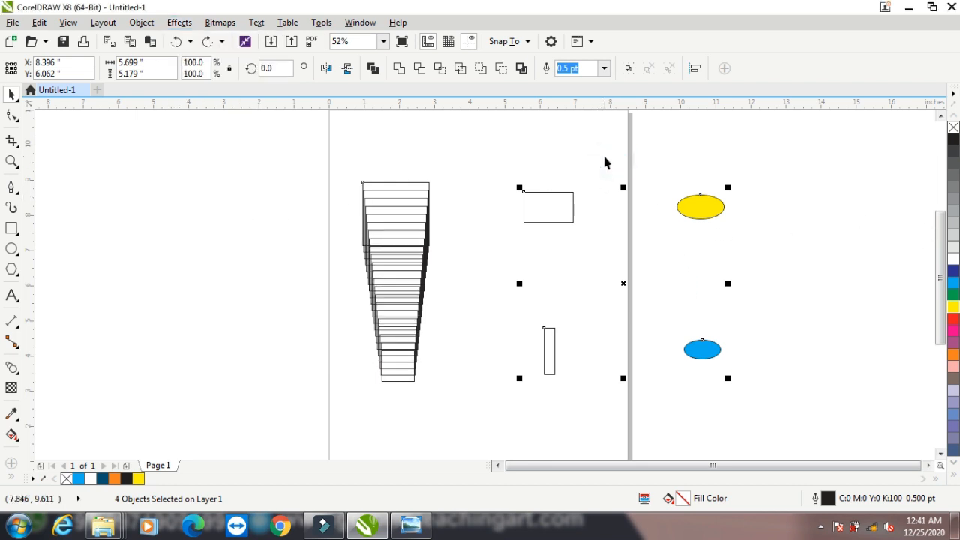
click(604, 156)
Copy the left tapered blend onto the two new rectangles
drag(615, 138, 514, 420)
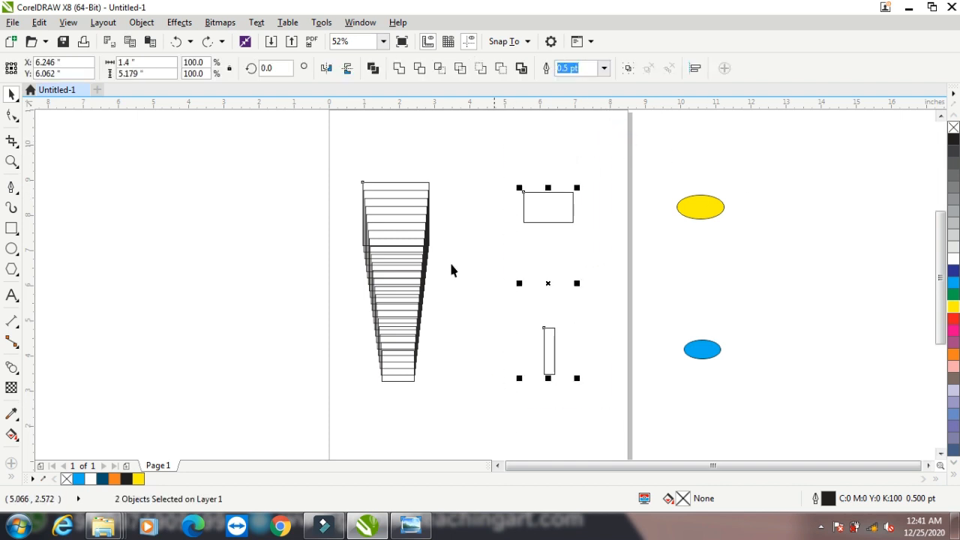
click(179, 22)
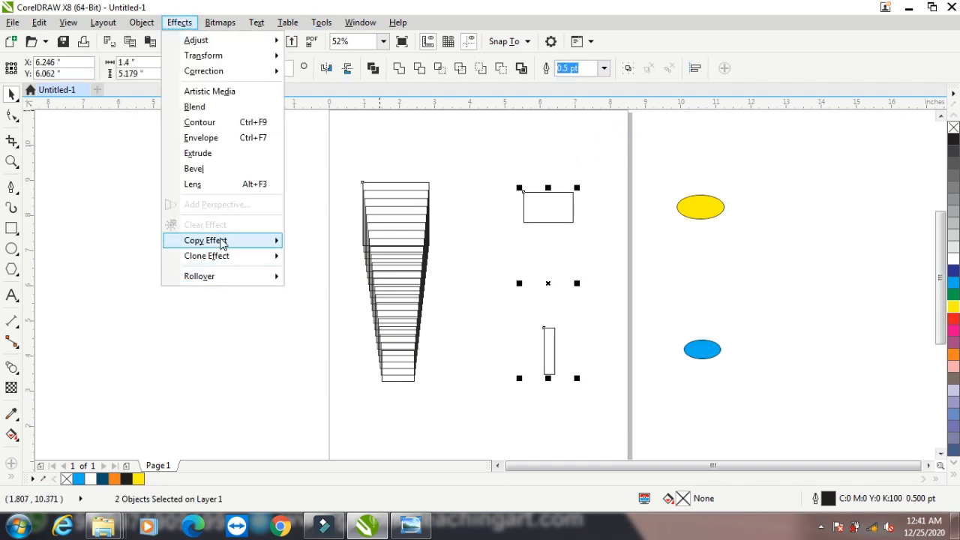
mouse_move(223, 243)
click(328, 271)
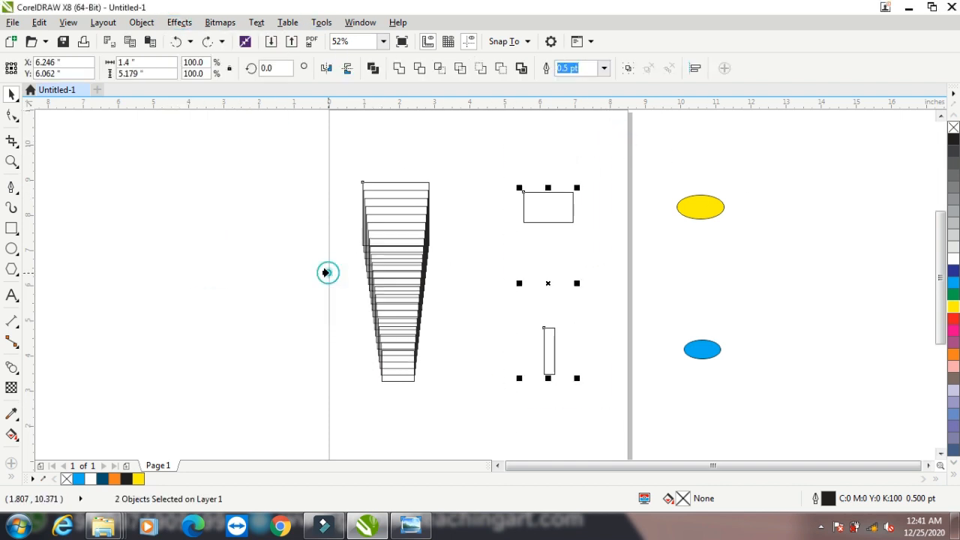
click(367, 239)
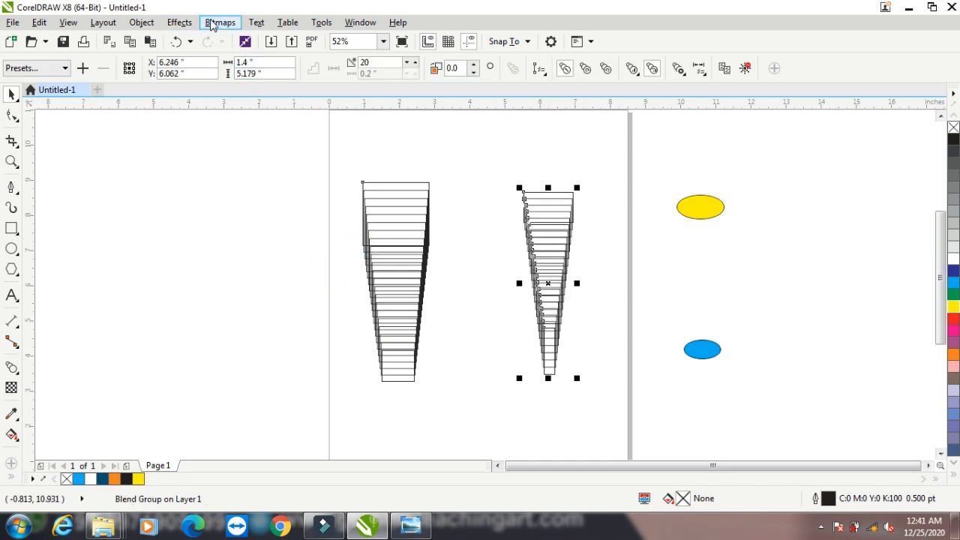
Clear the copied blend, then clone the left blend onto the rectangles instead
click(178, 22)
mouse_move(223, 250)
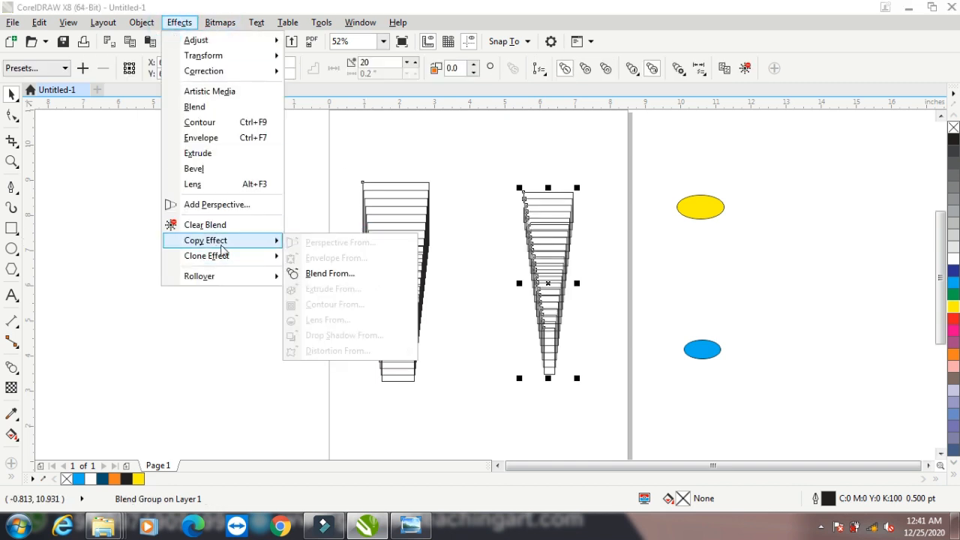
click(195, 224)
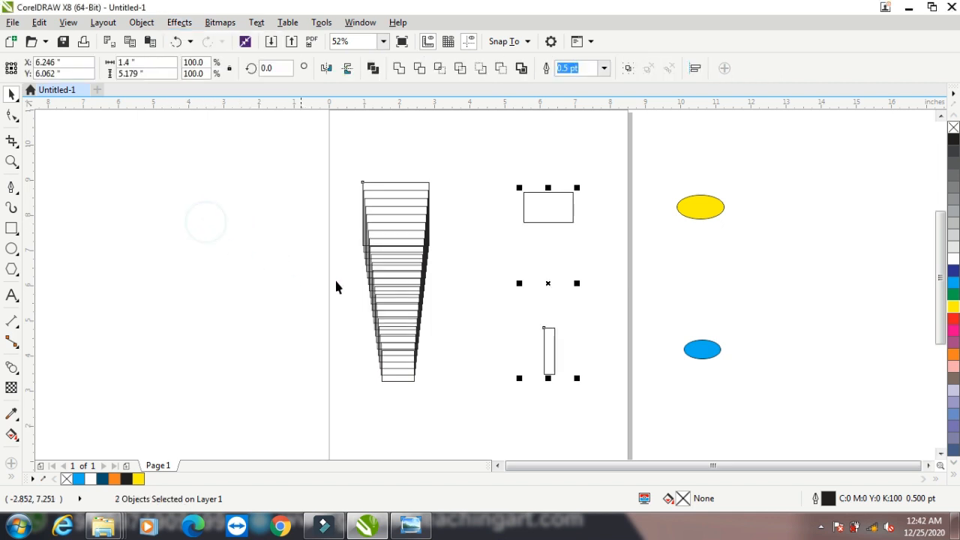
click(178, 22)
mouse_move(239, 257)
click(330, 256)
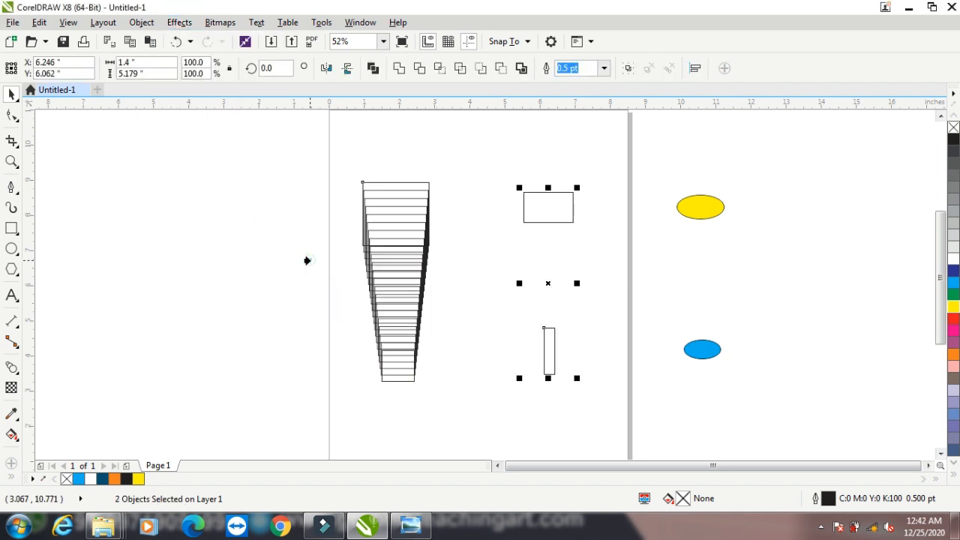
click(383, 245)
click(174, 24)
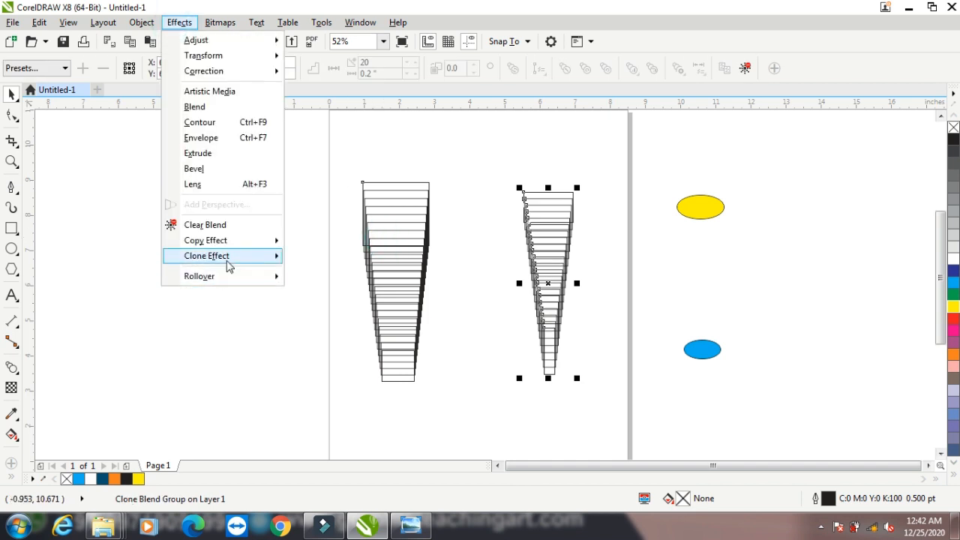
Clear the cloned blend via Effects > Clear Blend
mouse_move(225, 259)
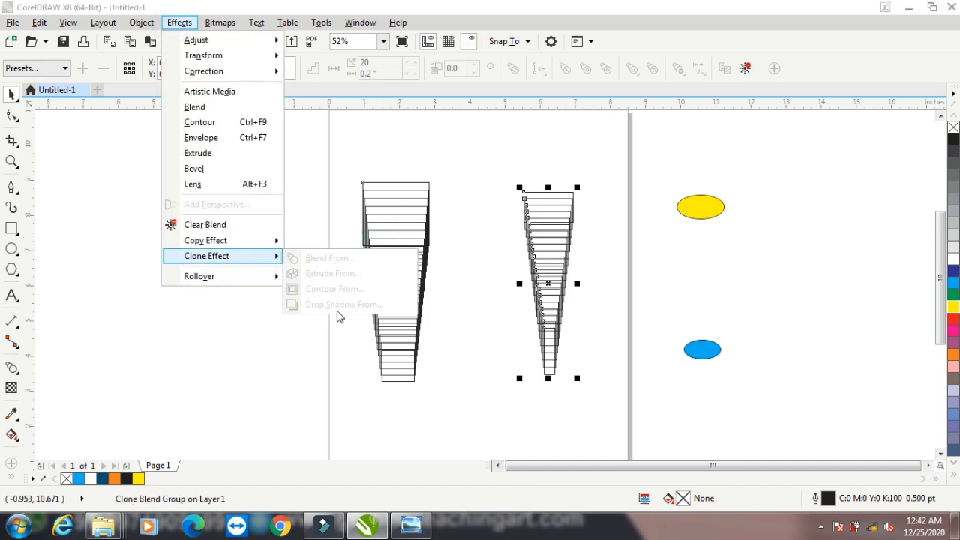
click(663, 159)
drag(734, 150, 649, 411)
click(180, 22)
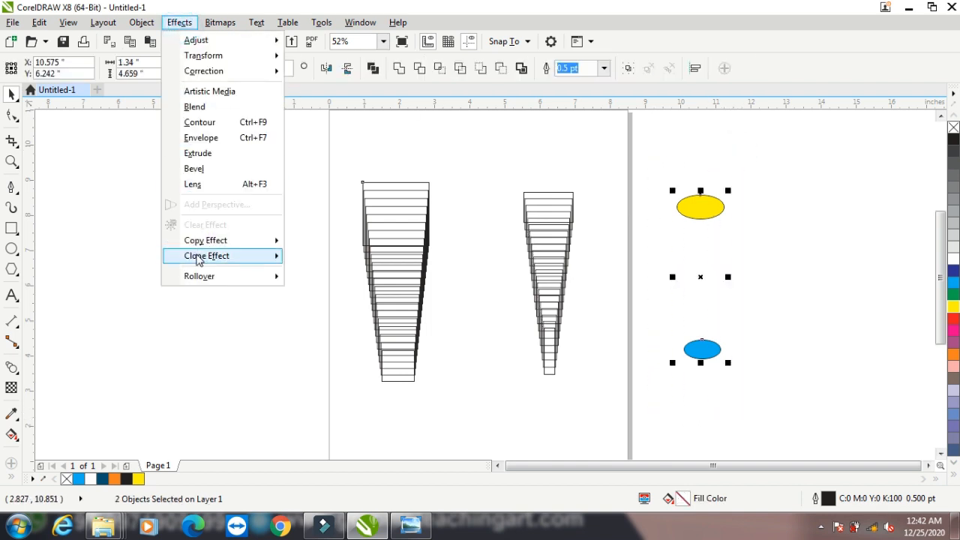
mouse_move(199, 259)
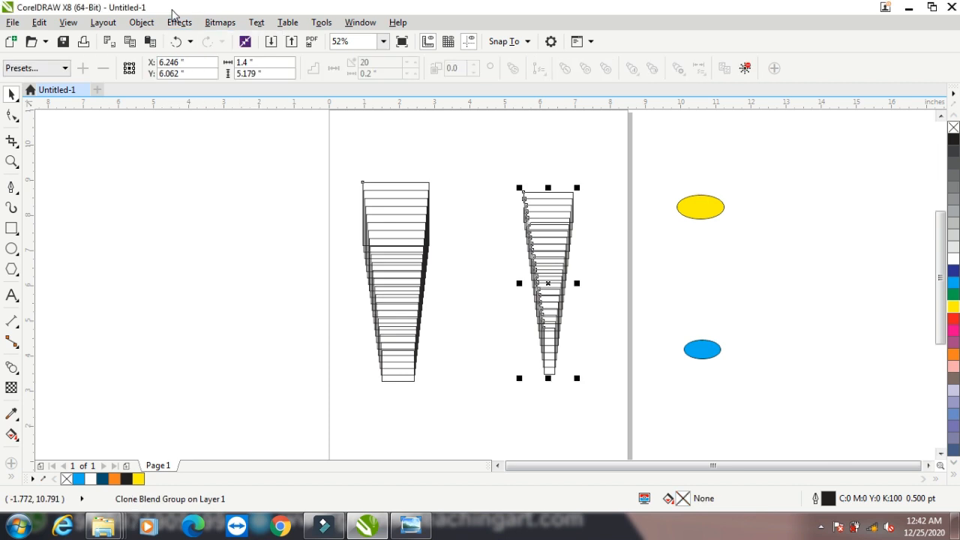
click(173, 25)
click(225, 230)
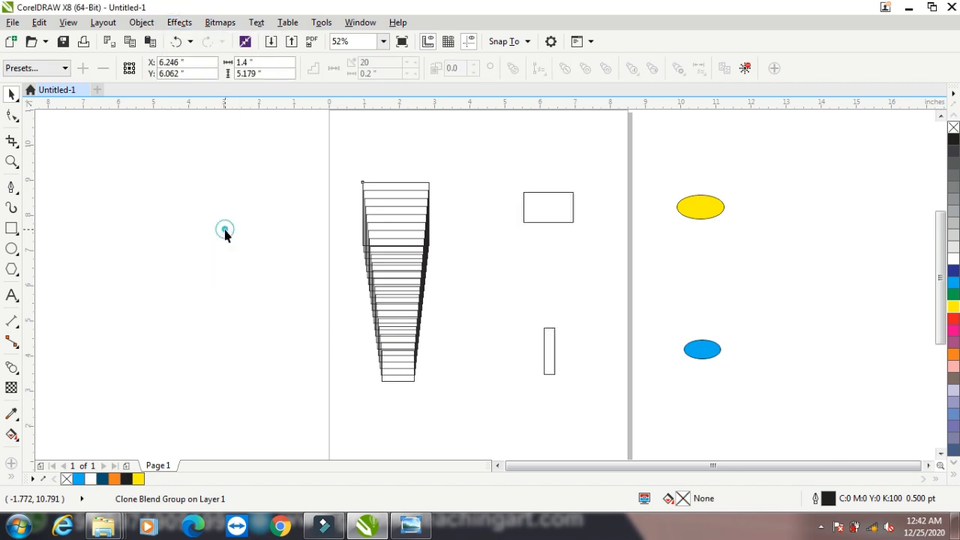
Copy the left blend onto the rectangles, then clear it to leave two separate rectangles
click(186, 21)
mouse_move(238, 261)
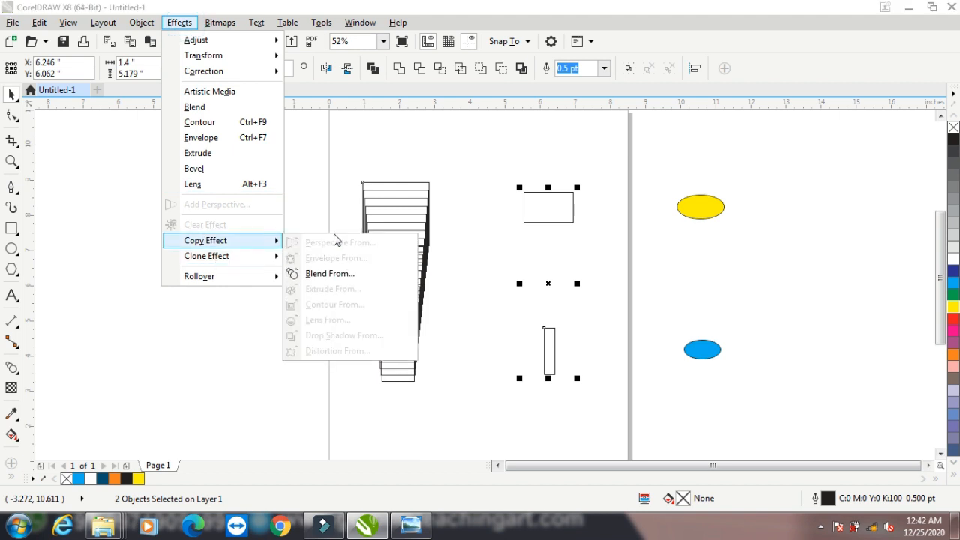
click(331, 273)
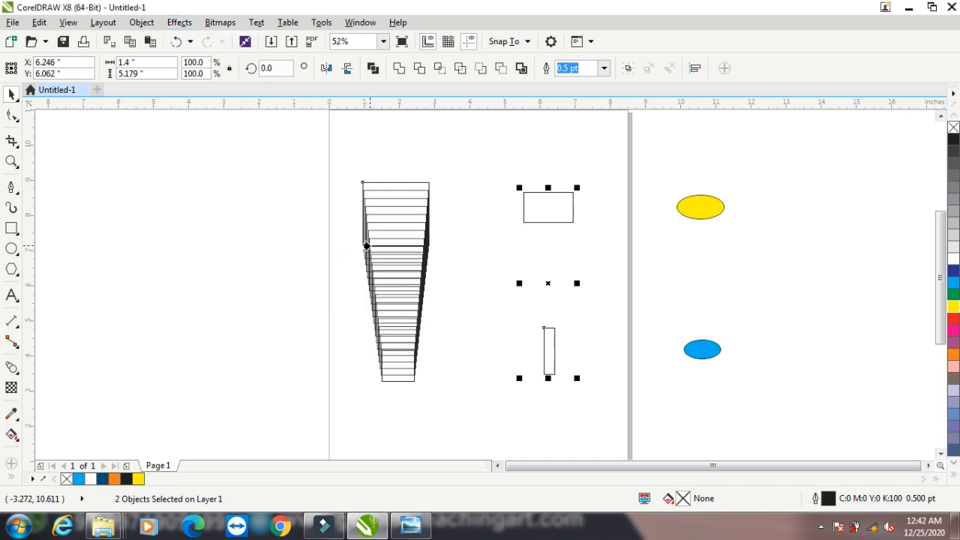
click(369, 245)
click(180, 22)
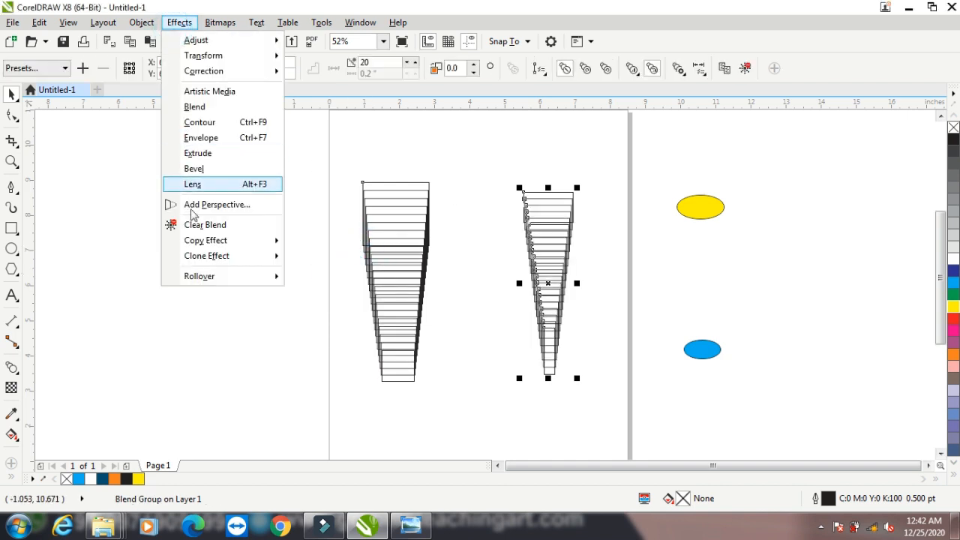
mouse_move(203, 245)
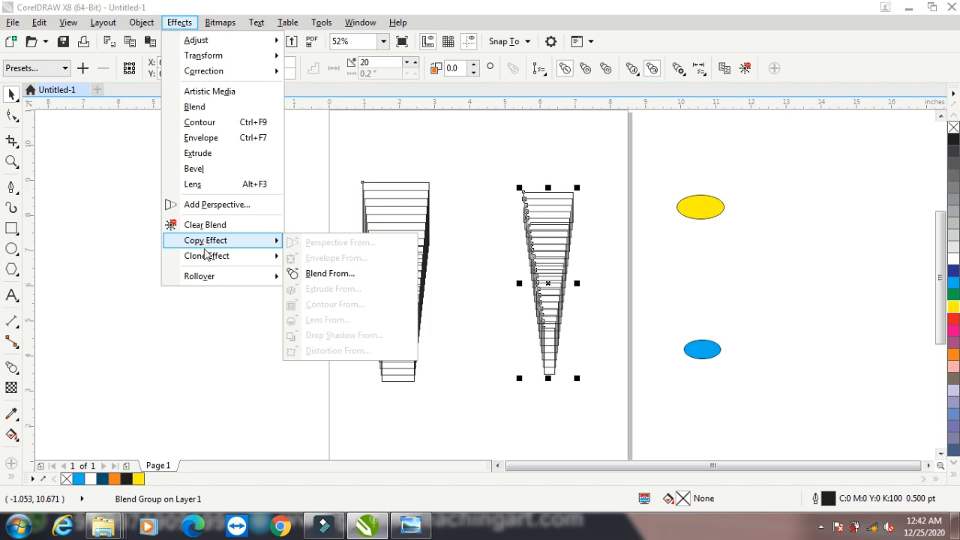
mouse_move(212, 261)
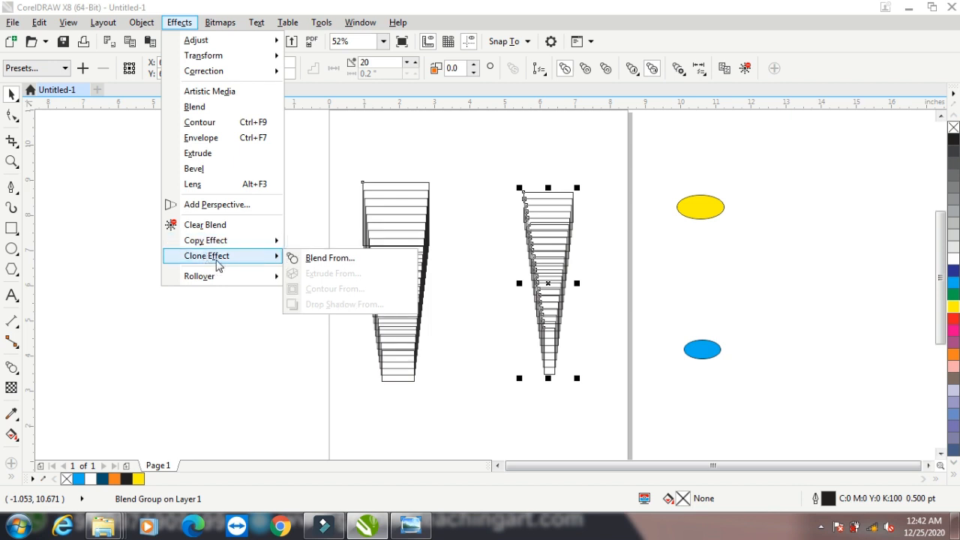
click(215, 225)
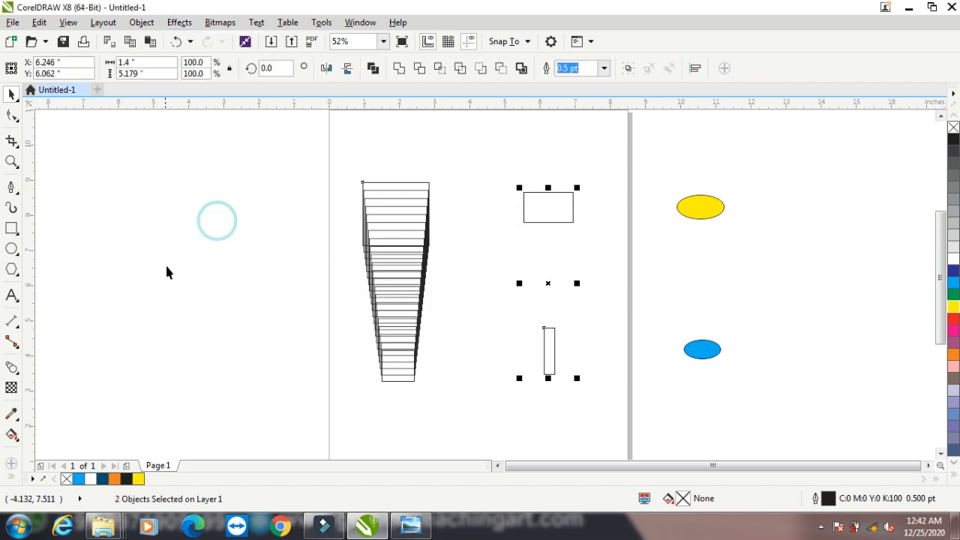
Delete the tapered blend on the left
drag(317, 148, 466, 398)
key(Delete)
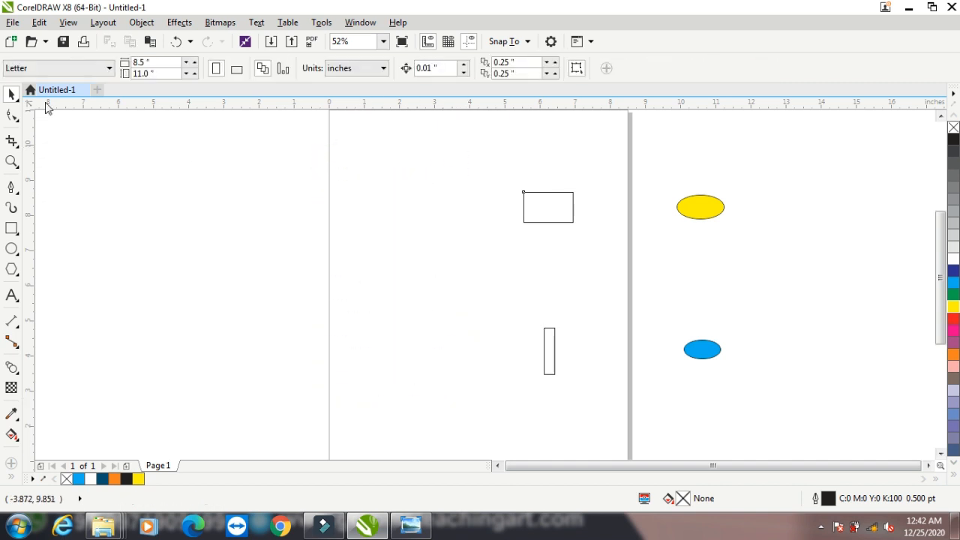
click(12, 229)
Draw a 1.88 × 2.08-inch rectangle, fill it blue, and add a drop shadow offset right
drag(345, 199, 412, 273)
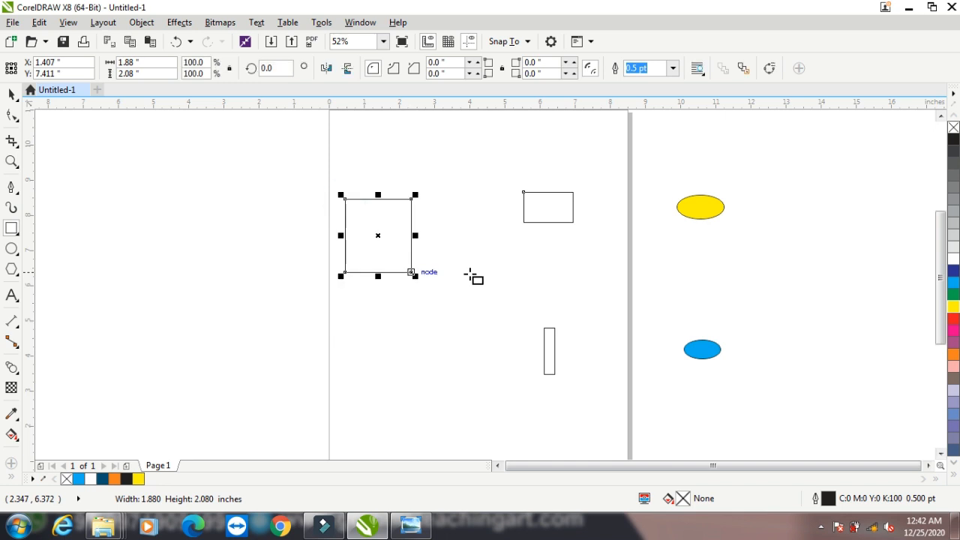
click(954, 283)
click(12, 367)
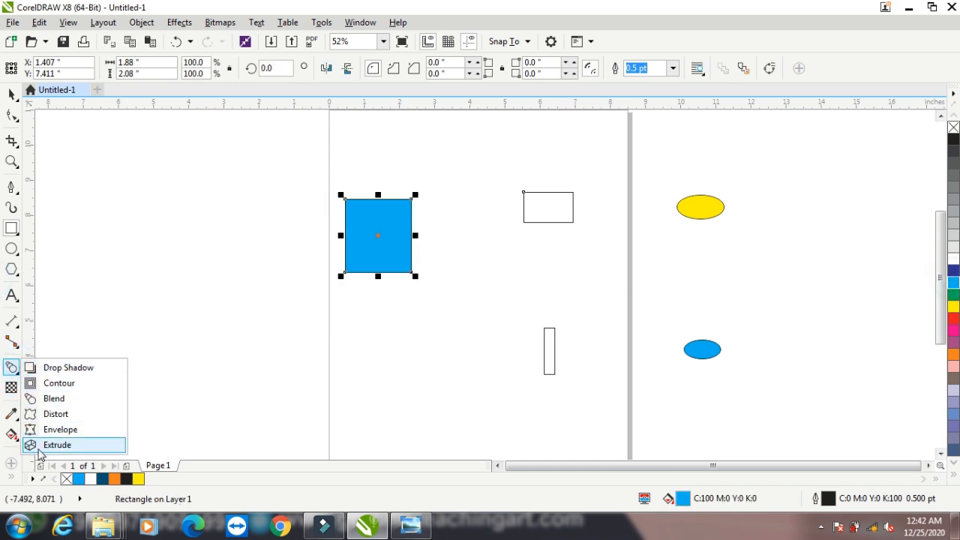
click(45, 368)
drag(368, 258, 437, 238)
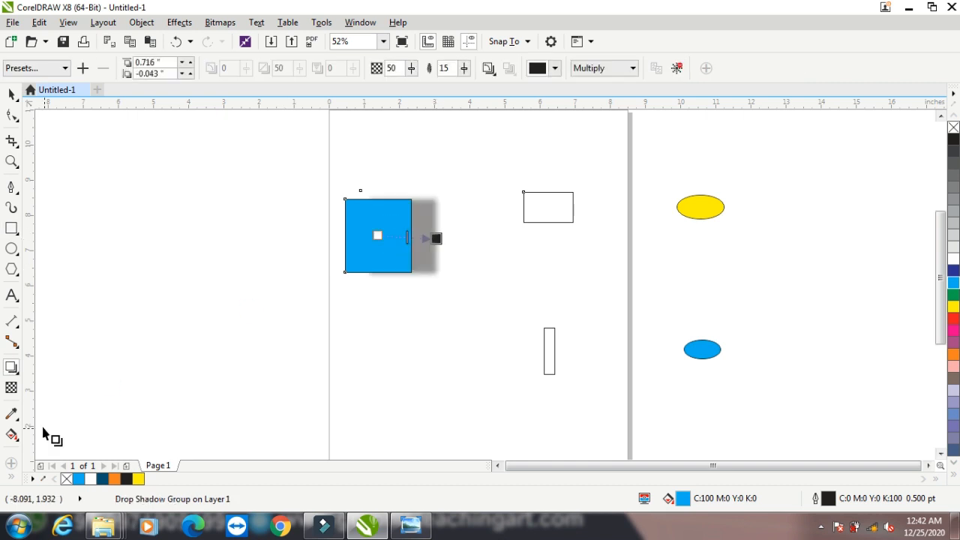
click(12, 94)
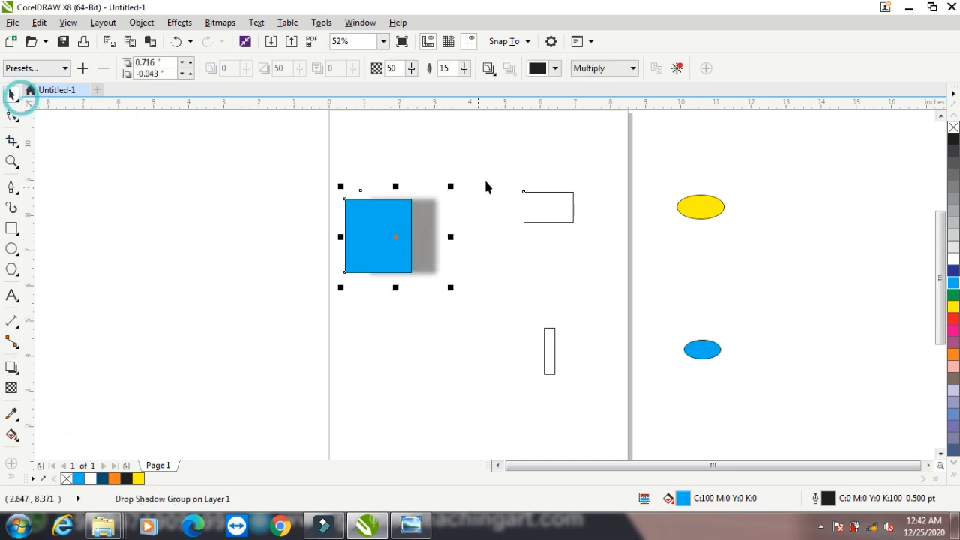
Copy the blue rectangle's drop shadow onto the yellow ellipse with Copy Effect > Drop Shadow From
click(705, 219)
click(141, 22)
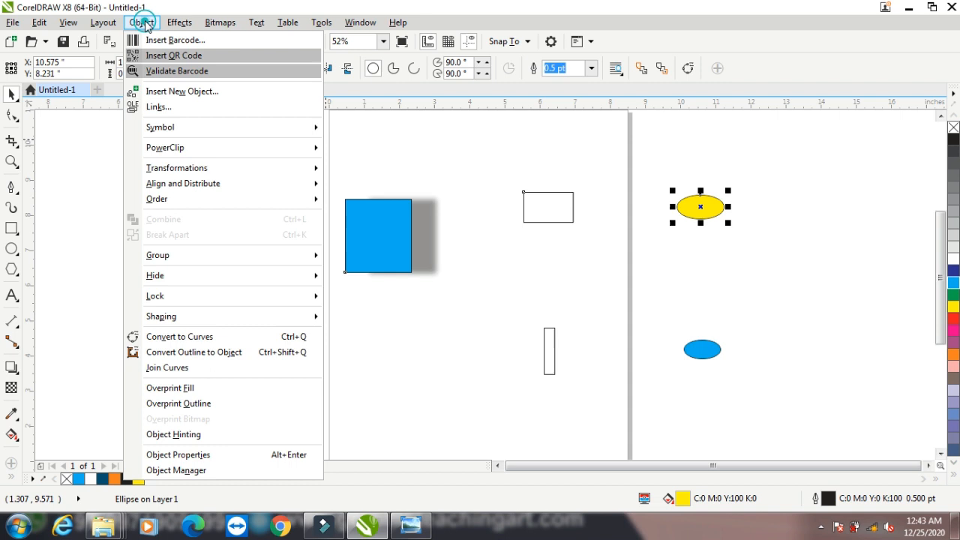
click(141, 22)
click(179, 21)
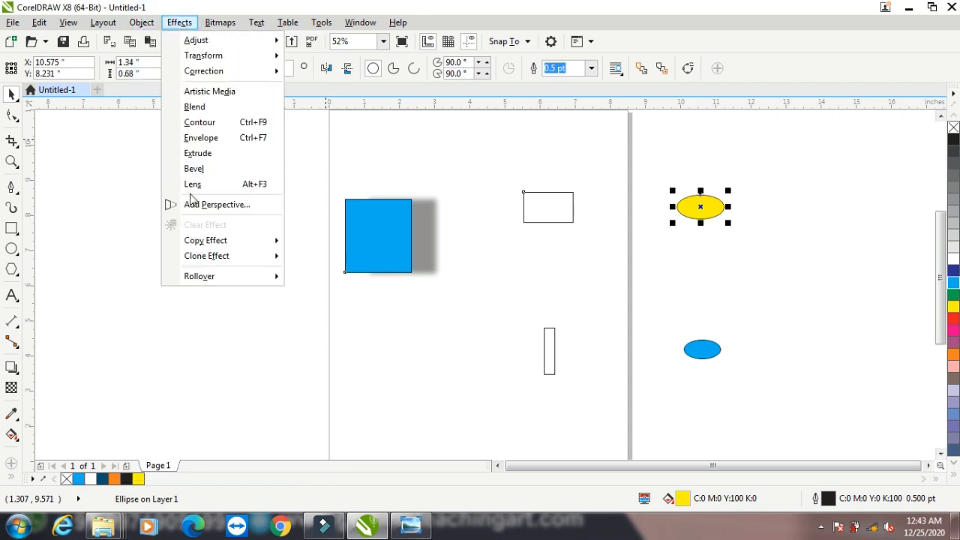
mouse_move(214, 249)
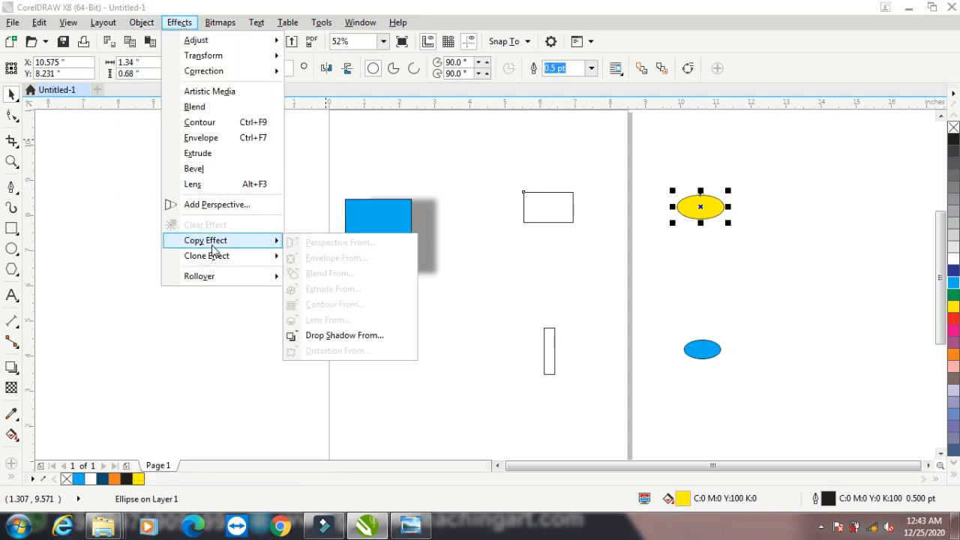
click(333, 343)
click(381, 233)
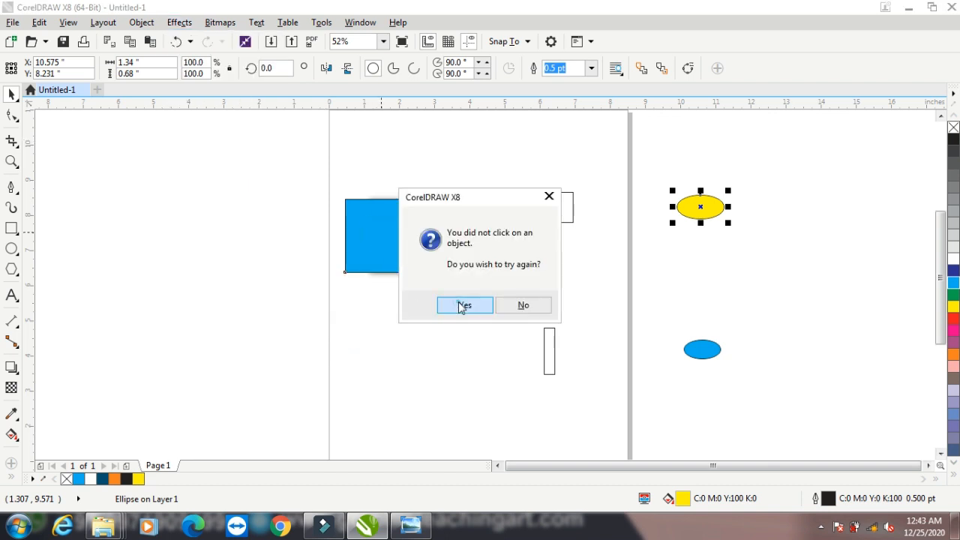
click(462, 305)
click(431, 230)
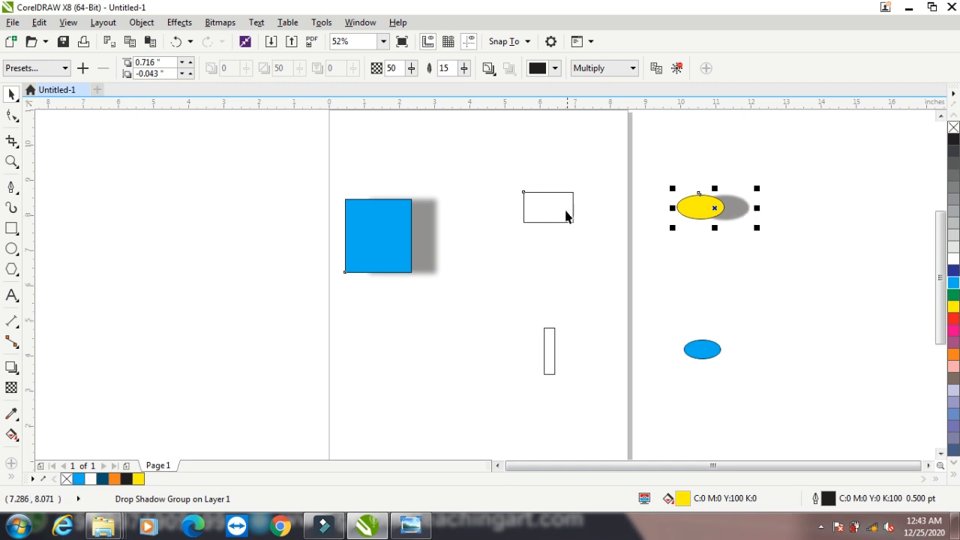
click(529, 223)
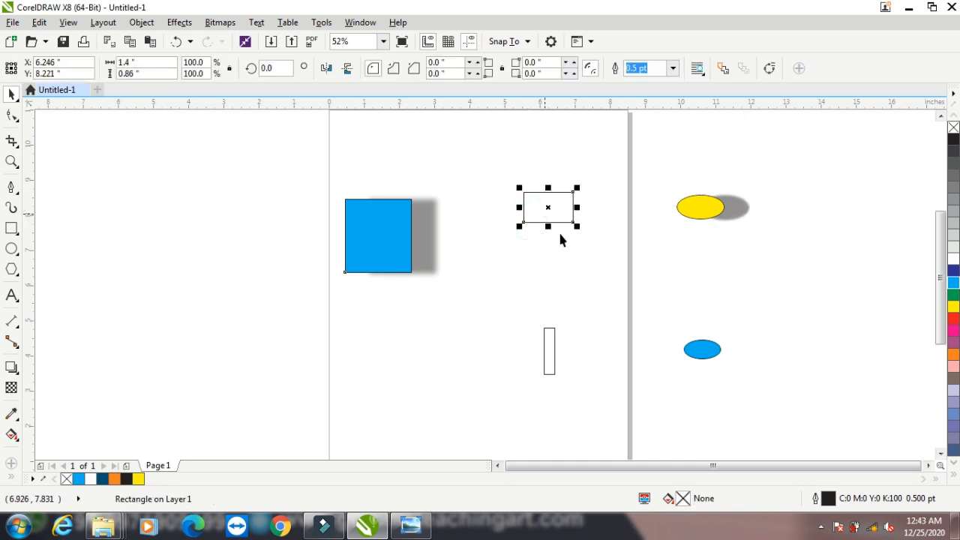
Fill the small rectangle red and clone the blue square's drop shadow onto it
click(954, 318)
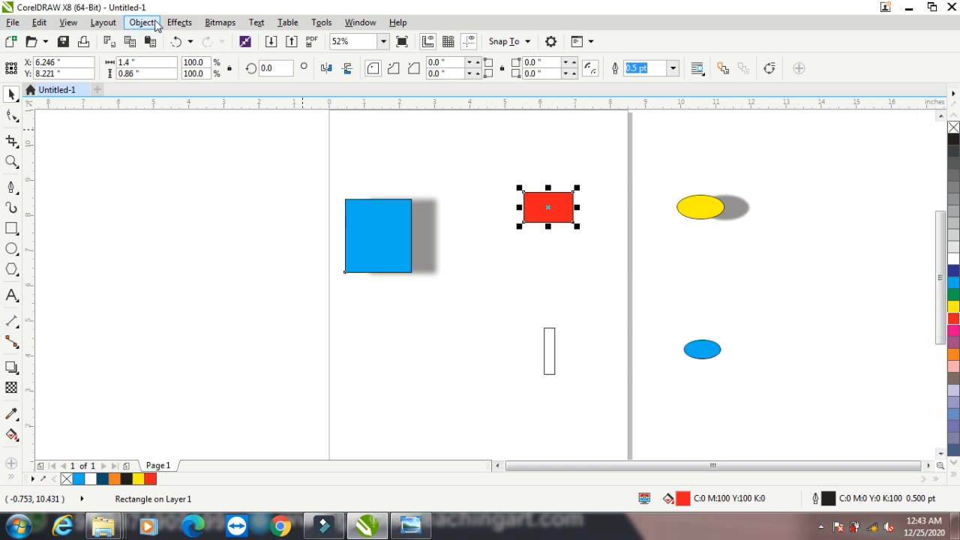
click(180, 21)
mouse_move(249, 255)
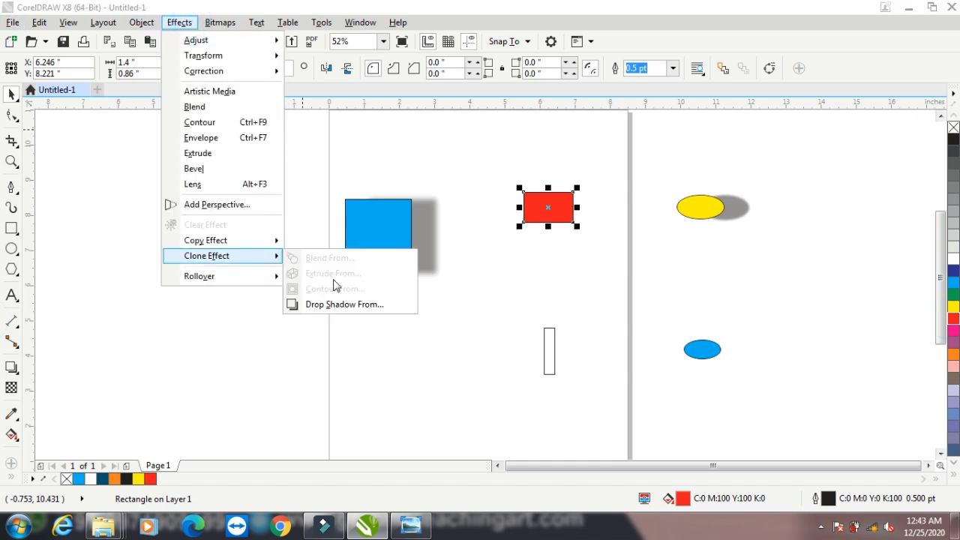
click(331, 306)
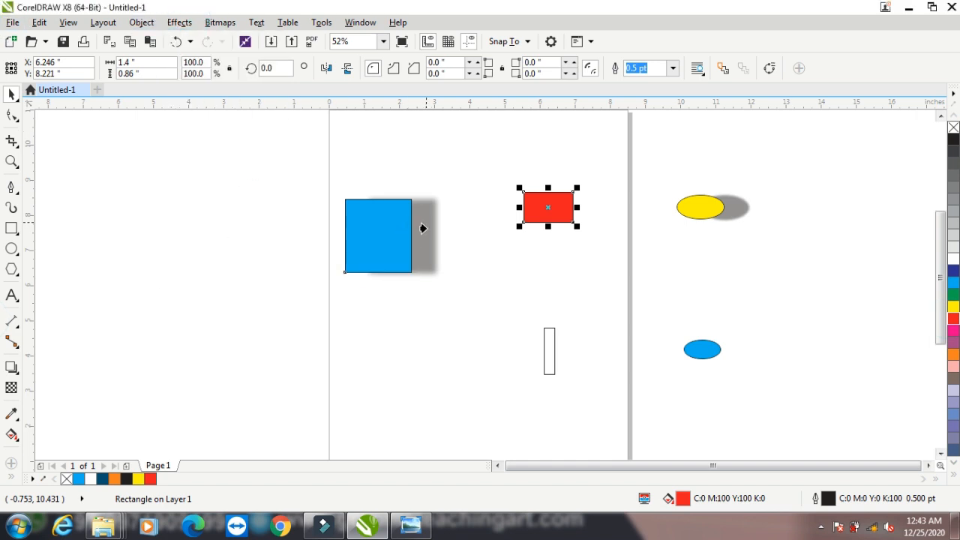
click(420, 232)
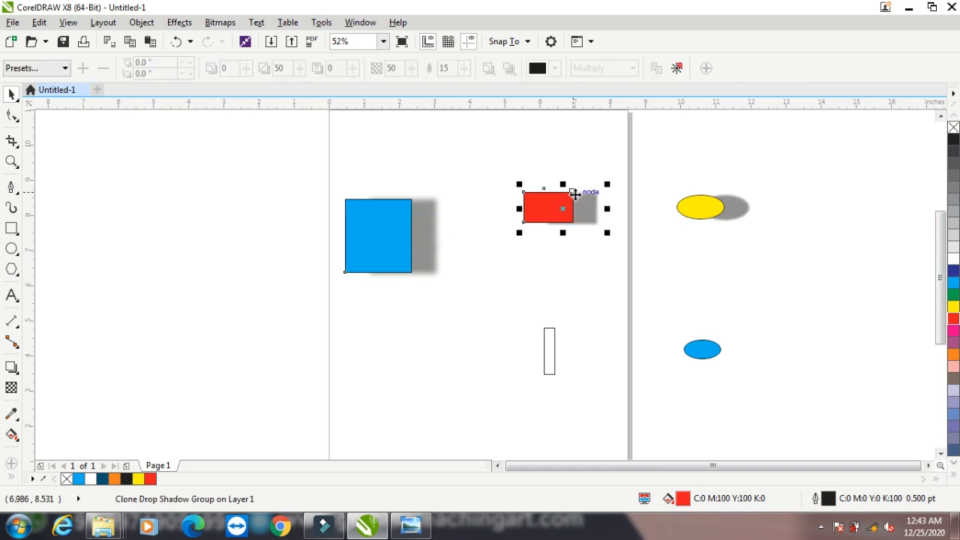
Select and delete every object on the page
click(177, 22)
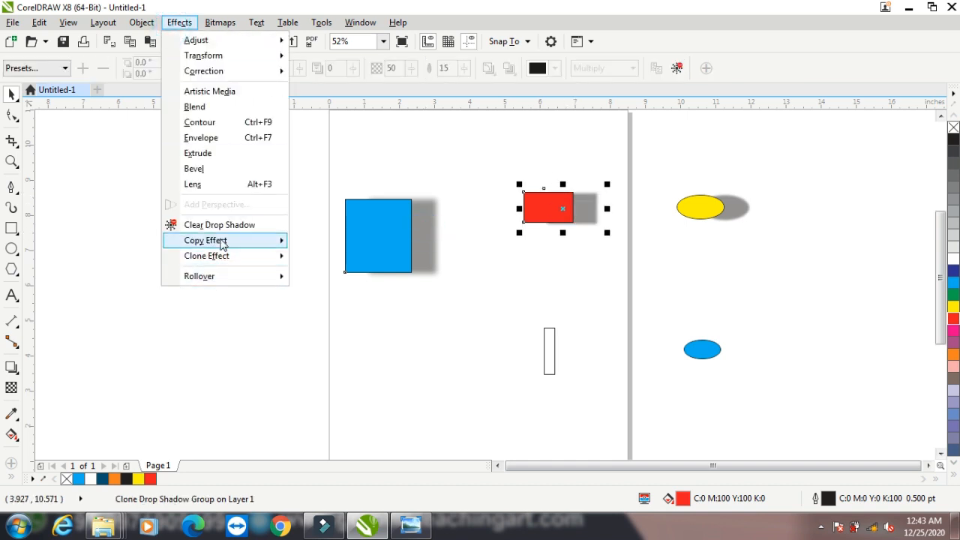
mouse_move(221, 242)
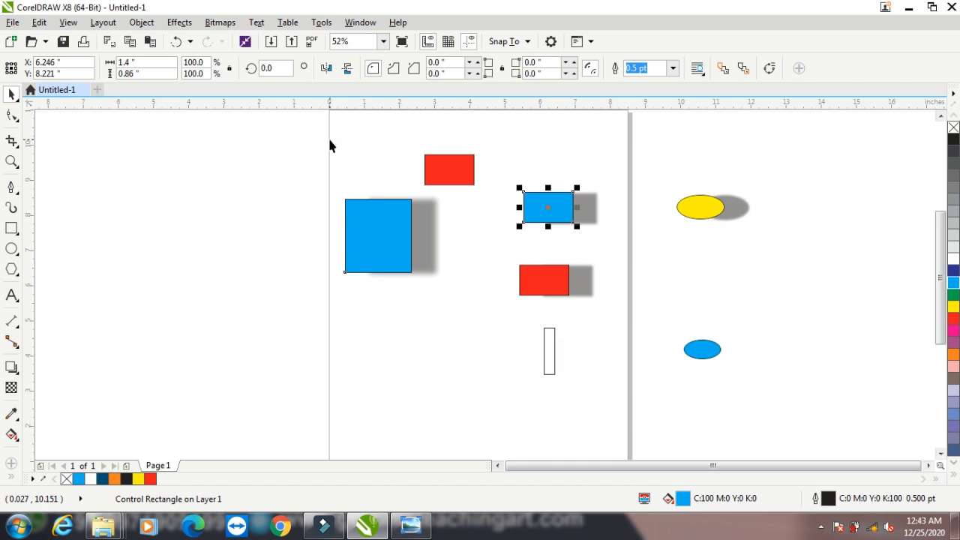
key(ctrl+a)
key(Delete)
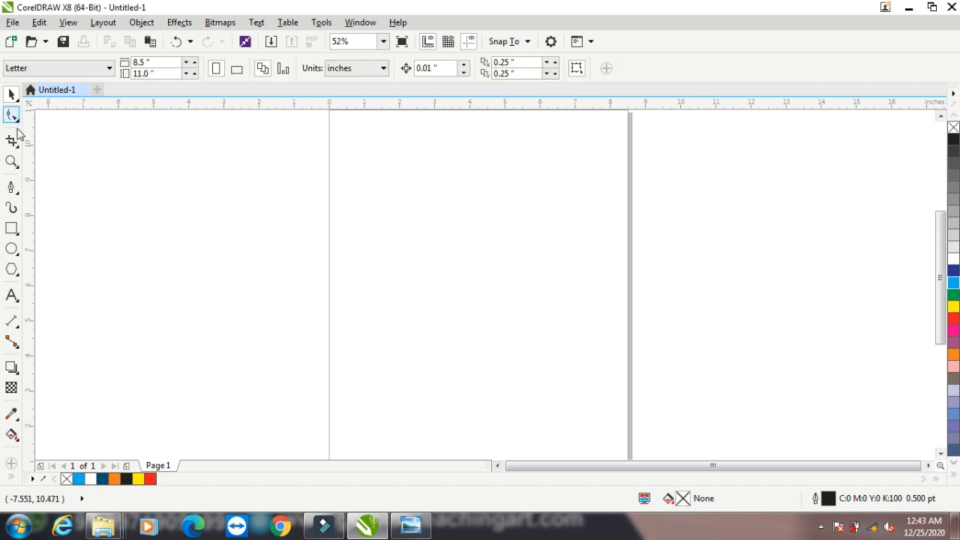
Draw a rectangle in the upper page area and fill it cyan blue
click(11, 228)
drag(387, 205, 493, 288)
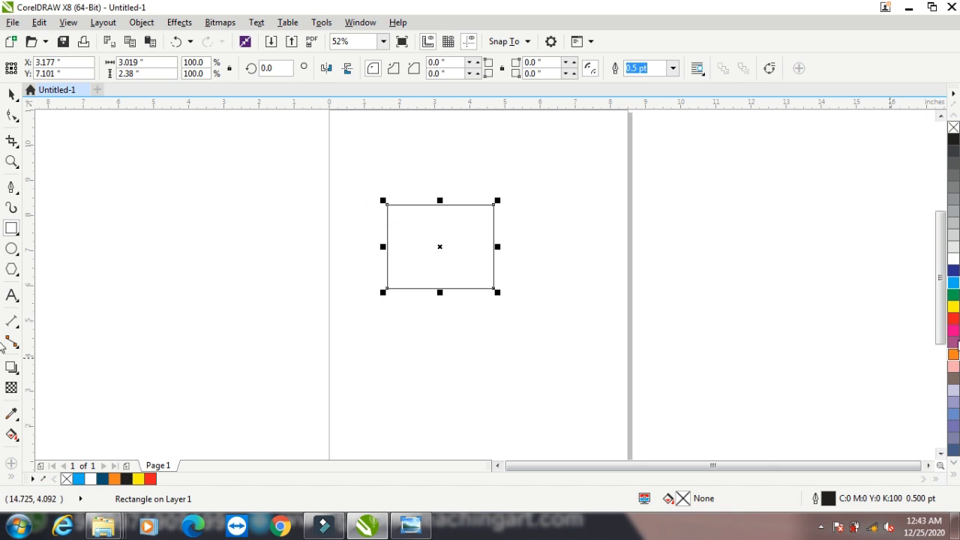
click(953, 282)
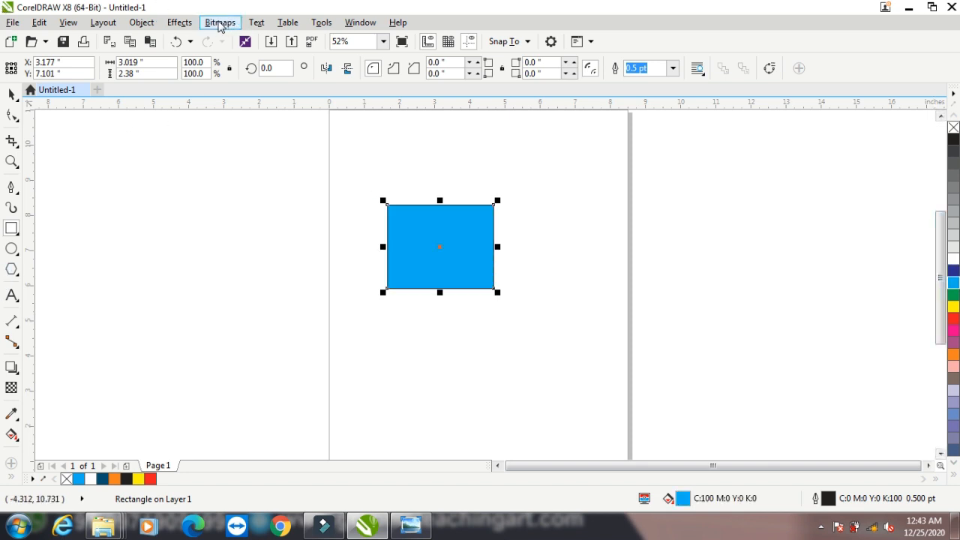
Turn the blue rectangle into a rollover with Create Rollover
click(179, 22)
mouse_move(208, 278)
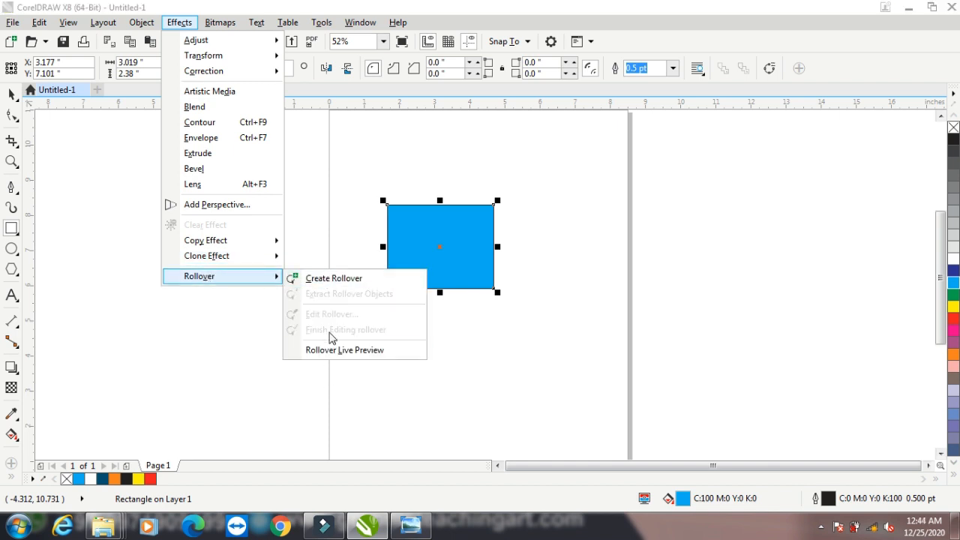
click(323, 279)
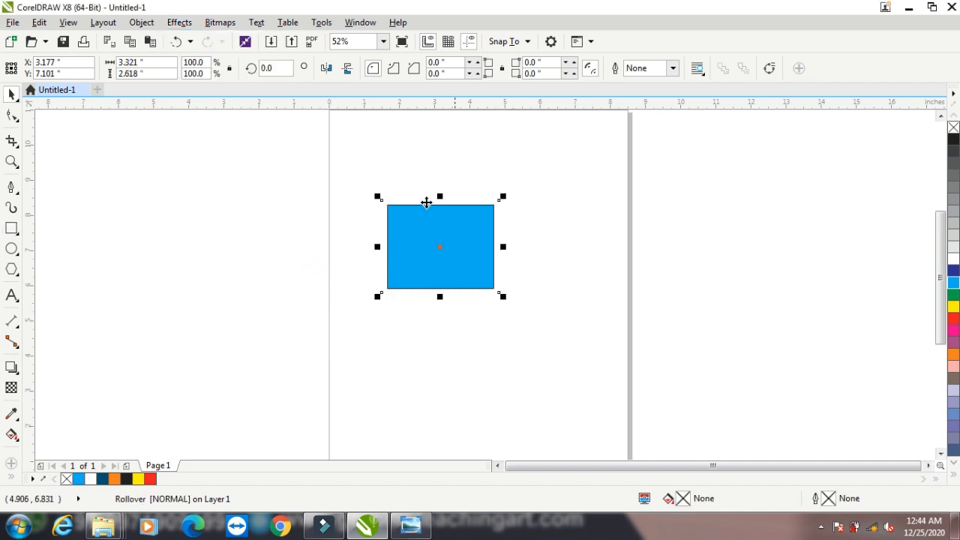
click(179, 23)
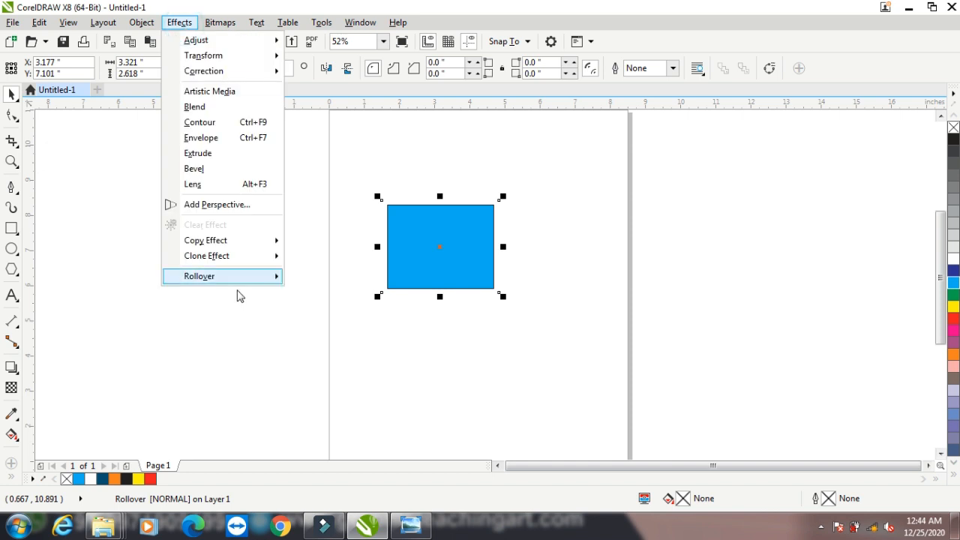
Edit the rollover and add three rectangle copies filled red, yellow and green
mouse_move(241, 279)
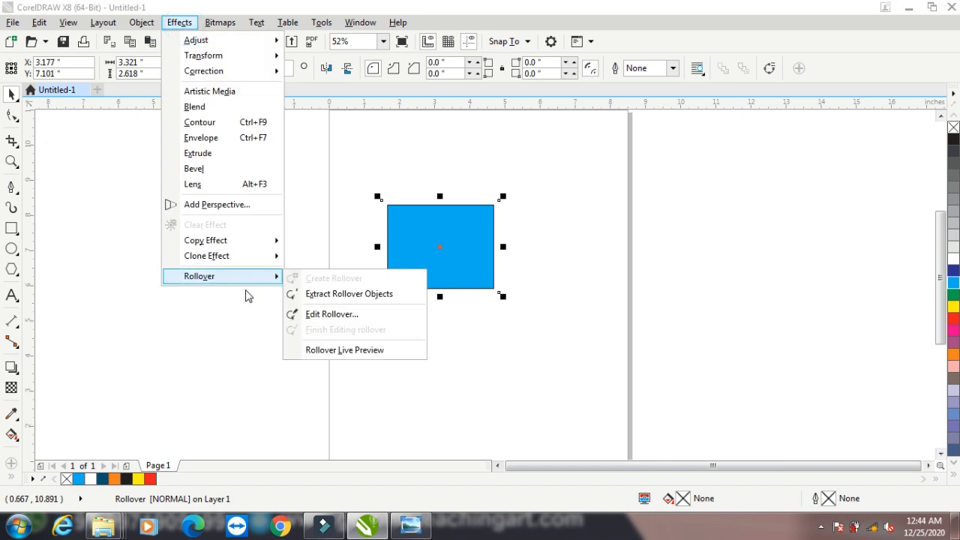
click(321, 315)
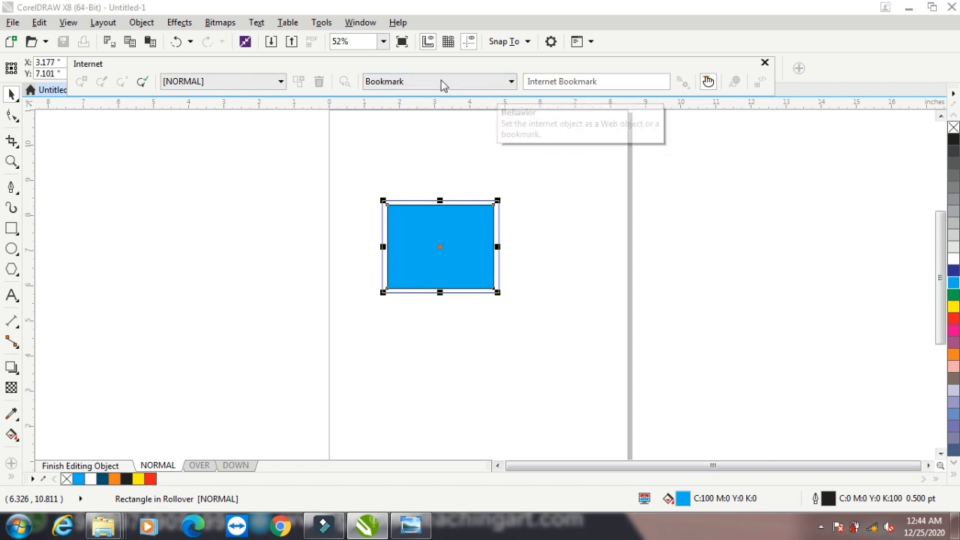
drag(417, 221, 543, 322)
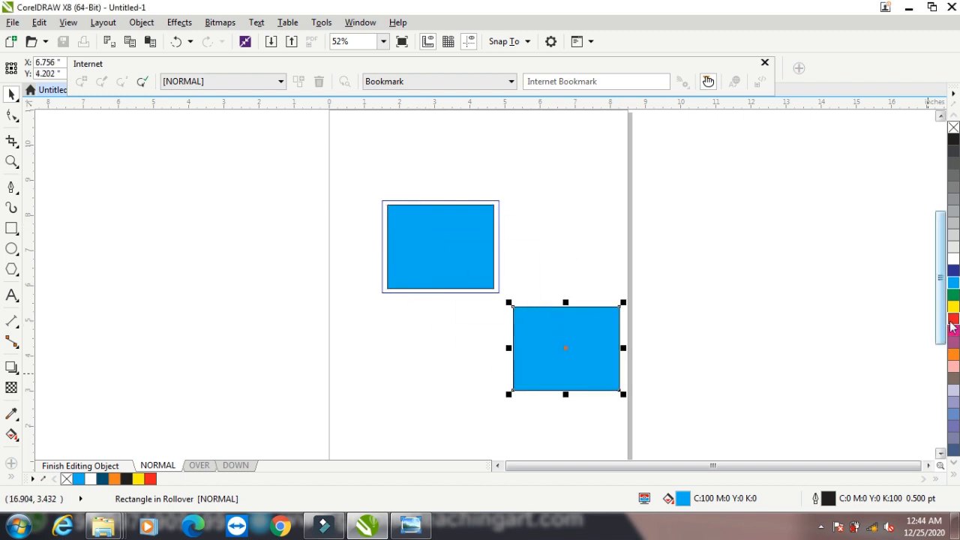
click(953, 318)
drag(585, 343, 520, 377)
click(953, 306)
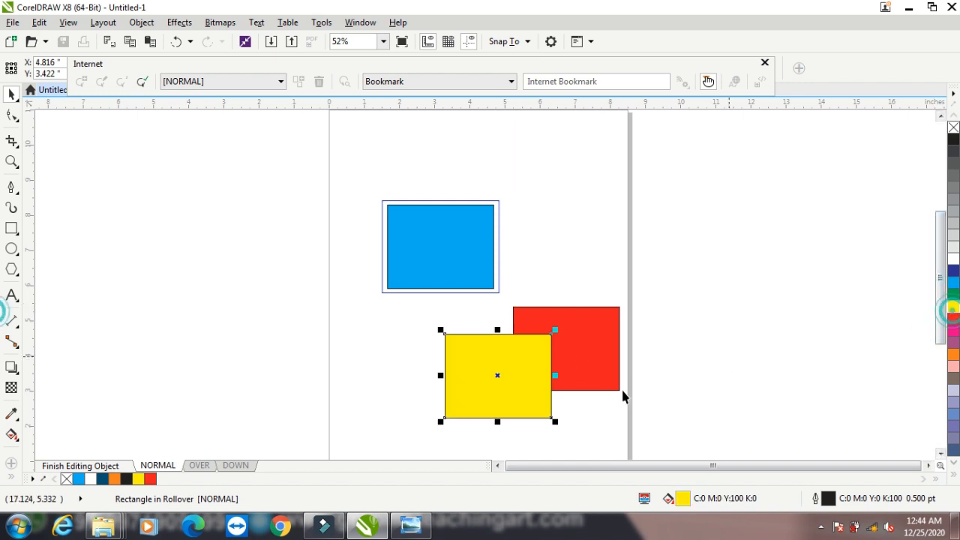
drag(453, 375, 605, 291)
click(954, 295)
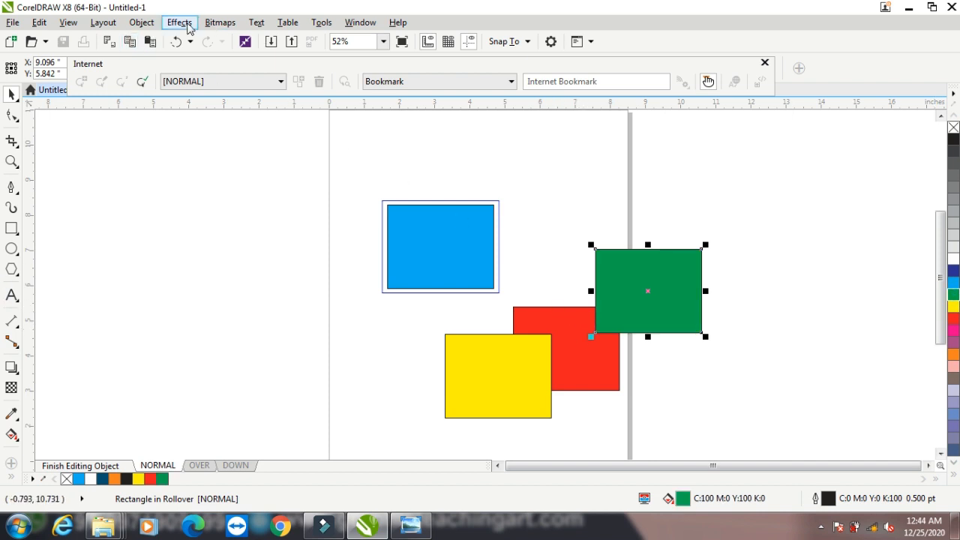
Finish editing the rollover
click(171, 24)
mouse_move(218, 278)
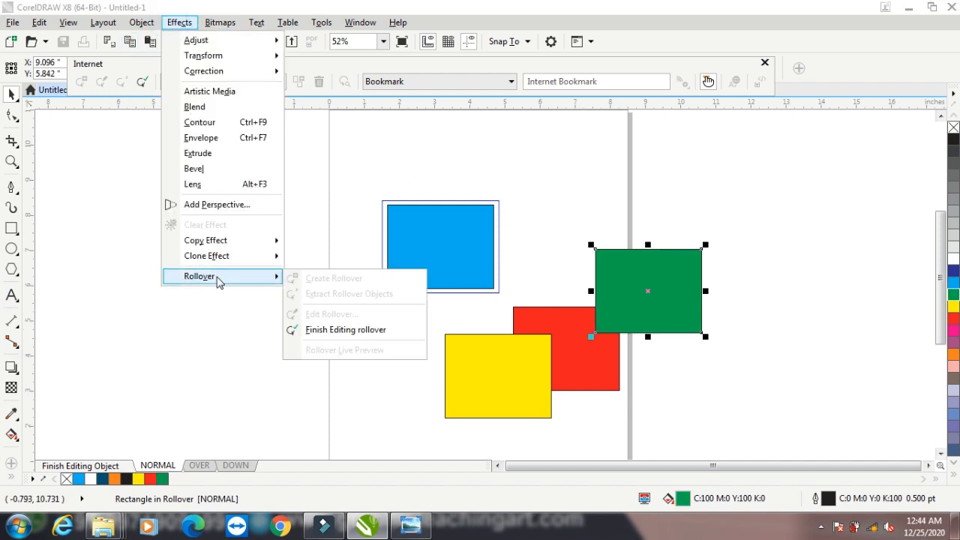
click(354, 331)
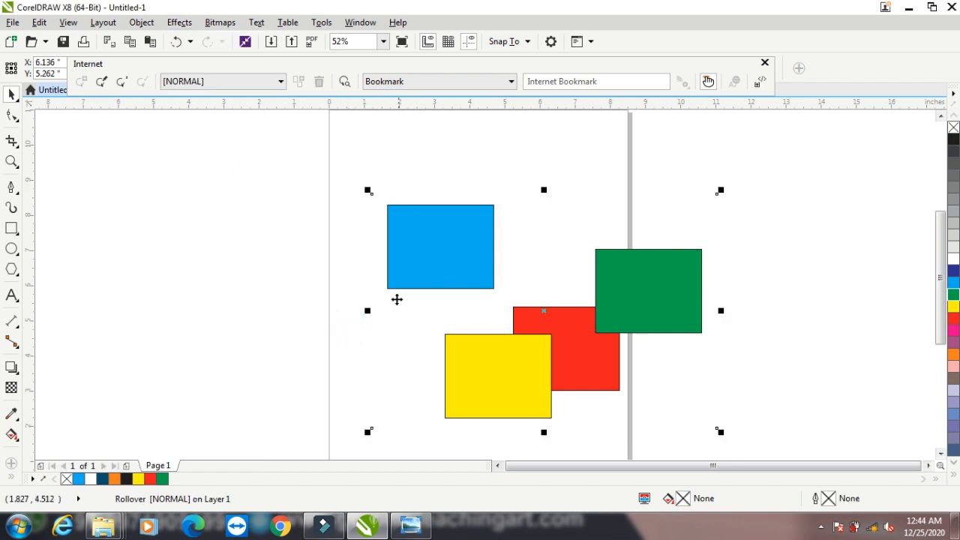
Preview the rollover's OVER and DOWN states, then return to NORMAL
click(193, 82)
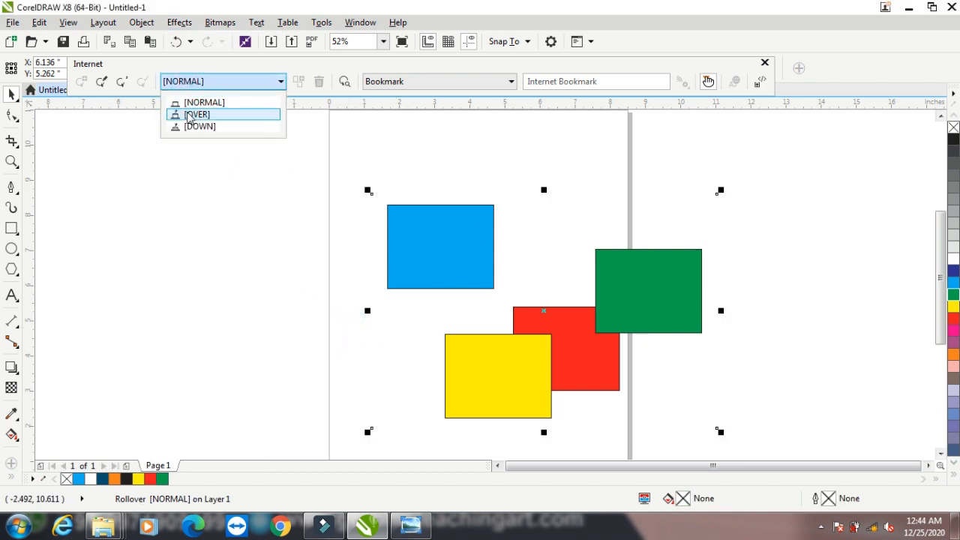
click(195, 115)
click(188, 81)
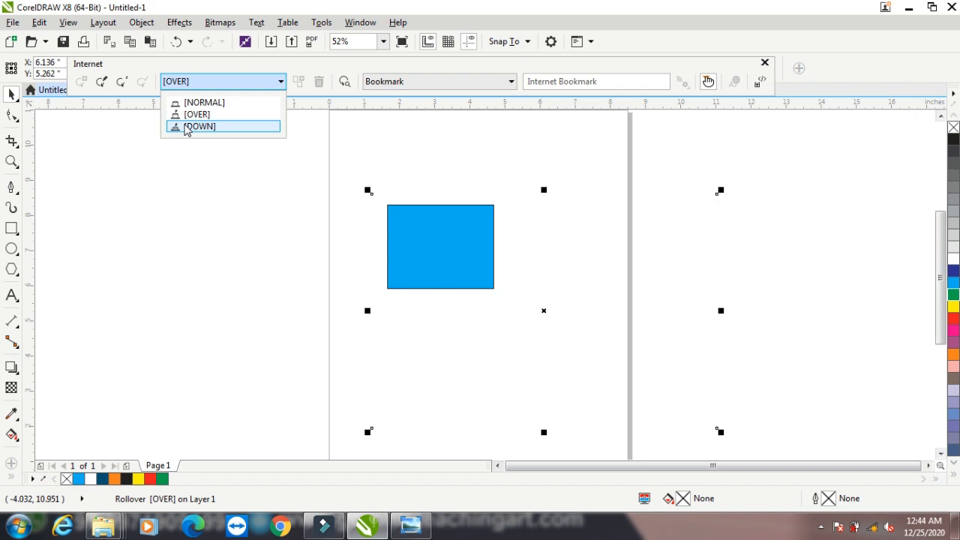
click(186, 126)
click(191, 83)
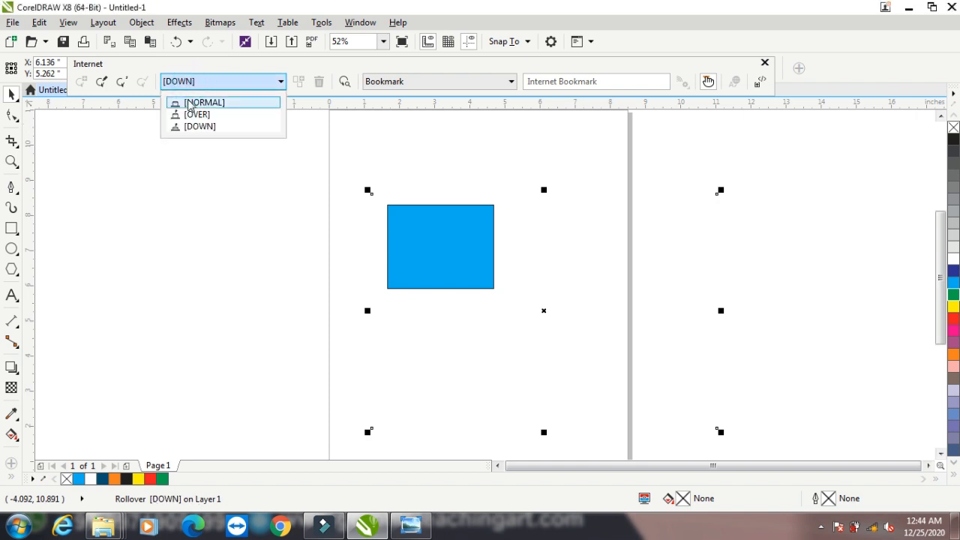
click(189, 102)
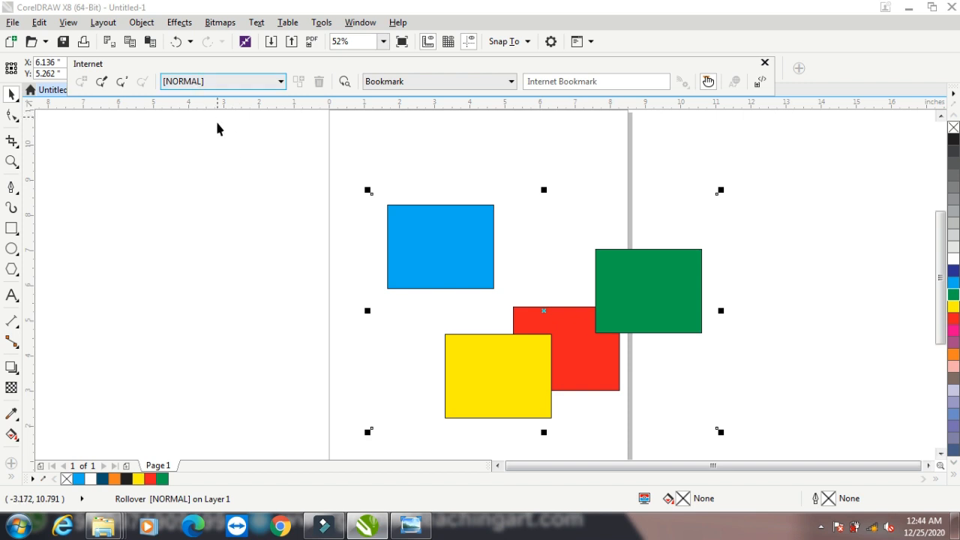
Keep the behaviour as Bookmark, recheck OVER, DOWN and NORMAL, and close the Internet toolbar
click(457, 80)
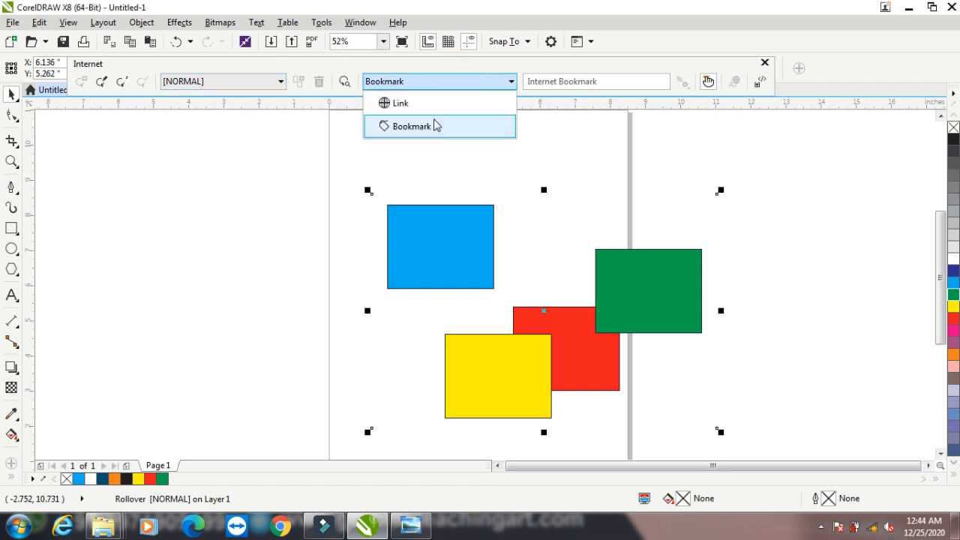
click(435, 120)
click(249, 83)
click(238, 113)
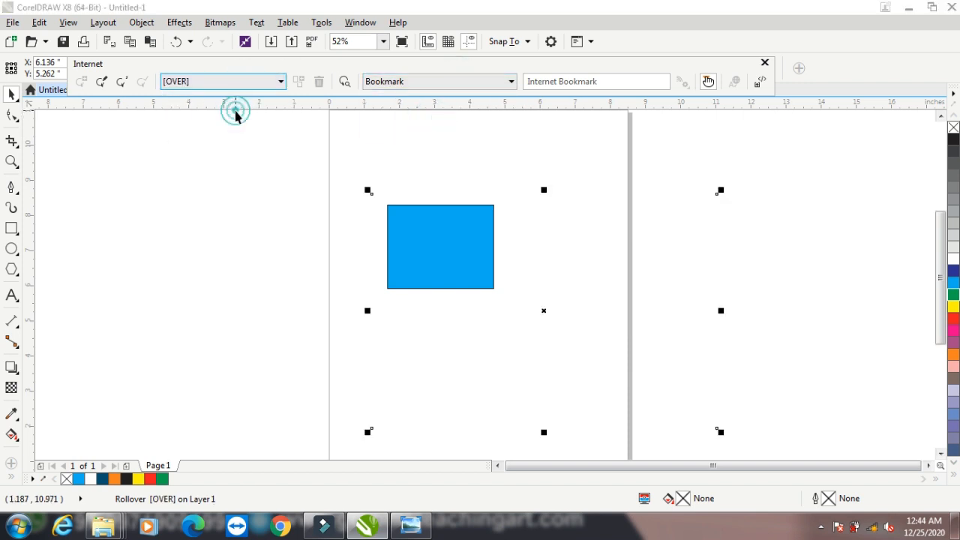
click(234, 83)
click(223, 127)
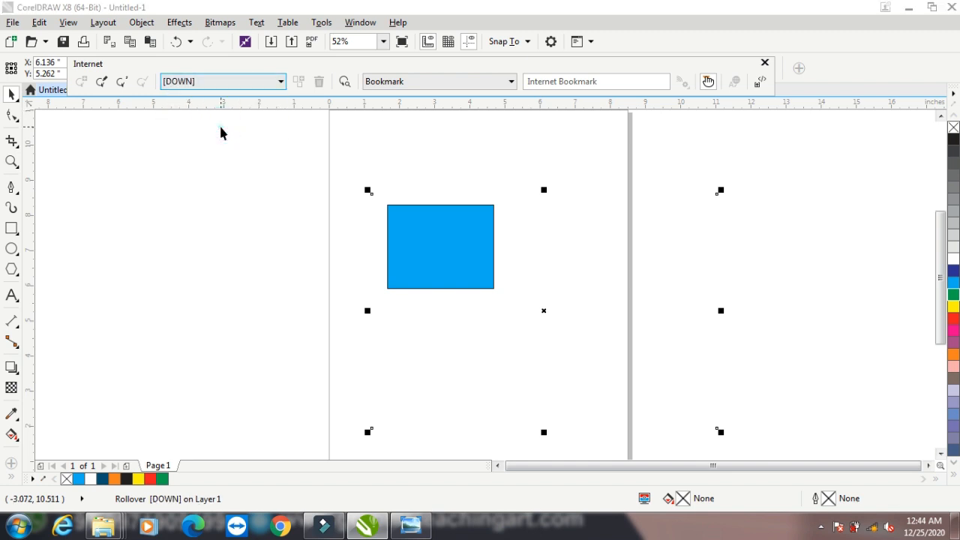
click(219, 82)
click(204, 101)
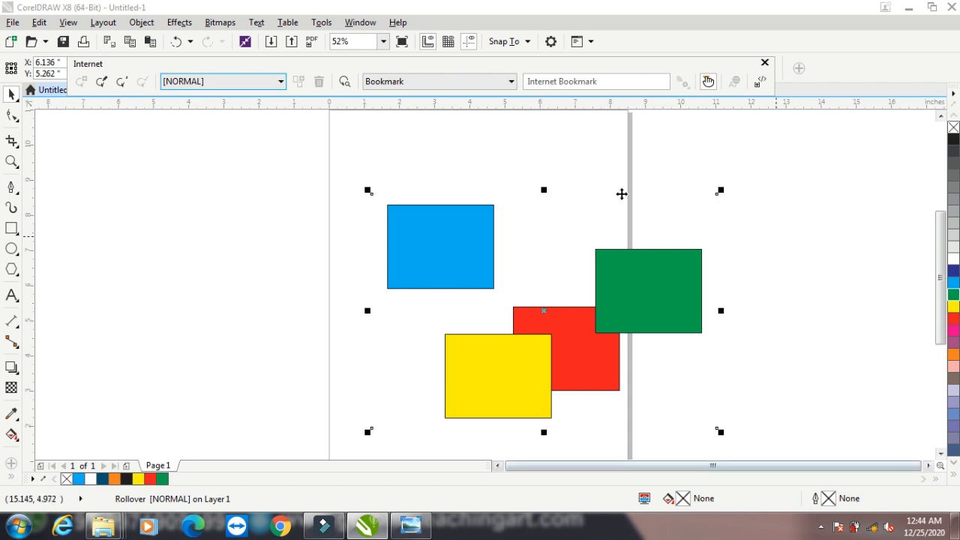
click(766, 63)
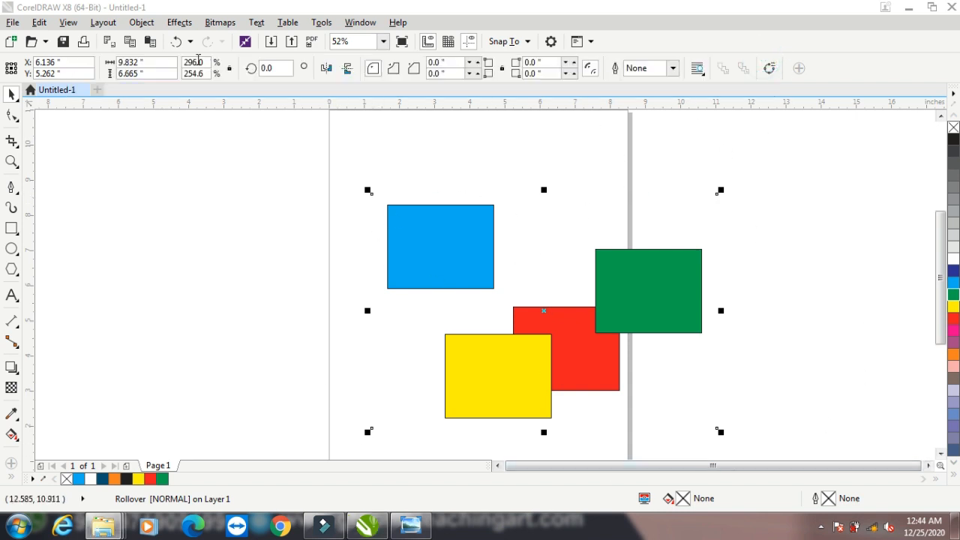
Extract the rollover's objects onto the page
click(180, 22)
mouse_move(222, 290)
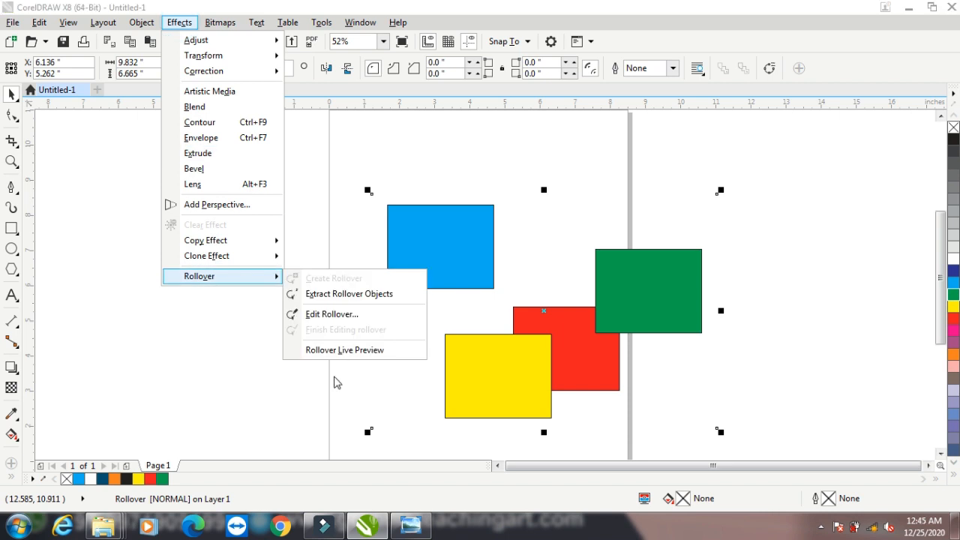
click(336, 293)
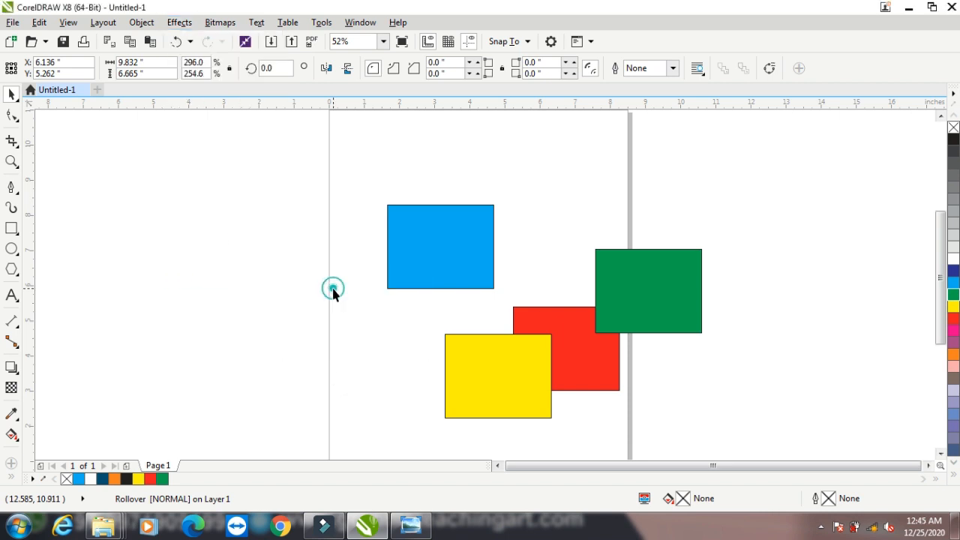
Spread the extracted blue rectangles around the page, then minimize CorelDRAW to the desktop
click(445, 245)
drag(477, 248, 424, 195)
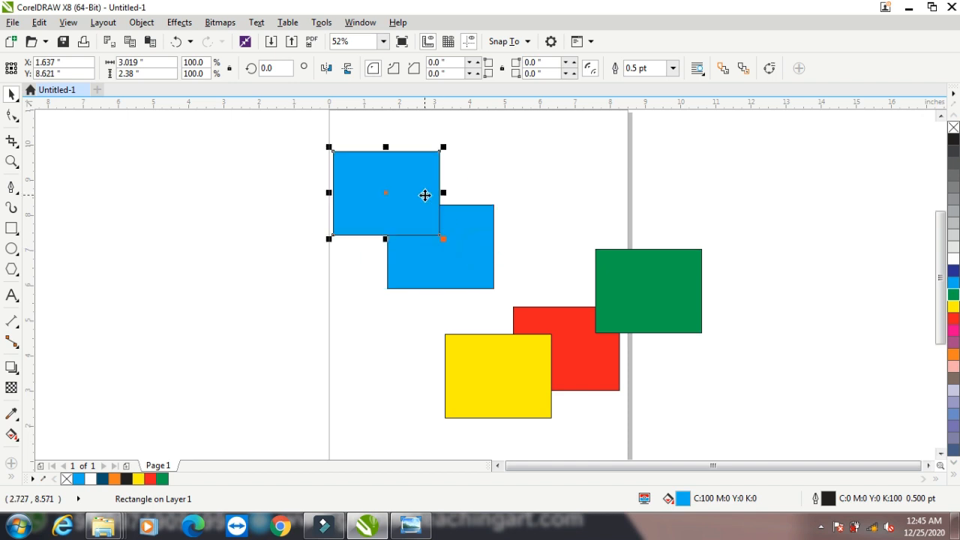
drag(371, 180, 277, 210)
drag(442, 238, 580, 175)
drag(453, 223, 425, 129)
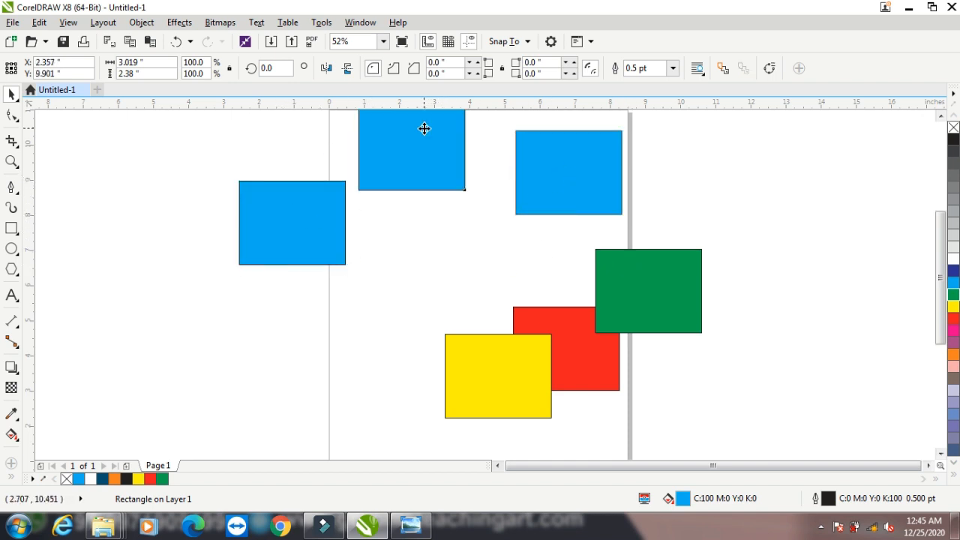
drag(412, 164, 447, 248)
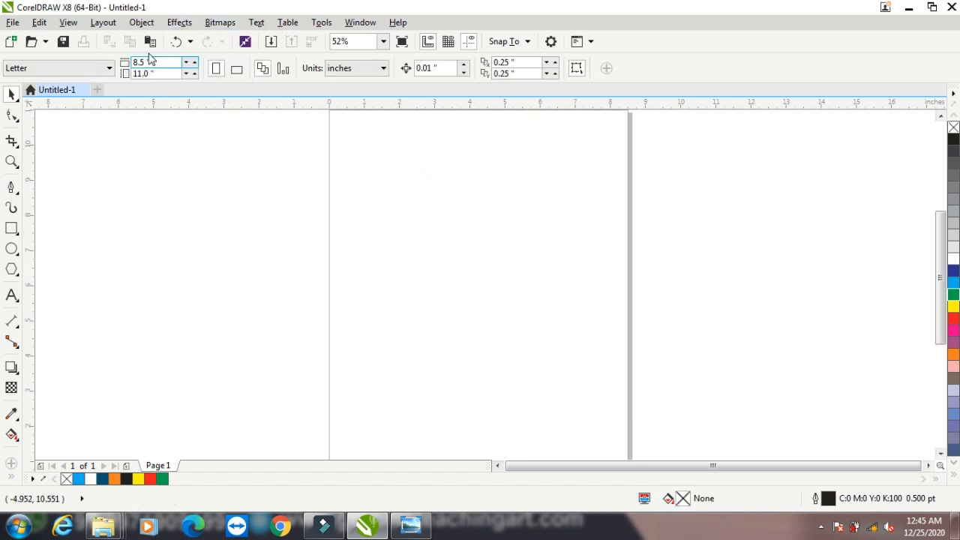
click(183, 23)
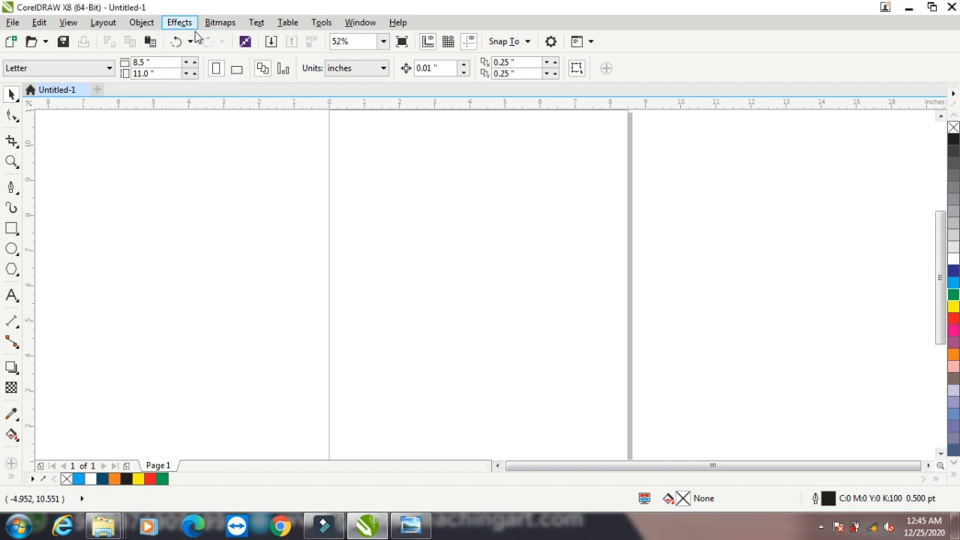
click(906, 9)
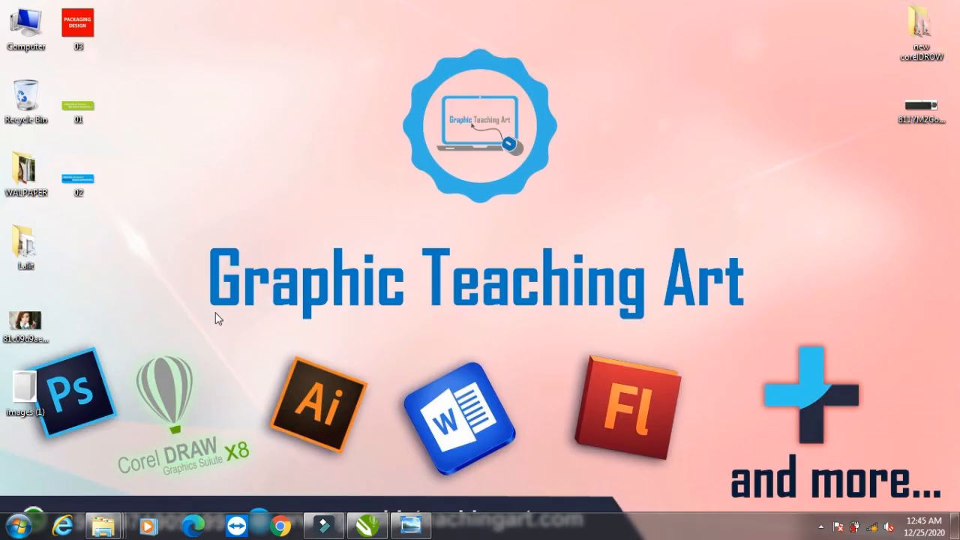